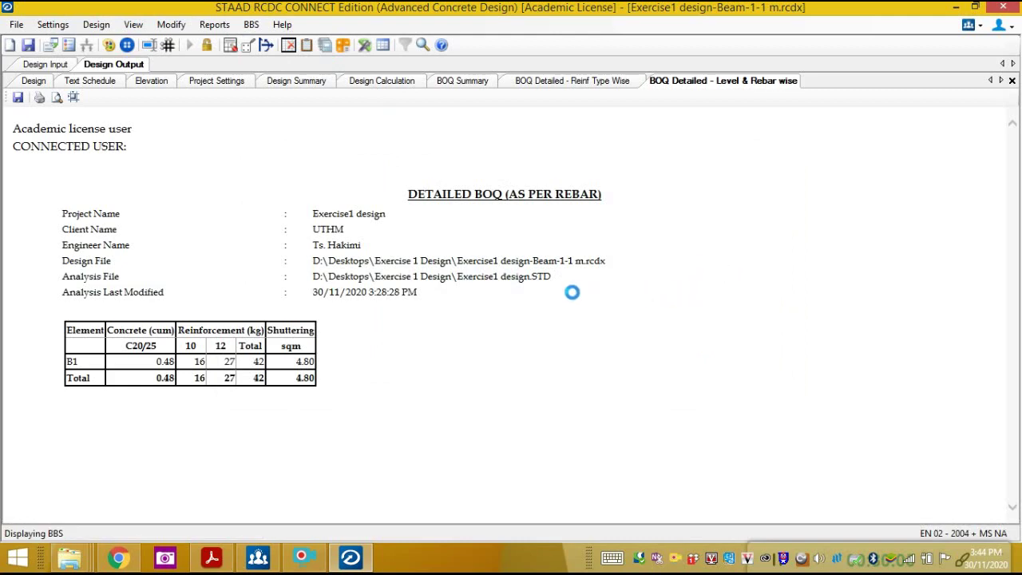
# Examine the bar bending schedule drawing for beam B1, including the bar table, beam elevation and rebar summary.
pyautogui.scroll(5, 537, 353)
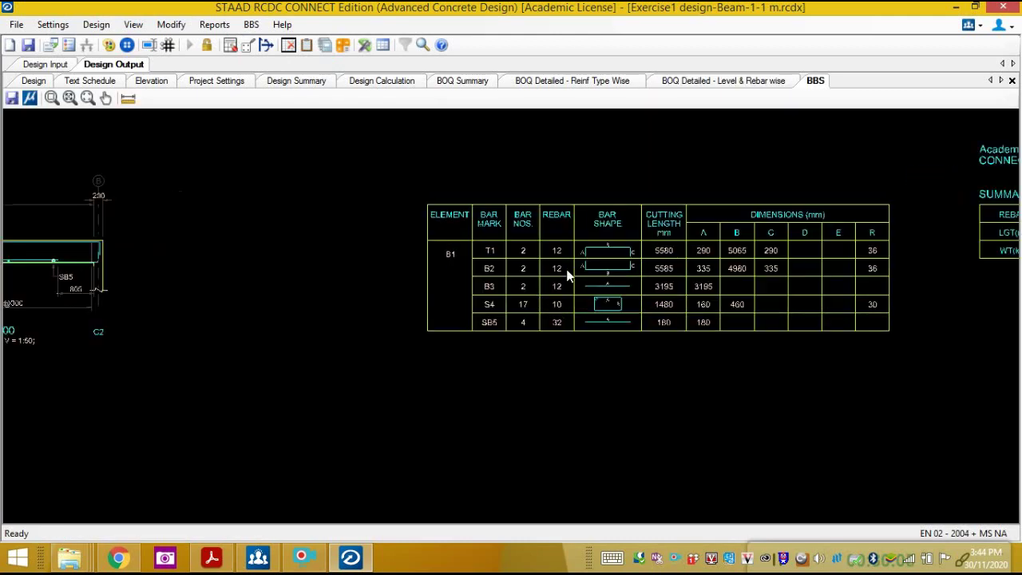
pyautogui.scroll(2, 622, 272)
pyautogui.scroll(-6, 622, 271)
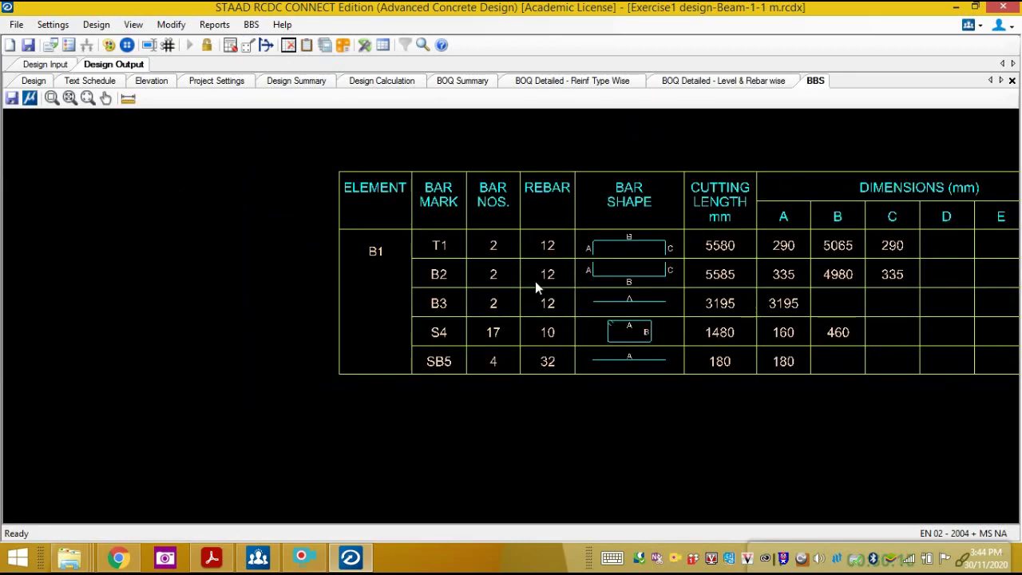
pyautogui.moveTo(336, 292); pyautogui.dragTo(724, 250, button='middle')
pyautogui.scroll(4, 443, 255)
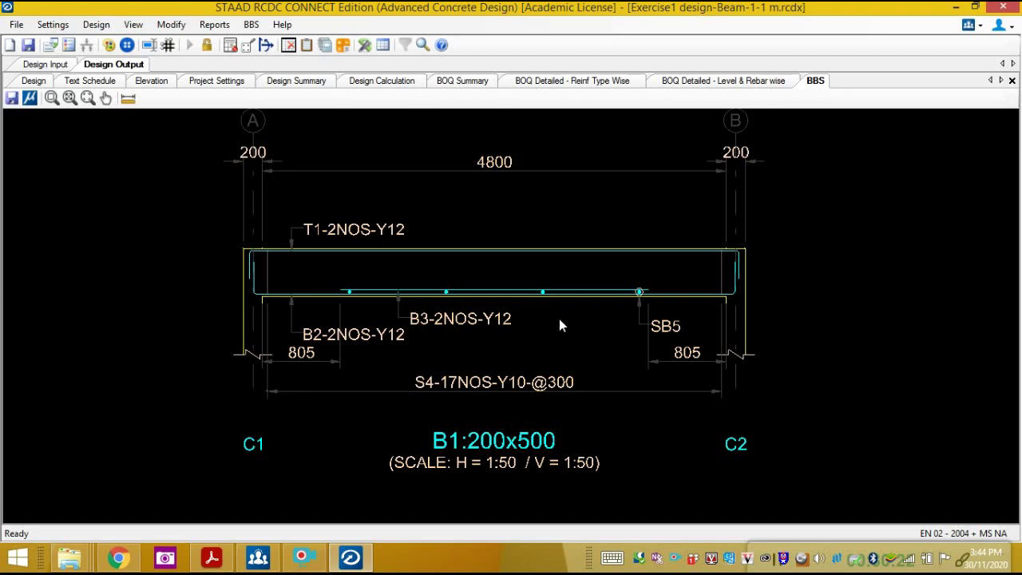
pyautogui.scroll(-6, 754, 304)
pyautogui.moveTo(758, 329)
pyautogui.mouseDown(button='middle')
pyautogui.moveTo(536, 293)
pyautogui.moveTo(665, 266)
pyautogui.mouseUp(button='middle')
pyautogui.scroll(4, 302, 224)
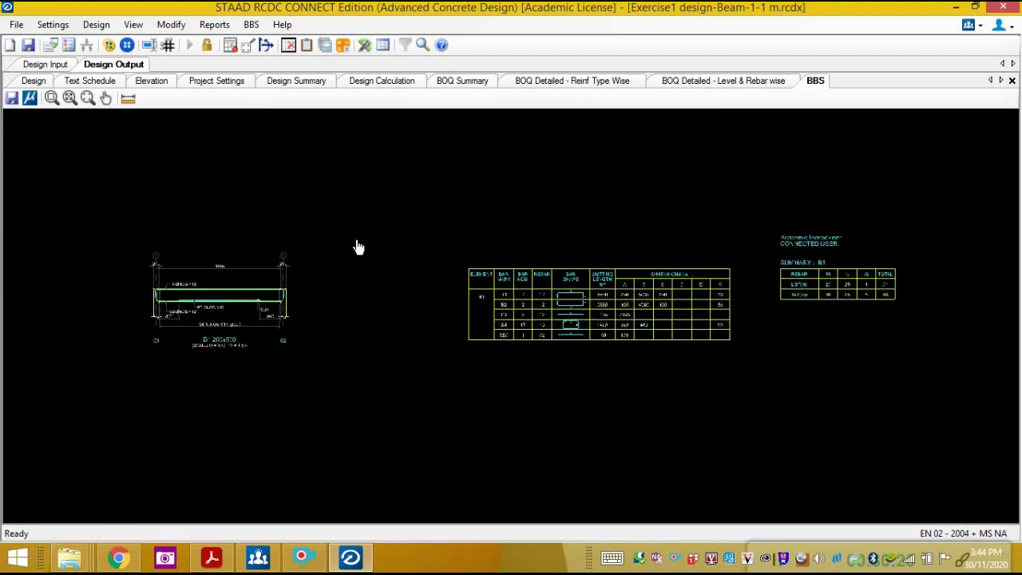
# Save the bar bending schedule drawing as a DXF file named "Beam BBS" in the Beam Output folder.
pyautogui.click(12, 98)
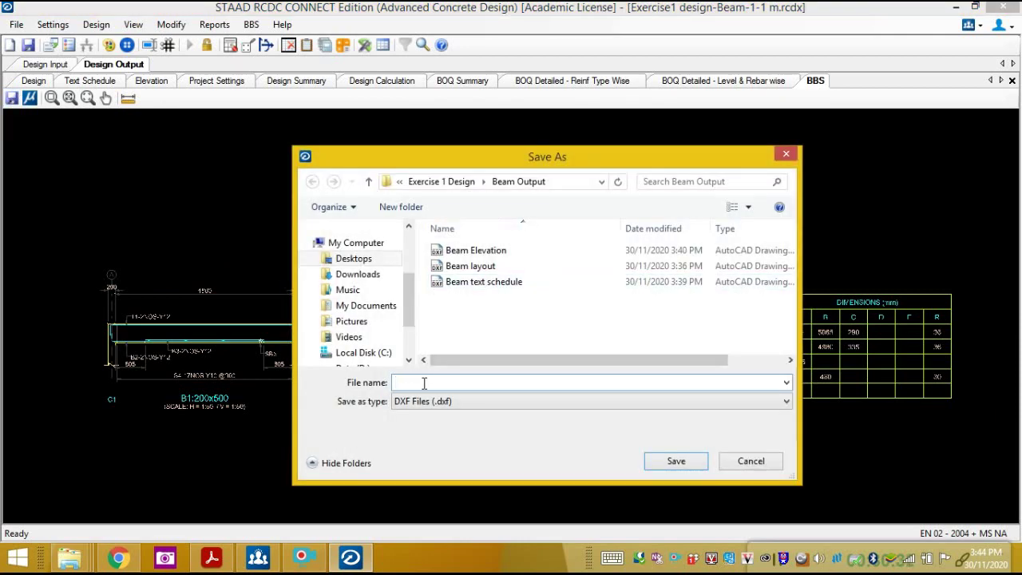
pyautogui.write('Beam ')
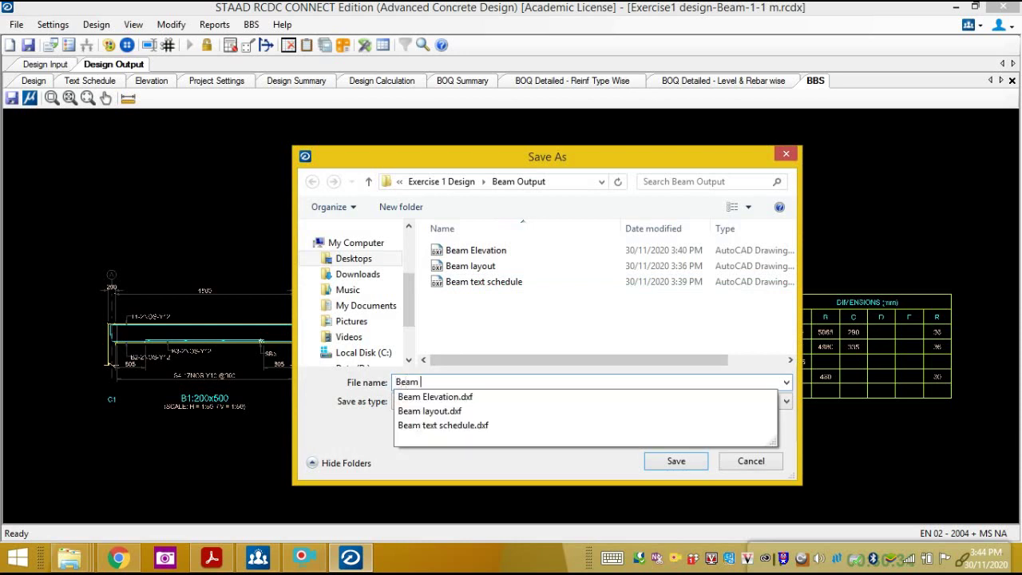
pyautogui.write('E')
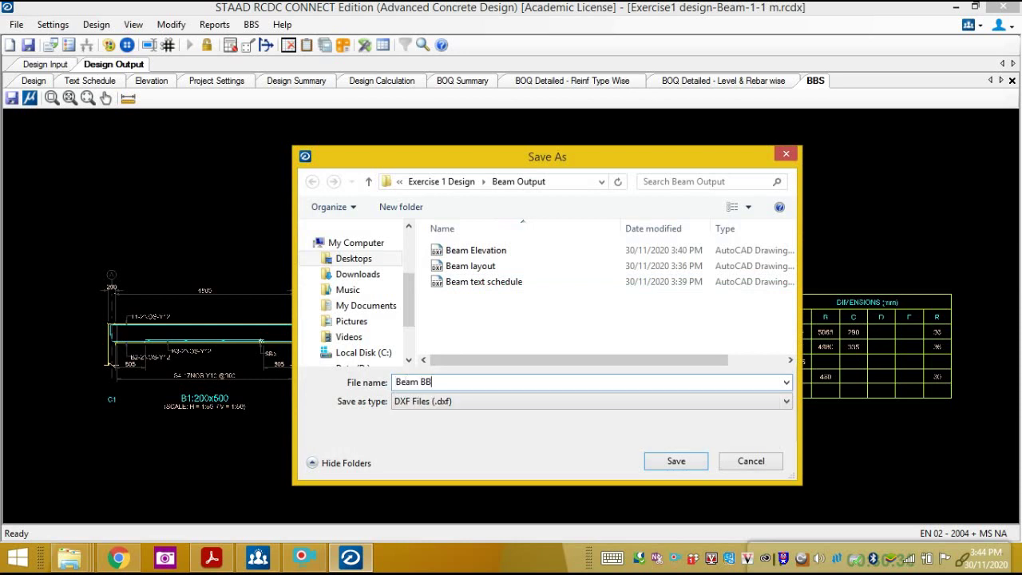
pyautogui.click(675, 461)
pyautogui.scroll(-5, 301, 269)
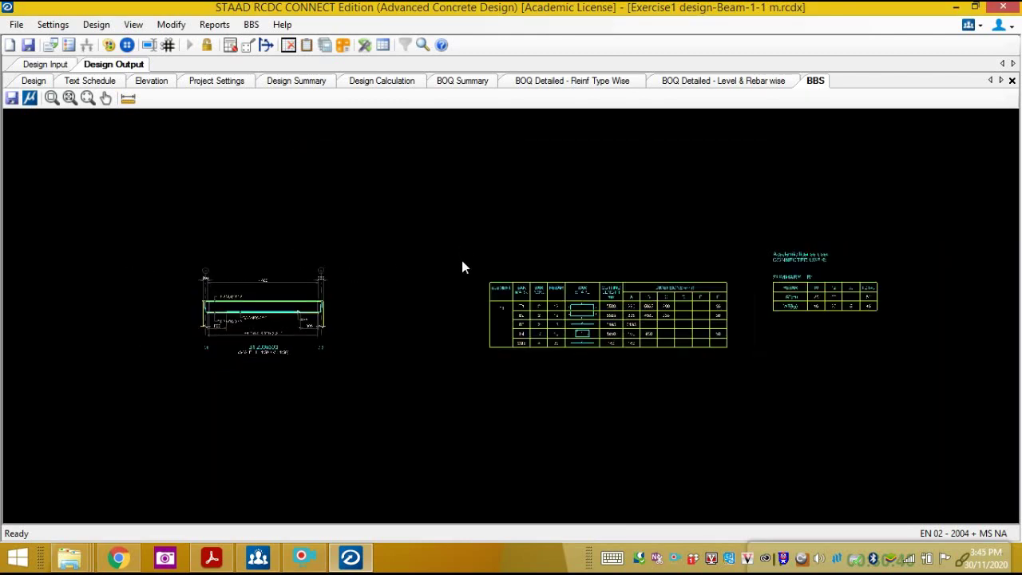
pyautogui.scroll(6, 375, 240)
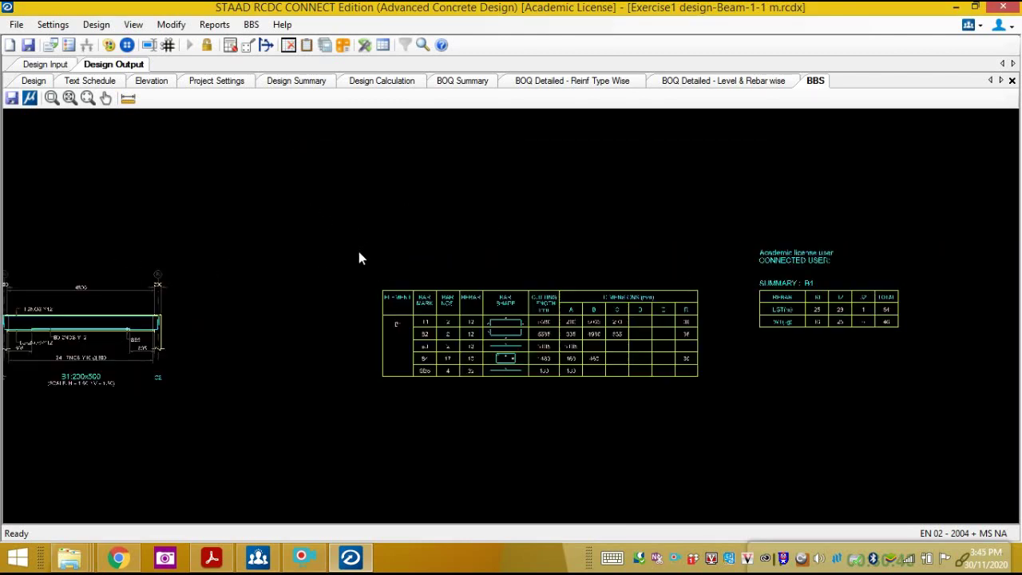
# Start a new project named "Exercise1 Design" with client "UTHM" and fill in the engineer's name.
pyautogui.click(16, 26)
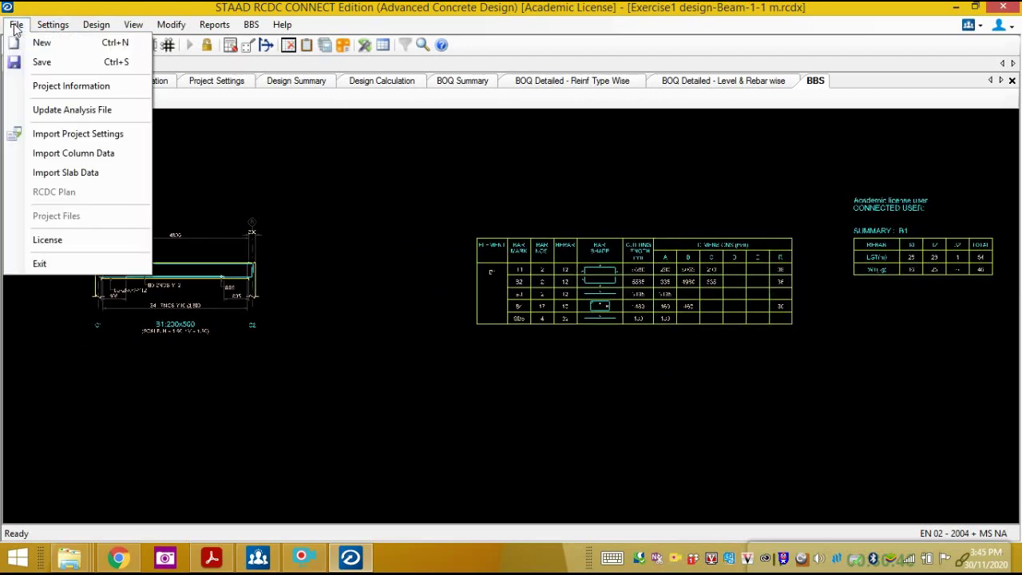
pyautogui.click(44, 40)
pyautogui.click(509, 334)
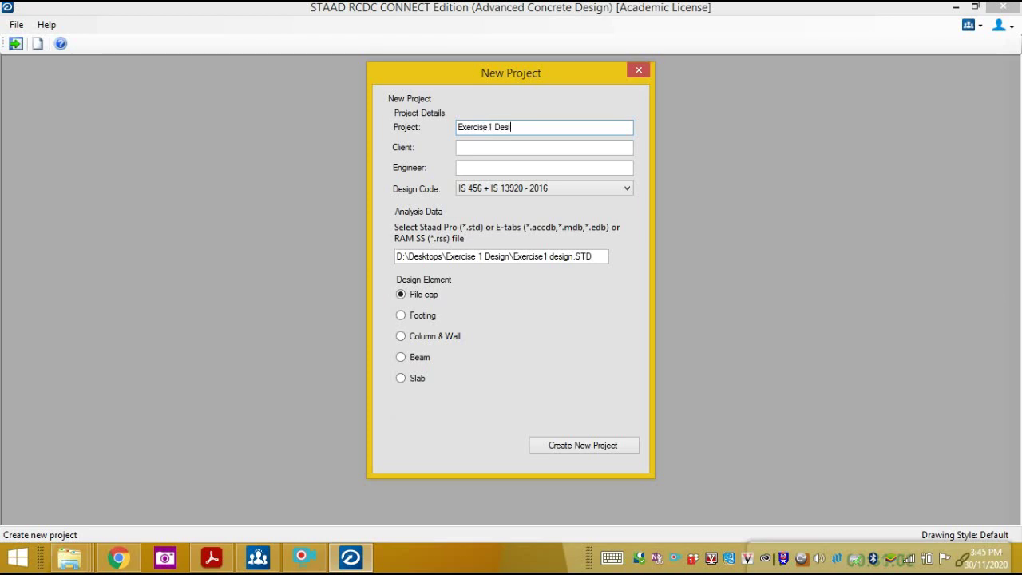
pyautogui.click(511, 147)
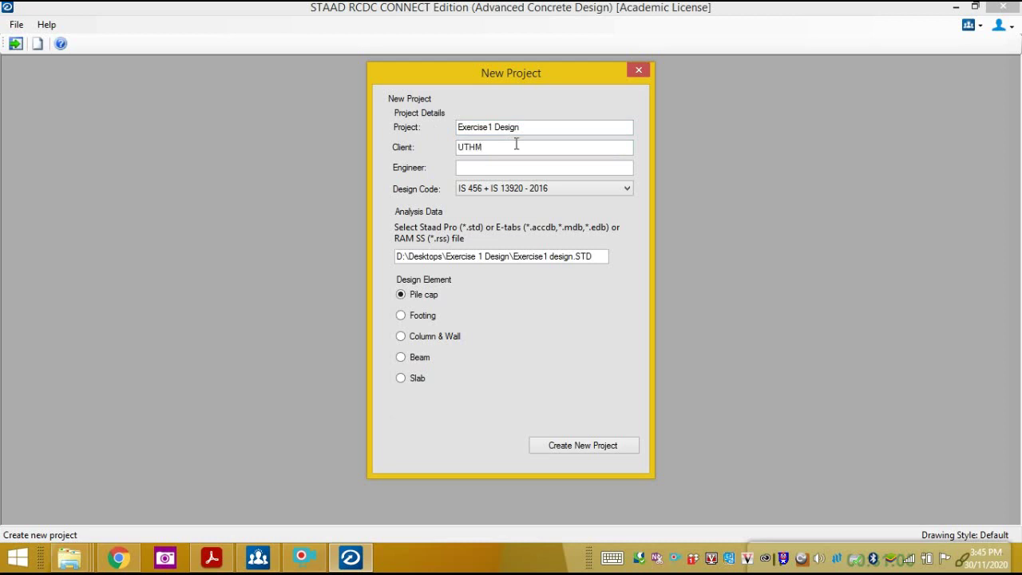
pyautogui.click(504, 170)
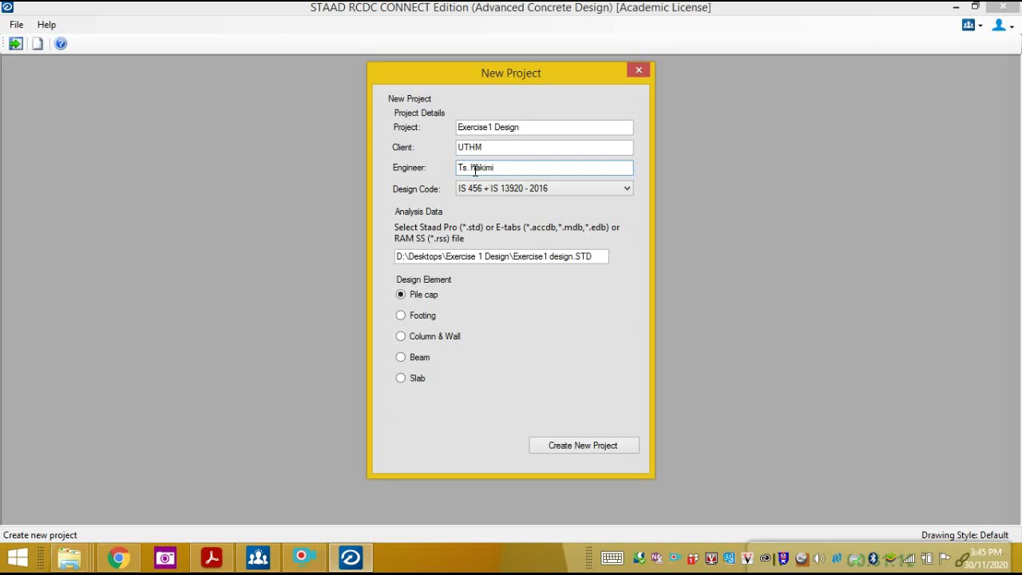
pyautogui.write('a')
# Create the project with design code EN 02 - 2004 + MS NA for Column & Wall design, without associating a CONNECTED project.
pyautogui.click(563, 192)
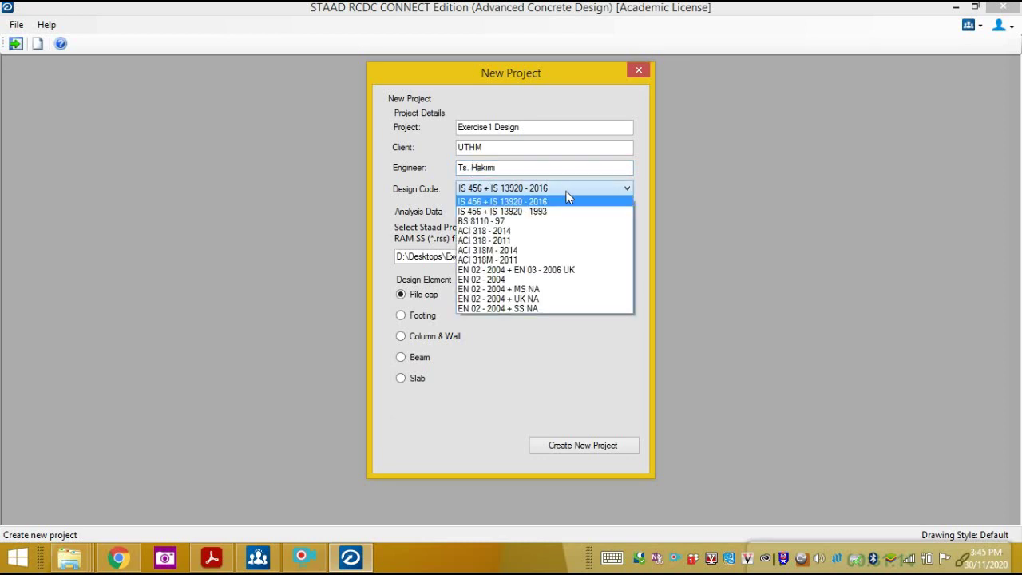
pyautogui.click(519, 290)
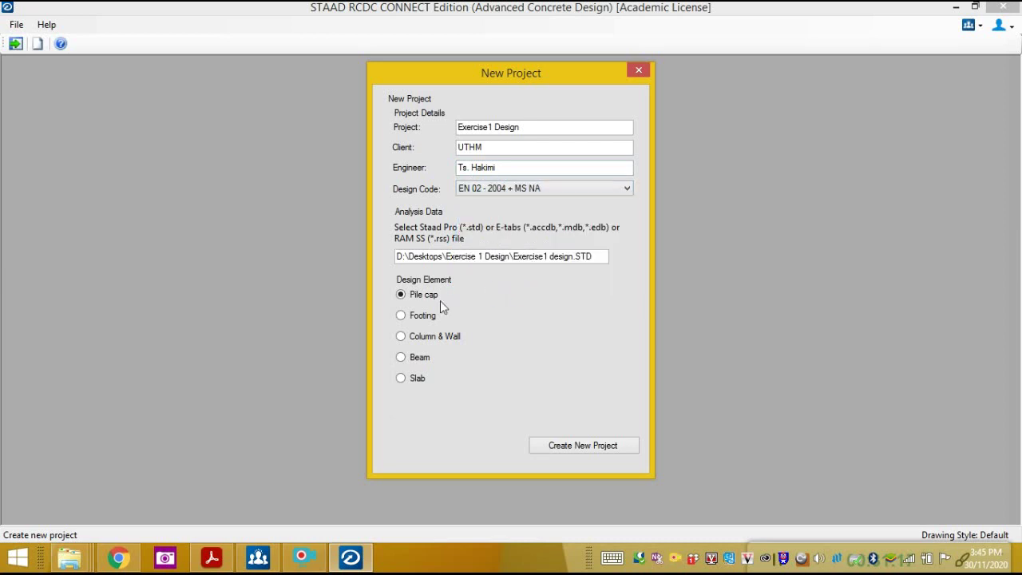
pyautogui.click(409, 337)
pyautogui.click(582, 446)
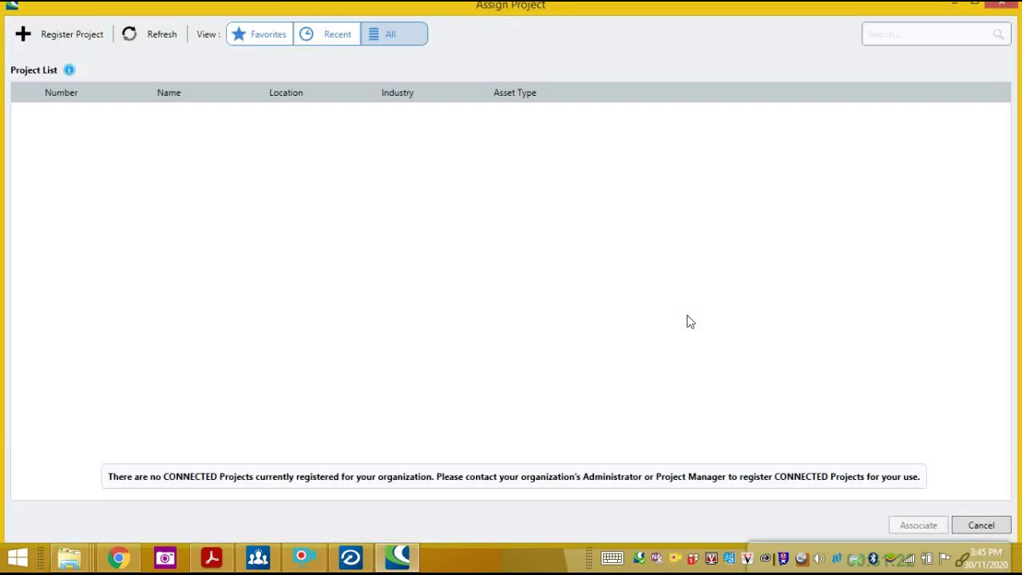
pyautogui.click(982, 525)
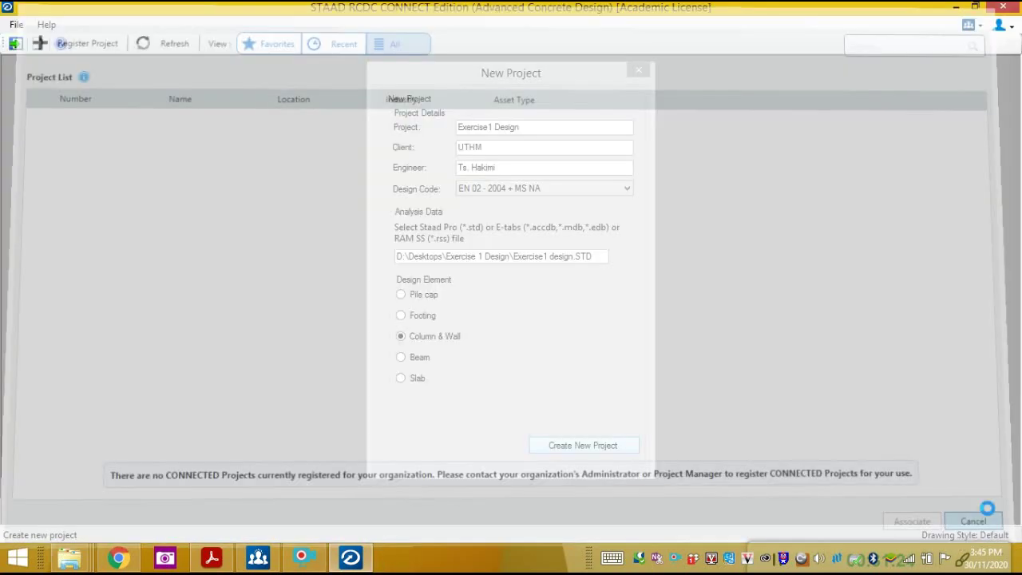
pyautogui.click(575, 338)
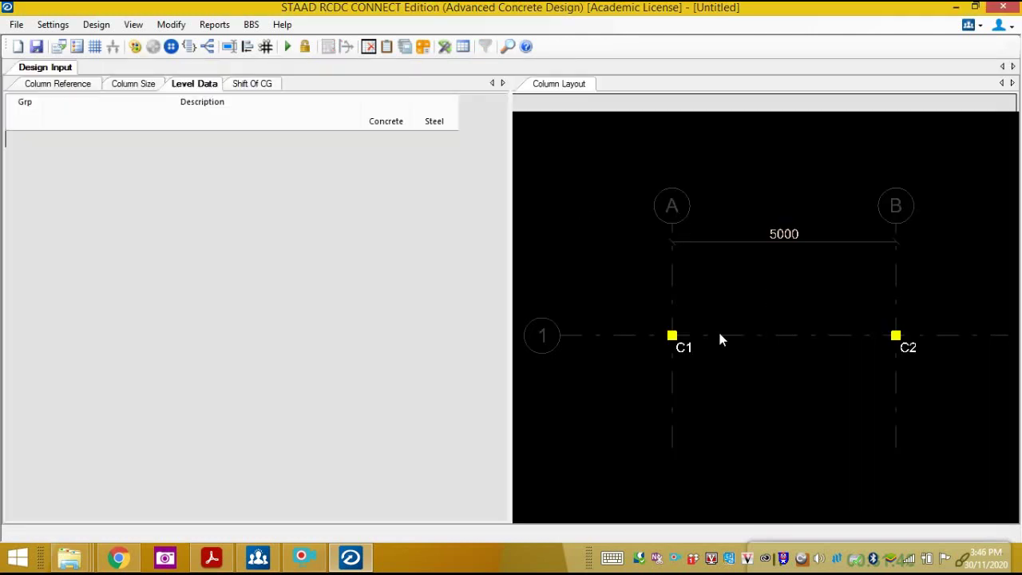
# Save the column layout drawing as a DXF file named "Column layout" in the Column Output folder.
pyautogui.moveTo(708, 285); pyautogui.dragTo(735, 317, button='middle')
pyautogui.scroll(-1, 734, 317)
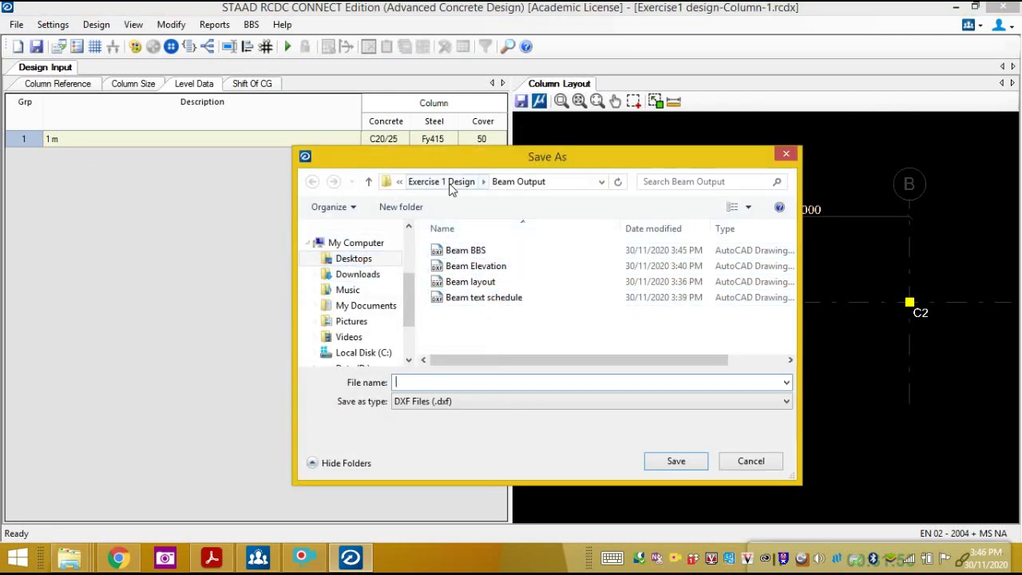
pyautogui.click(452, 183)
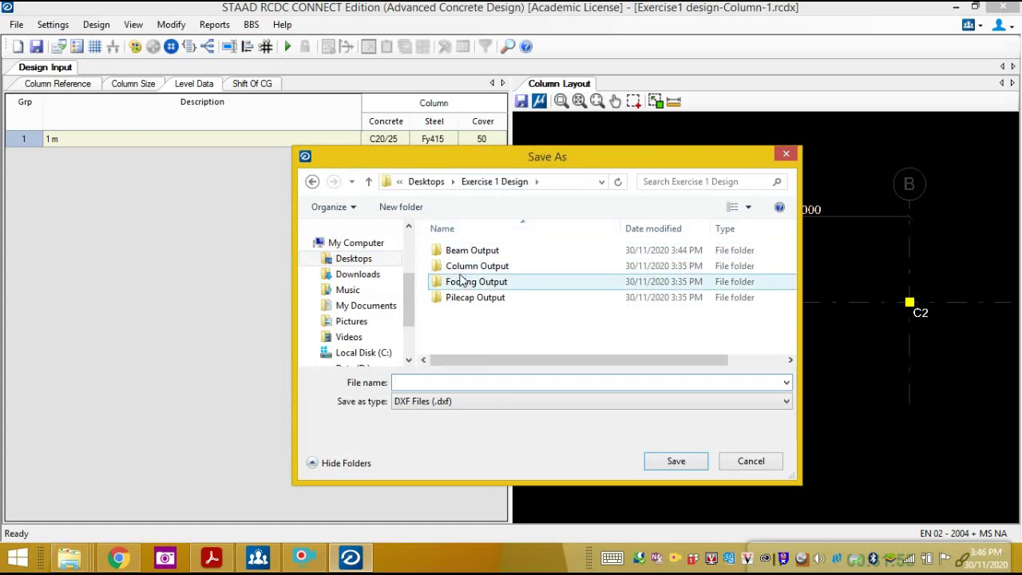
pyautogui.doubleClick(467, 266)
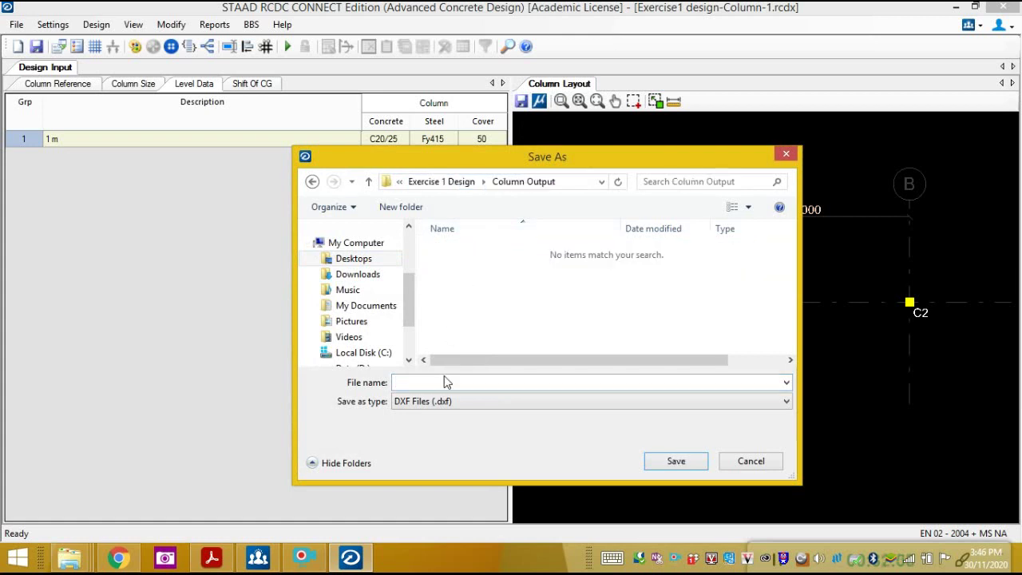
pyautogui.click(415, 384)
pyautogui.write('Column layout')
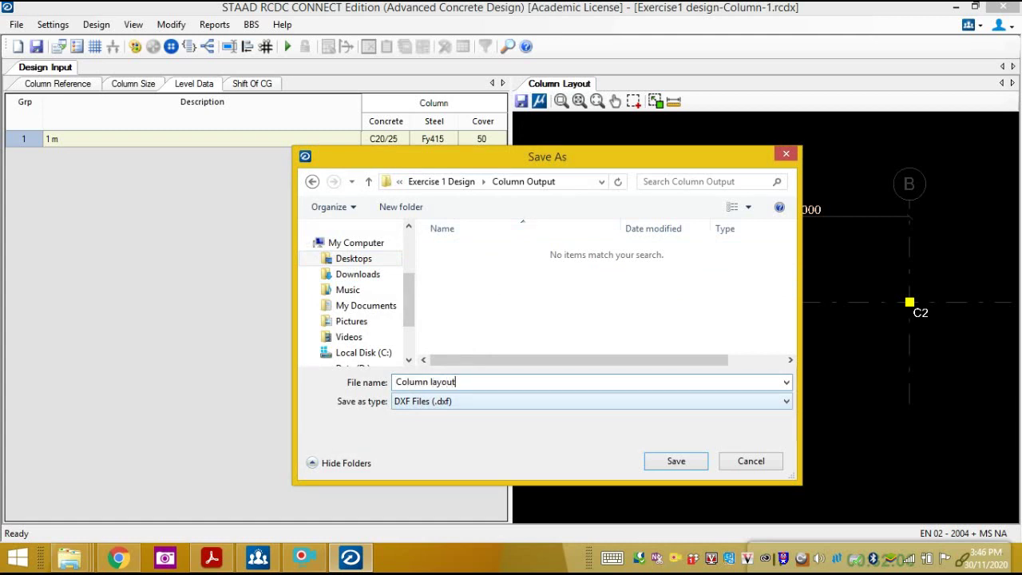
pyautogui.click(675, 462)
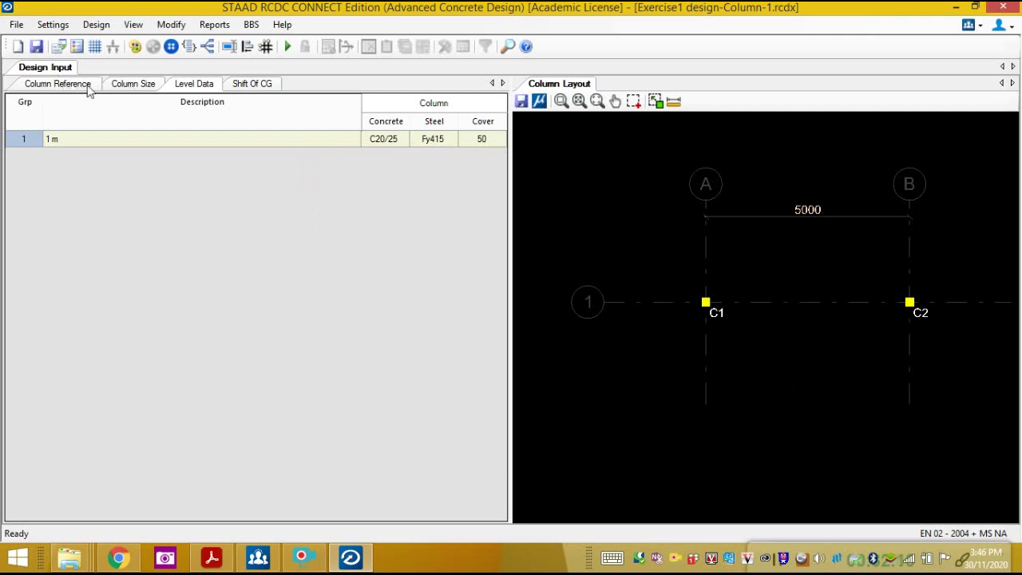
# Review the reference, size, level data and shift of CG tables for columns C1 and C2.
pyautogui.click(56, 90)
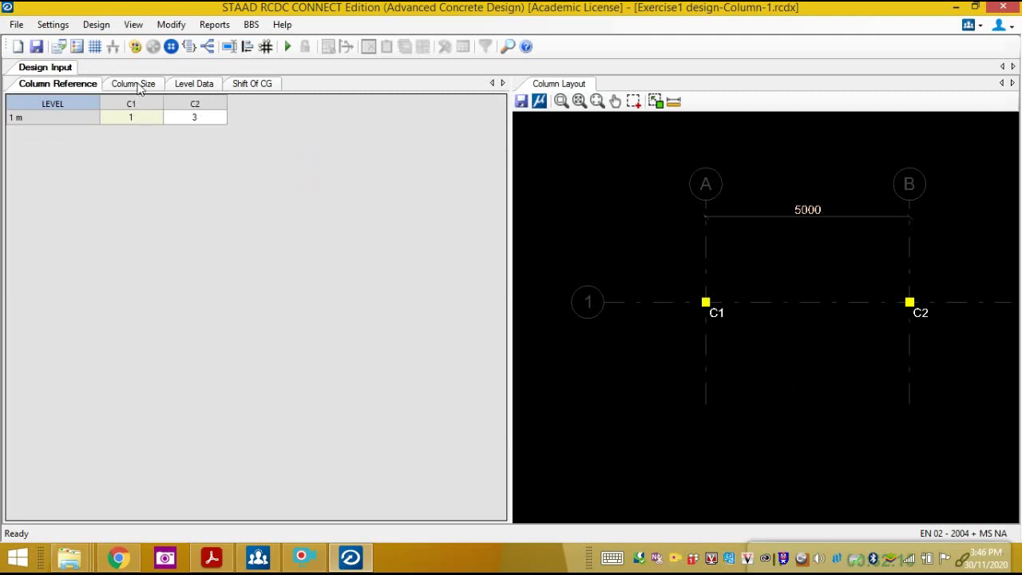
pyautogui.click(141, 89)
pyautogui.click(142, 118)
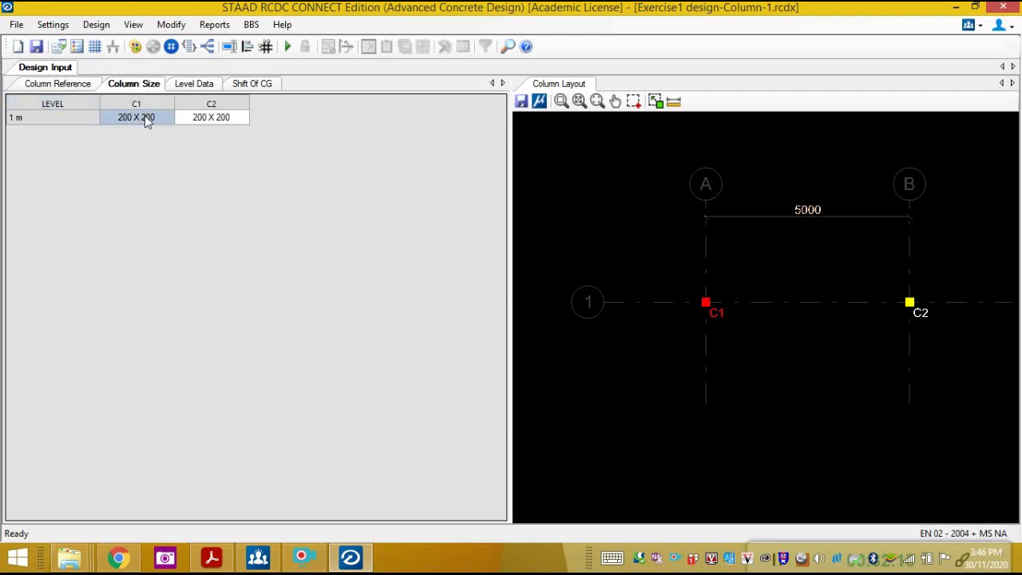
pyautogui.click(213, 117)
pyautogui.click(141, 117)
pyautogui.click(226, 118)
pyautogui.click(141, 117)
pyautogui.click(204, 84)
pyautogui.click(240, 85)
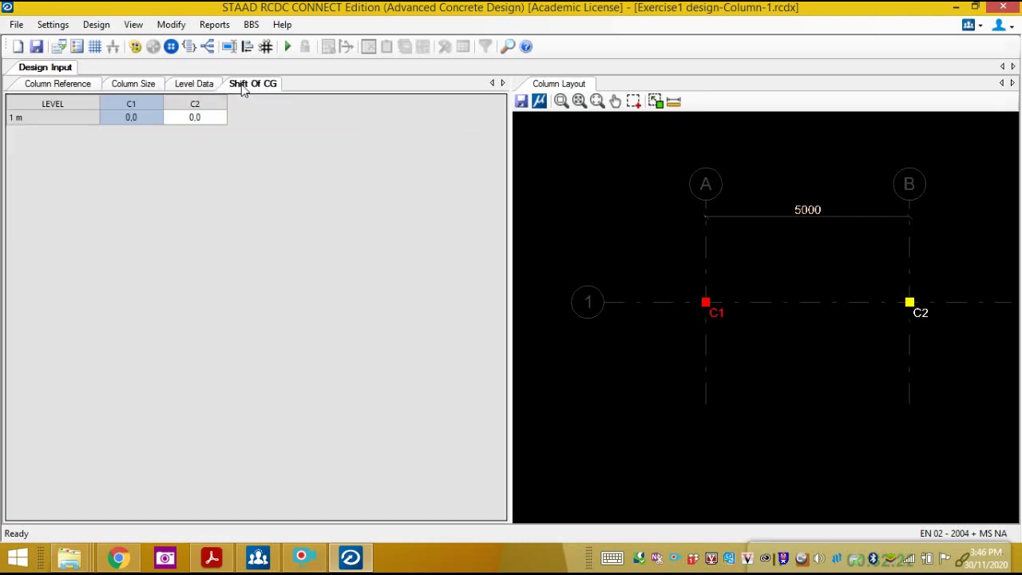
pyautogui.click(128, 85)
# Review the column design settings and accept the current options.
pyautogui.click(55, 25)
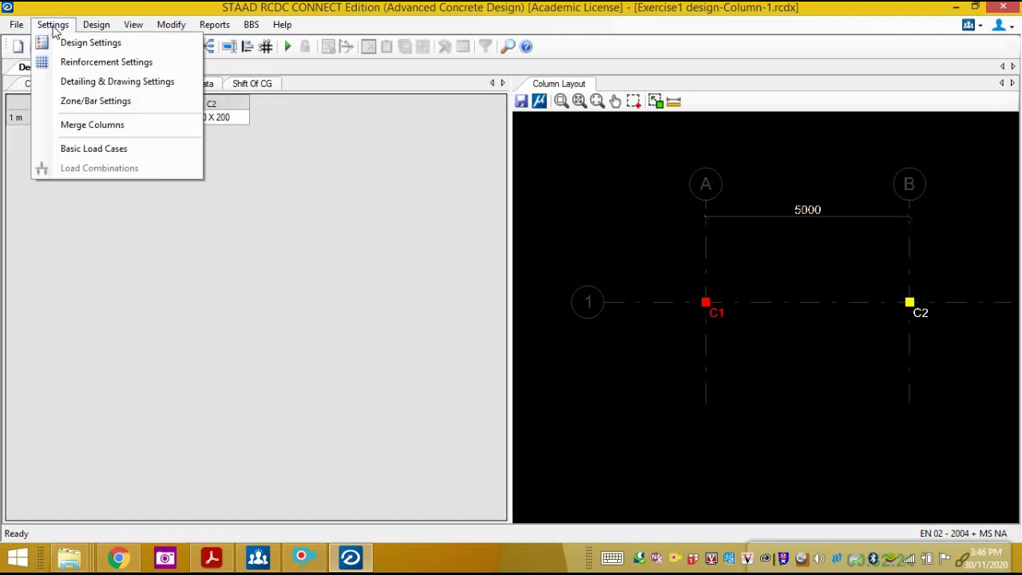
pyautogui.click(91, 43)
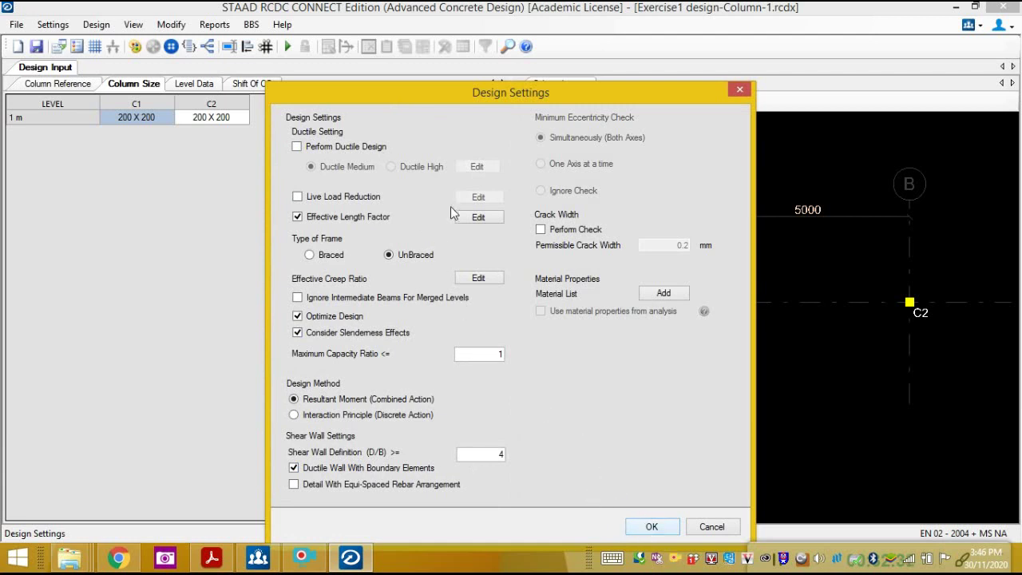
pyautogui.press('Return')
# Set the minimum link rebar to 10 in the column reinforcement settings and apply it.
pyautogui.click(52, 24)
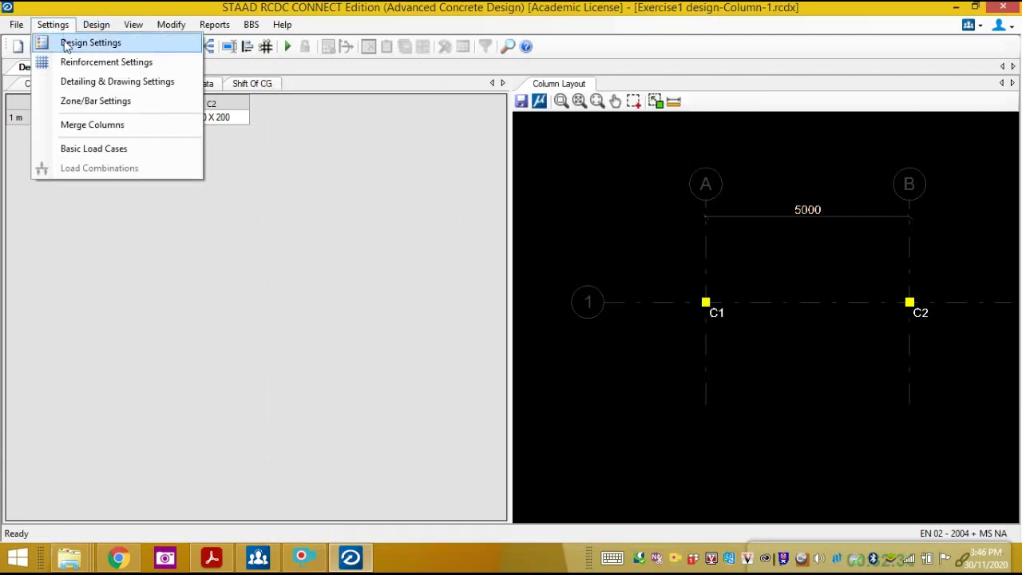
pyautogui.click(74, 64)
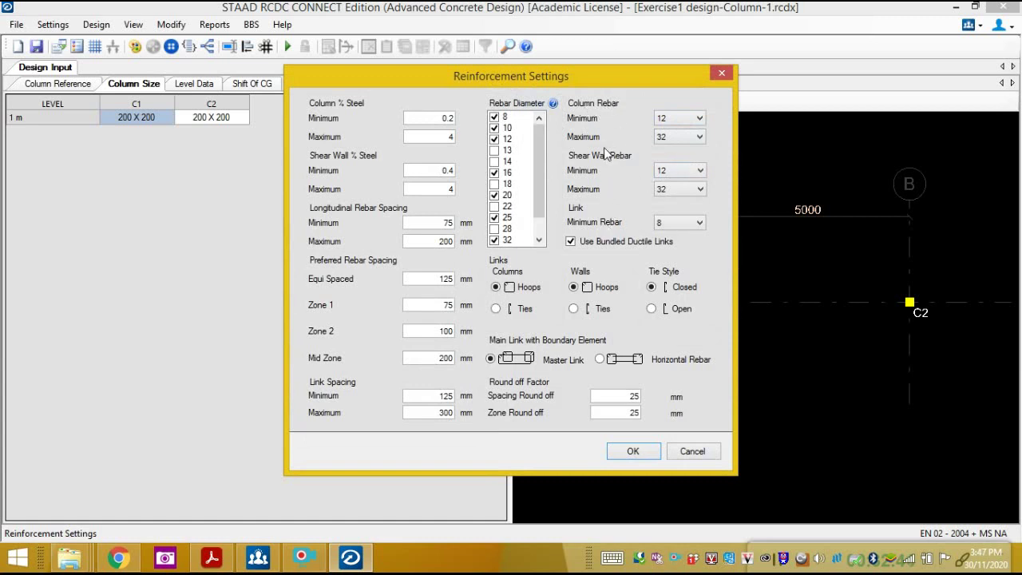
pyautogui.click(701, 224)
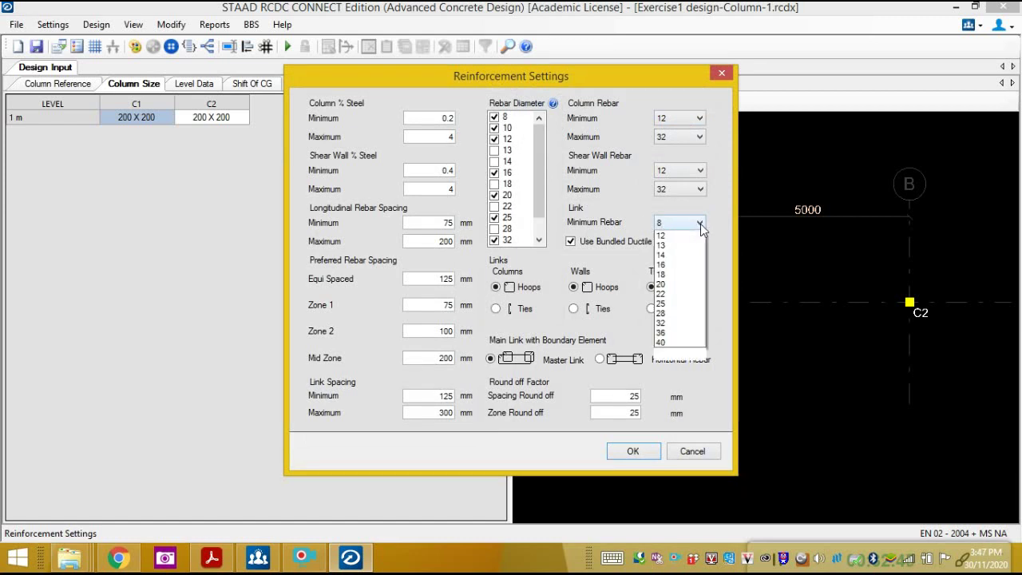
pyautogui.click(679, 245)
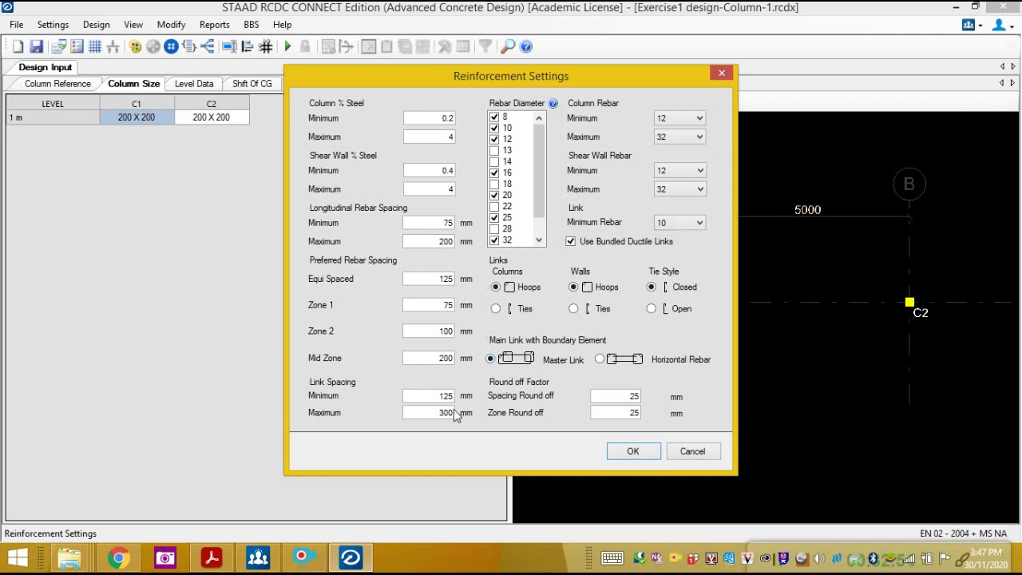
pyautogui.click(631, 451)
# In the basic load cases, assign the Dead Load type to LOAD 1: DL and Live Load to LOAD 2: LL.
pyautogui.click(53, 24)
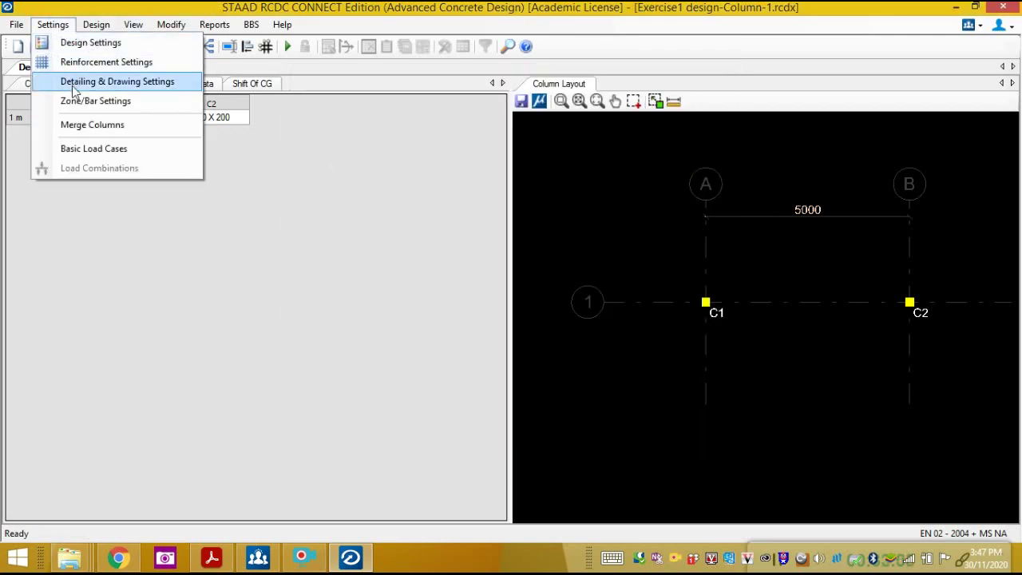
pyautogui.click(90, 156)
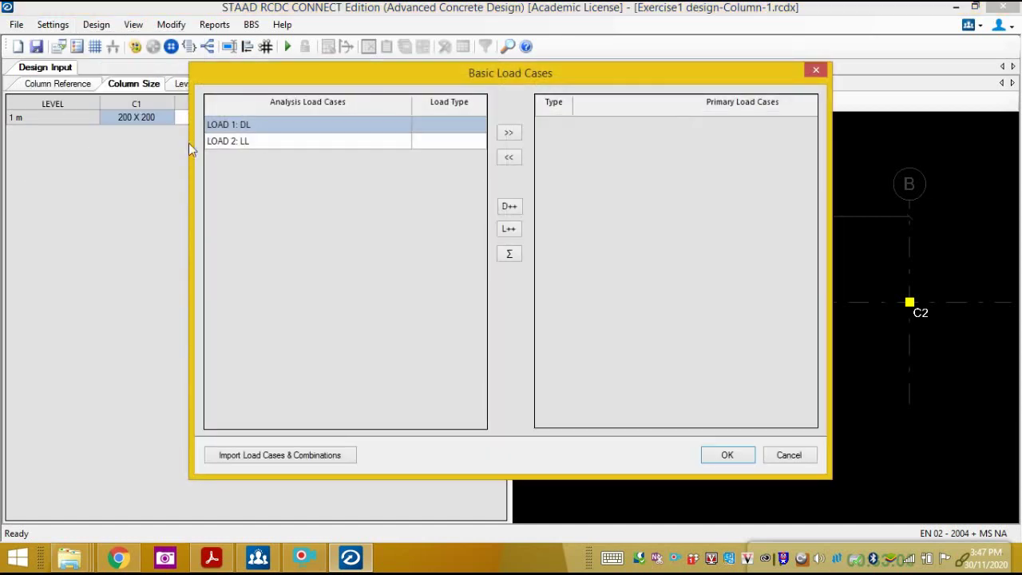
pyautogui.click(460, 128)
pyautogui.click(479, 125)
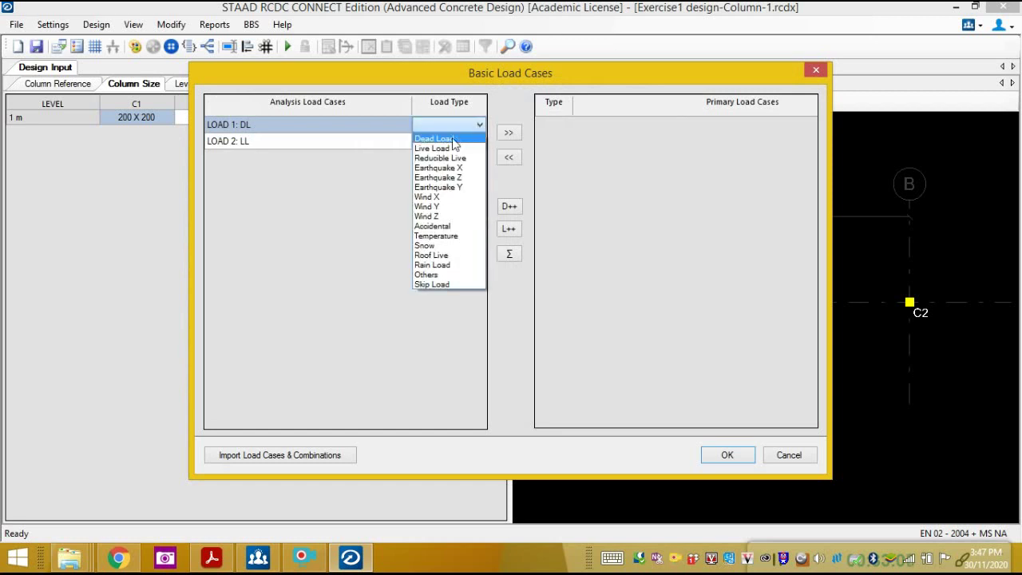
pyautogui.click(449, 140)
pyautogui.click(461, 142)
pyautogui.click(479, 142)
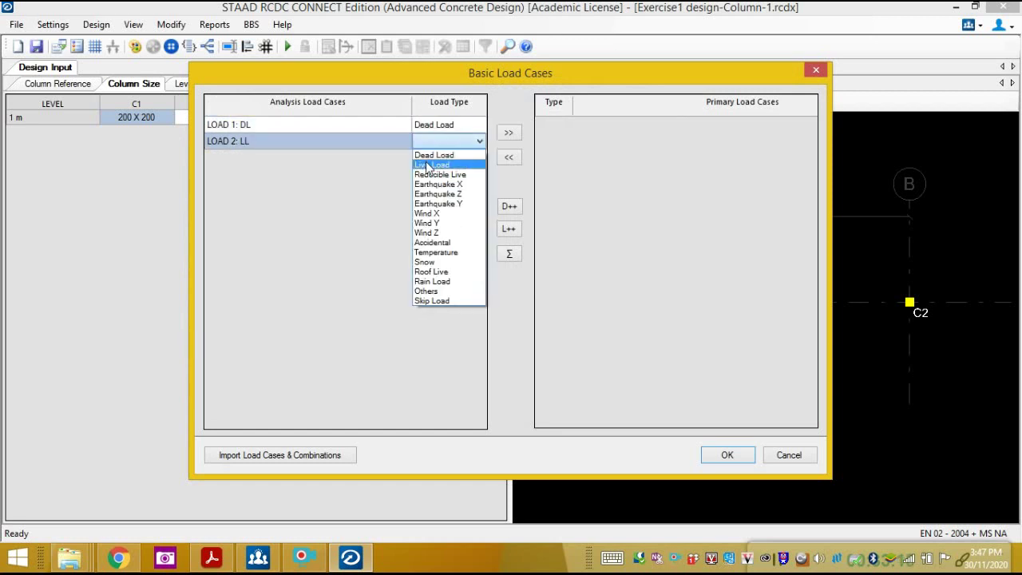
pyautogui.click(430, 165)
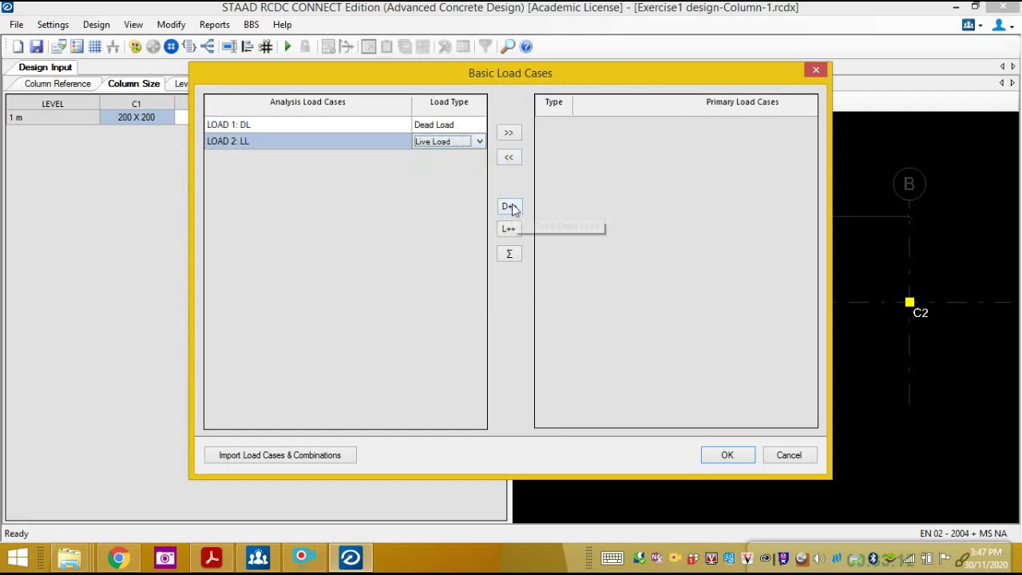
# Add the dead and live loads to the primary load cases and accept them.
pyautogui.click(505, 206)
pyautogui.click(510, 230)
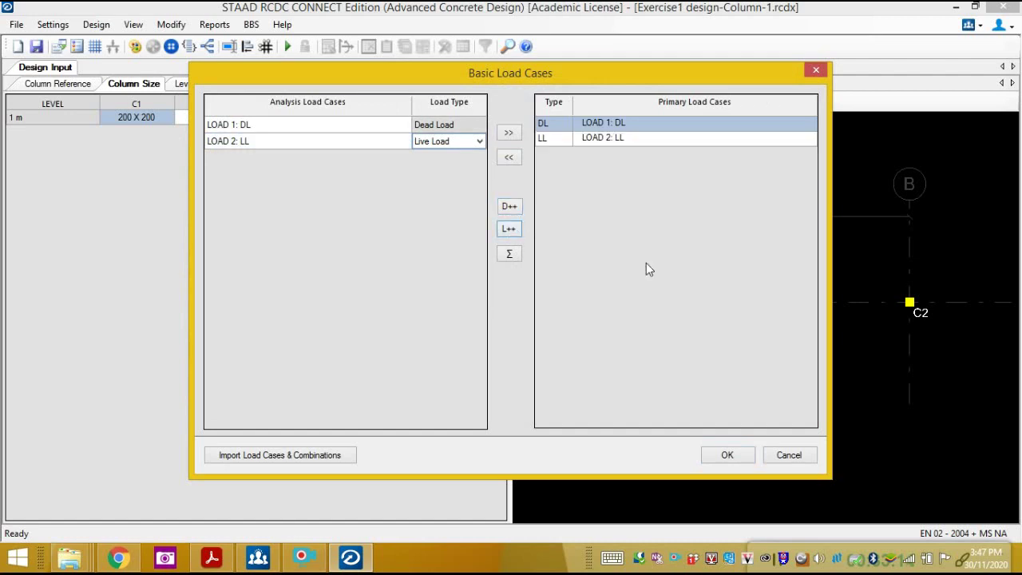
pyautogui.click(729, 454)
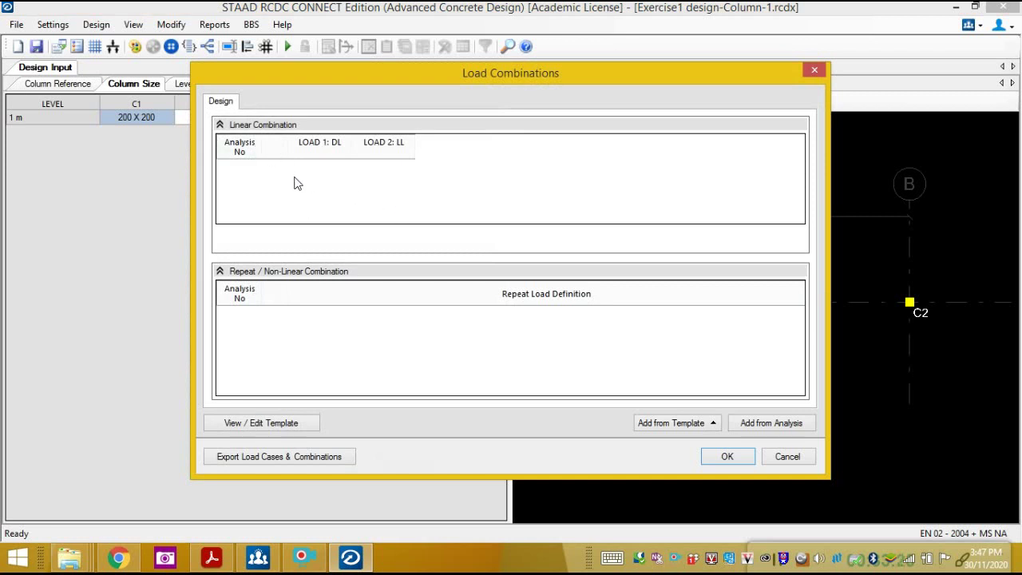
# Add the load combinations from the analysis, exclude combination 4 with only 1.35 dead load, and accept.
pyautogui.click(763, 425)
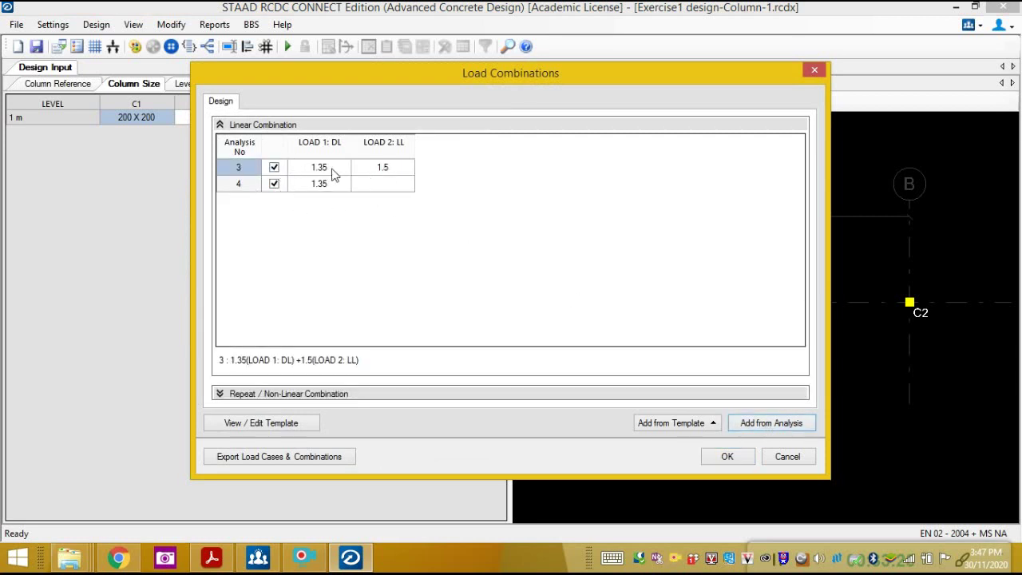
pyautogui.click(275, 184)
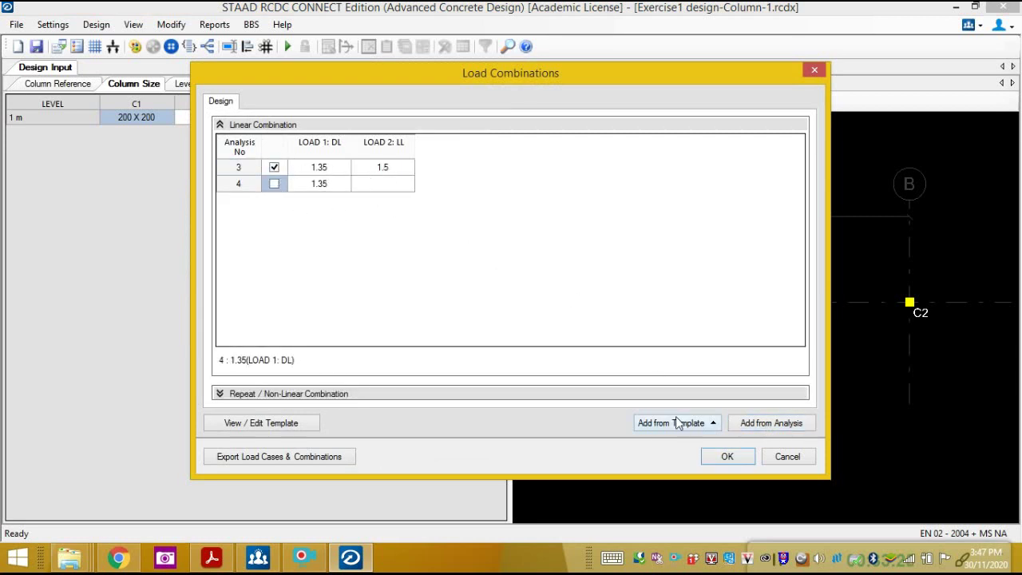
pyautogui.click(727, 457)
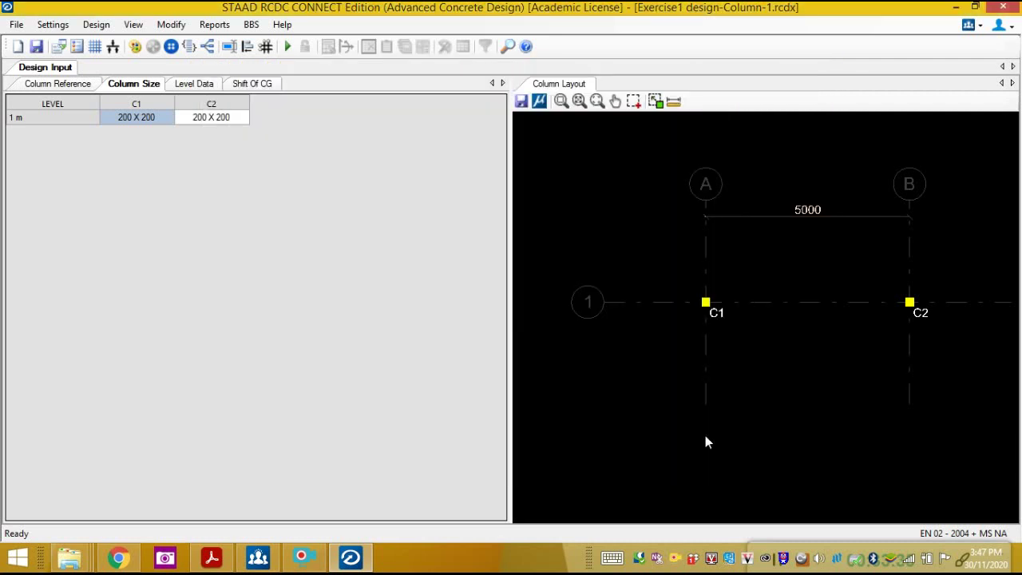
# Run the automatic design for the columns and inspect the sizes of C1 and C2 in the design output.
pyautogui.click(53, 24)
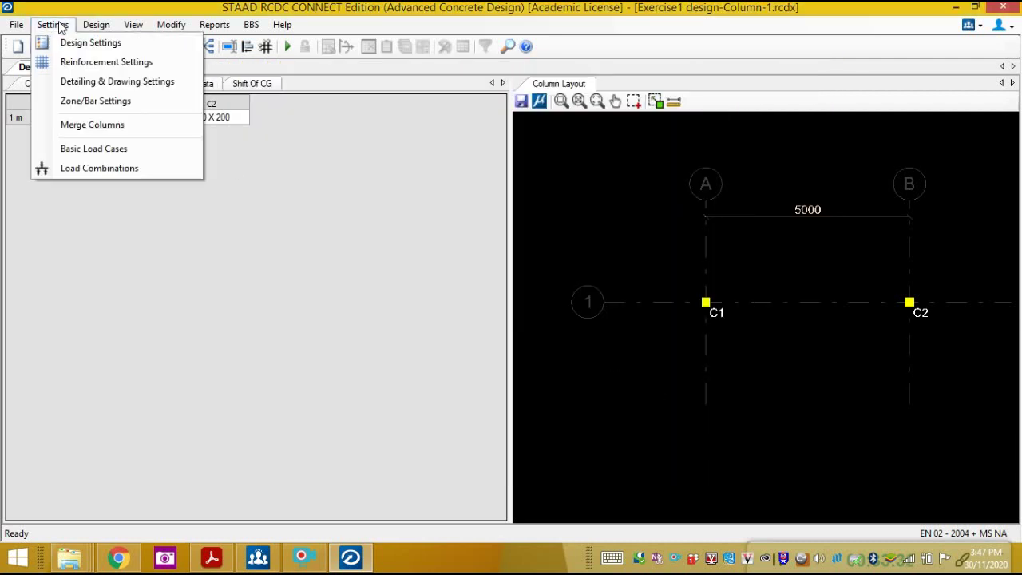
pyautogui.moveTo(96, 24)
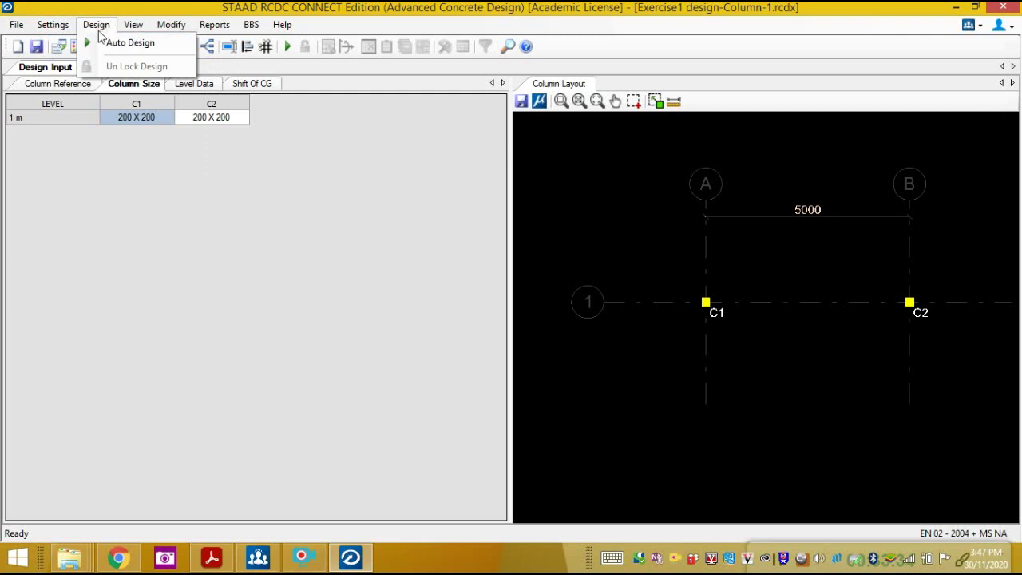
pyautogui.click(118, 44)
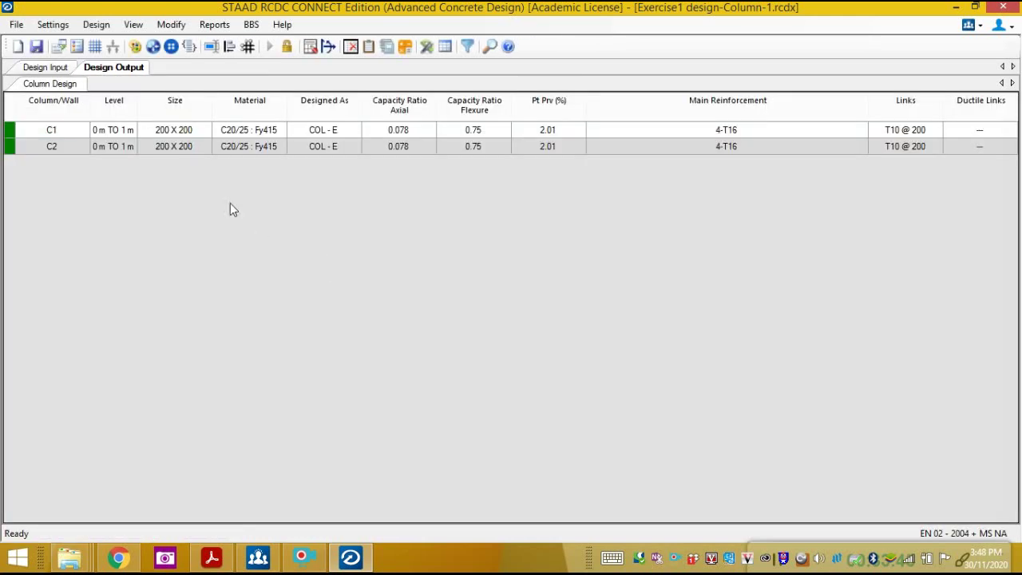
pyautogui.click(179, 135)
pyautogui.click(168, 143)
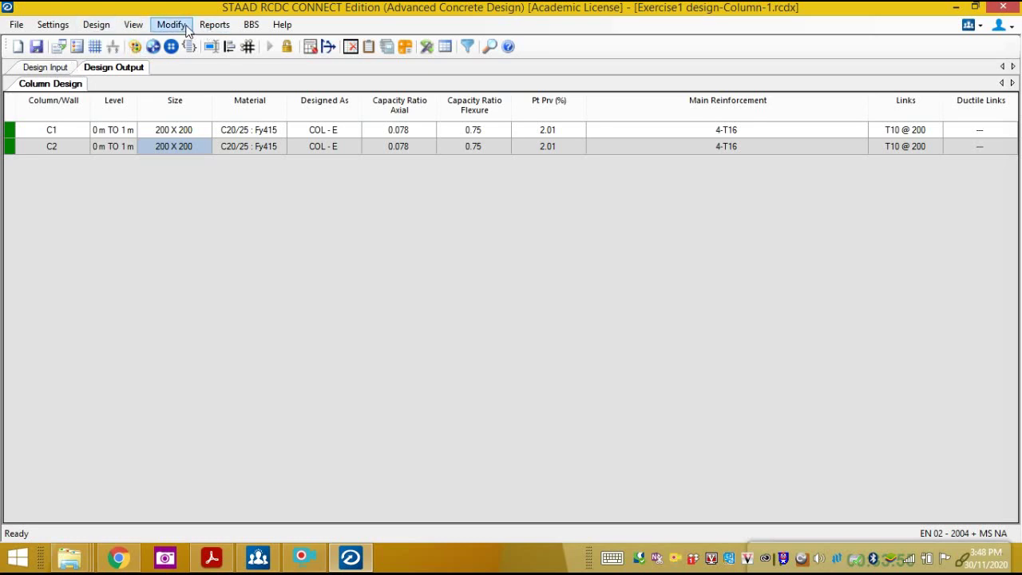
# Generate the Type 1 (Ductile) text schedule for the columns and look it over.
pyautogui.click(214, 27)
pyautogui.moveTo(247, 44)
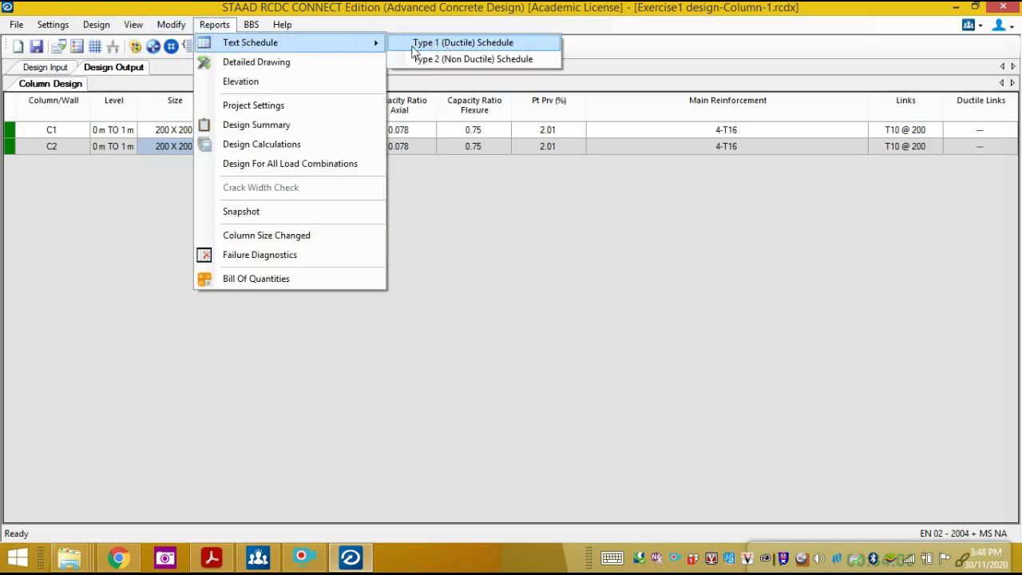
pyautogui.click(461, 45)
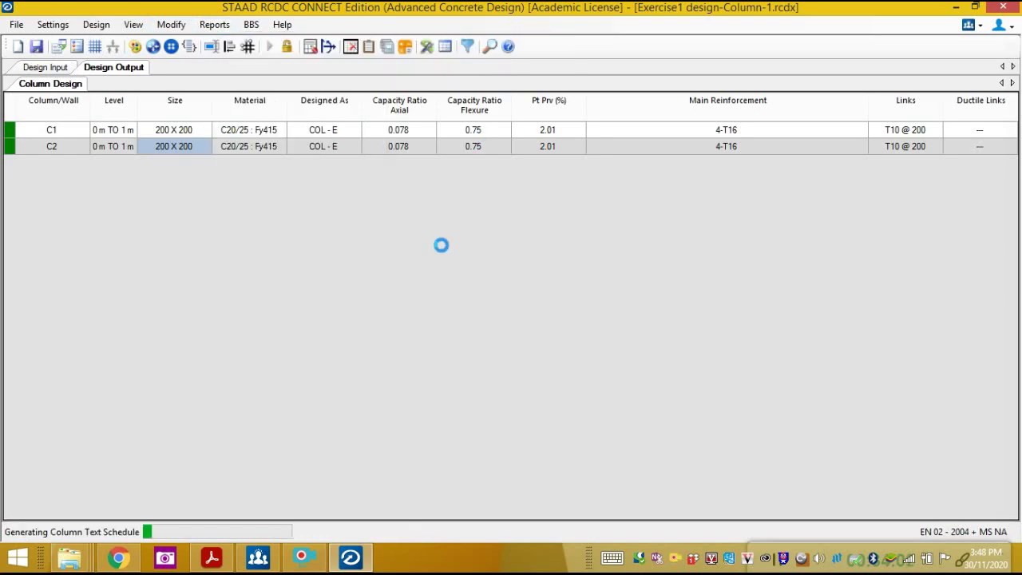
pyautogui.scroll(-5, 532, 285)
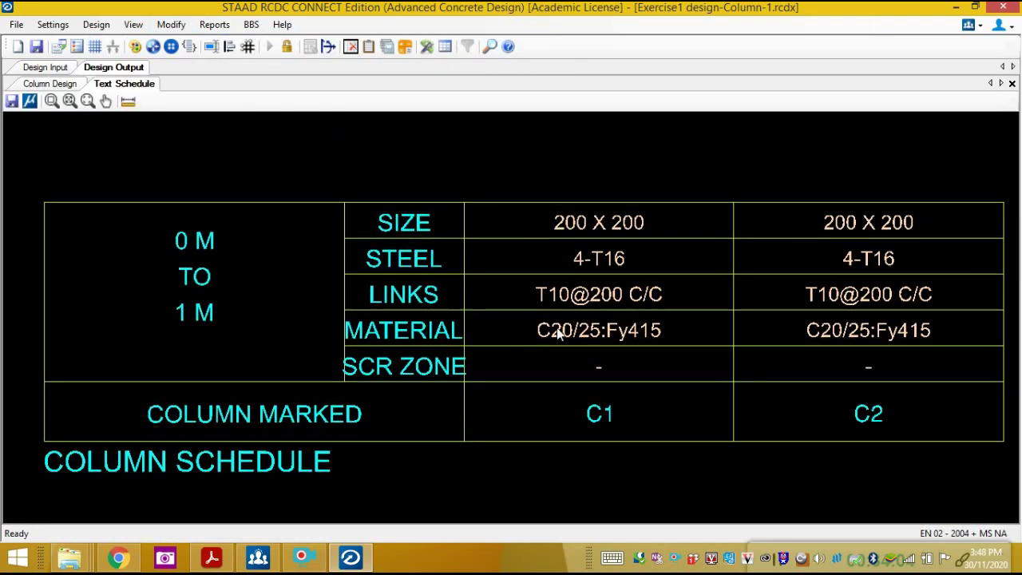
pyautogui.scroll(4, 409, 288)
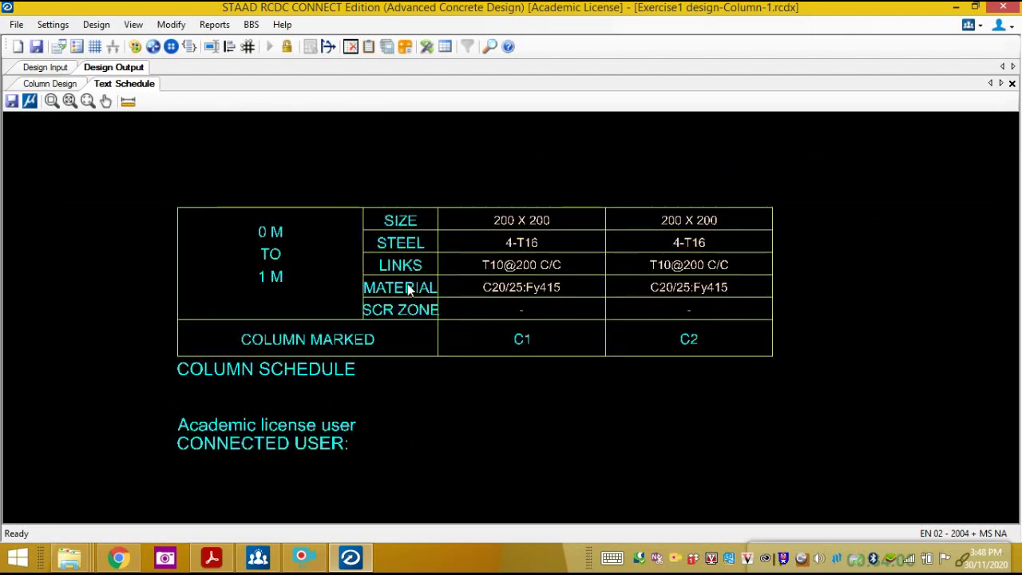
# Save the column text schedule as a DXF file named "Column Text Schedule" in the Column Output folder.
pyautogui.click(12, 101)
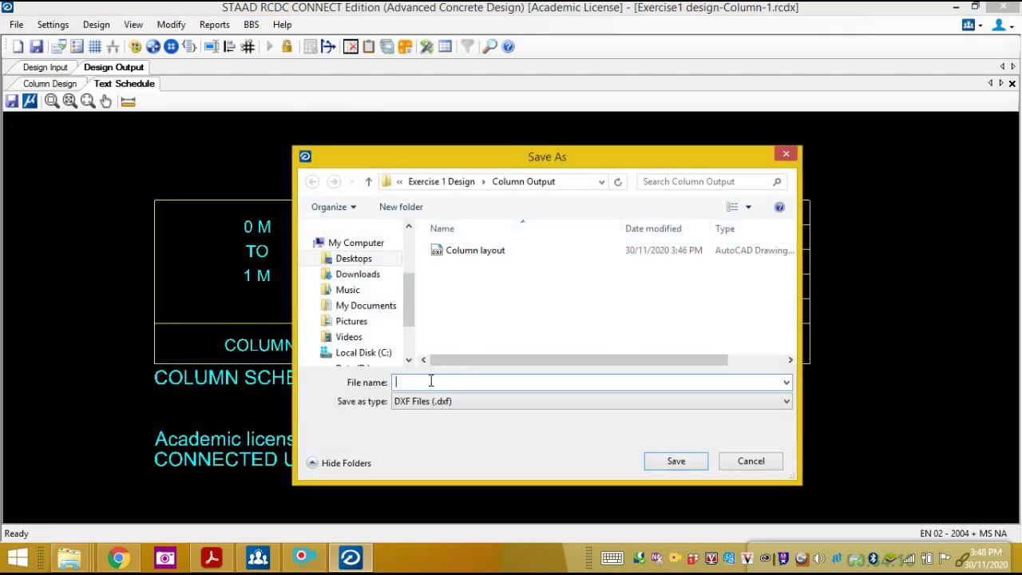
pyautogui.write('Column')
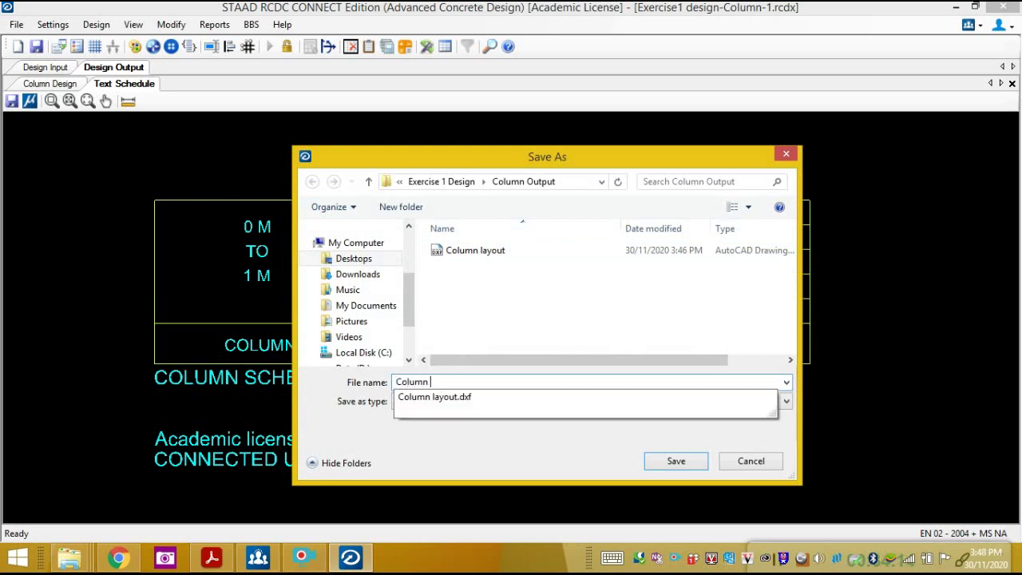
pyautogui.write(' Text Schedule')
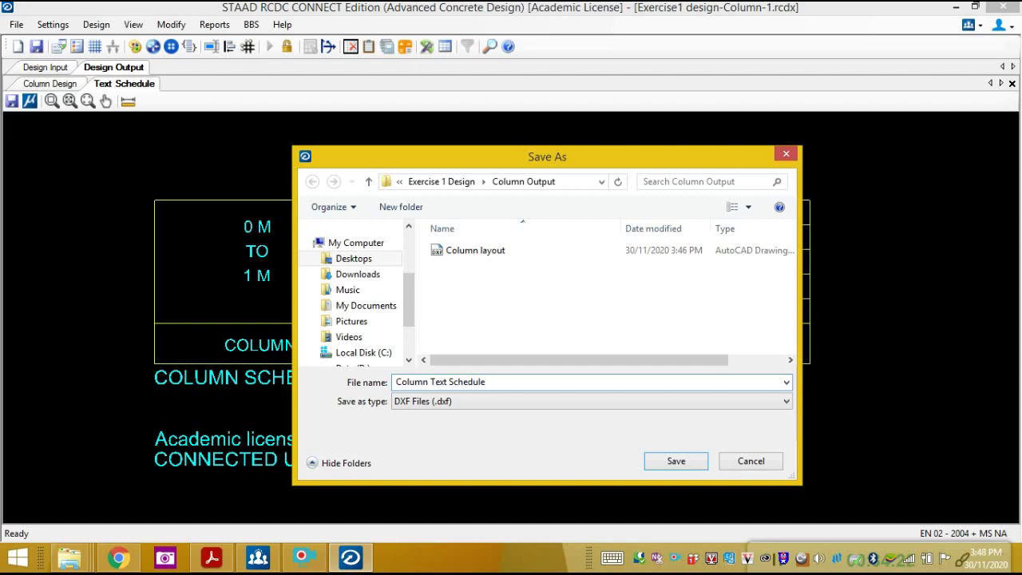
pyautogui.click(657, 464)
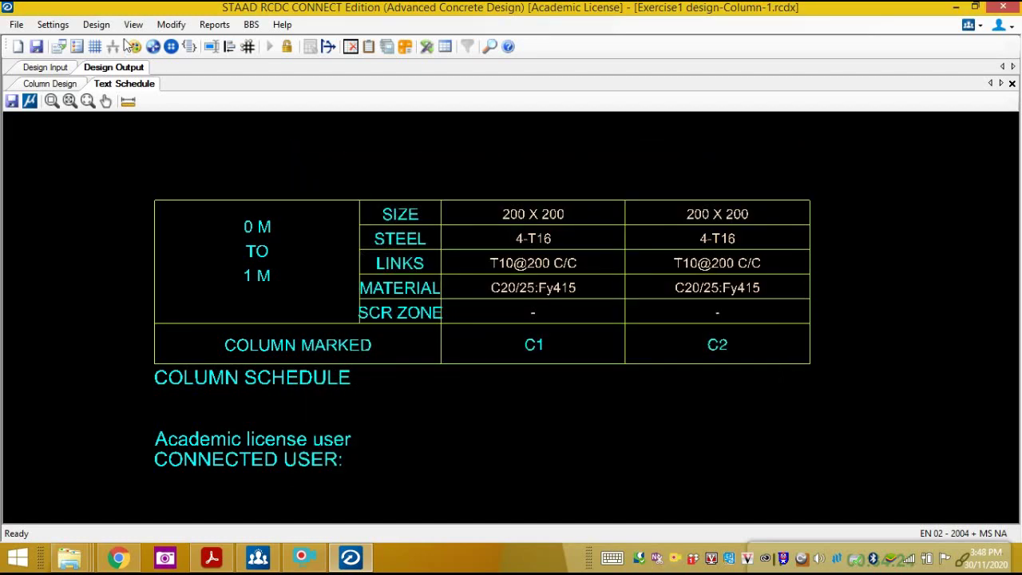
# Generate the detailed drawing for all columns between levels 0 m and 1 m.
pyautogui.click(215, 25)
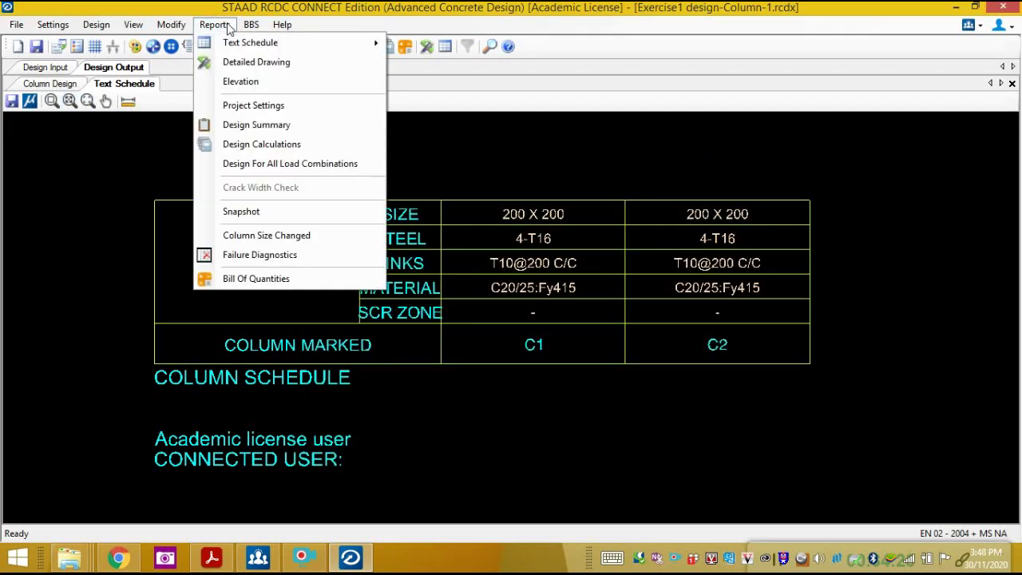
pyautogui.click(246, 64)
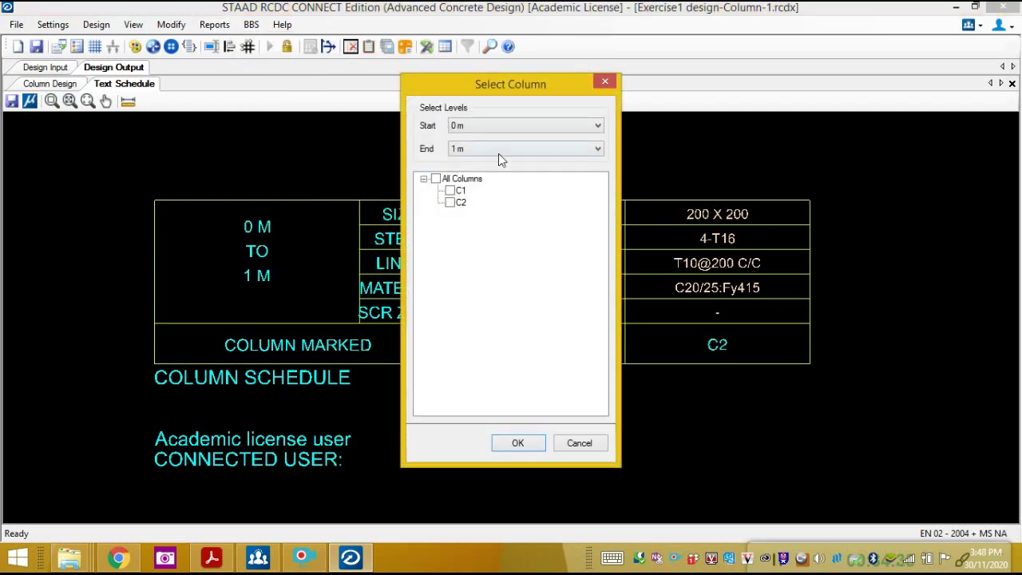
pyautogui.click(436, 179)
pyautogui.click(520, 445)
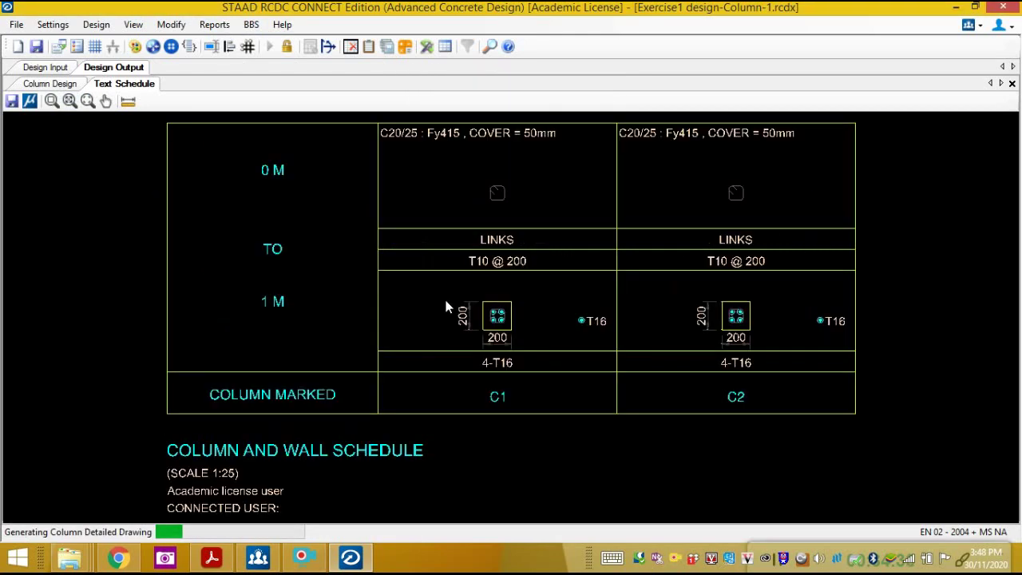
# Examine the links, main bars and cross-section details of columns C1 and C2 in the detailed drawing.
pyautogui.scroll(-3, 493, 275)
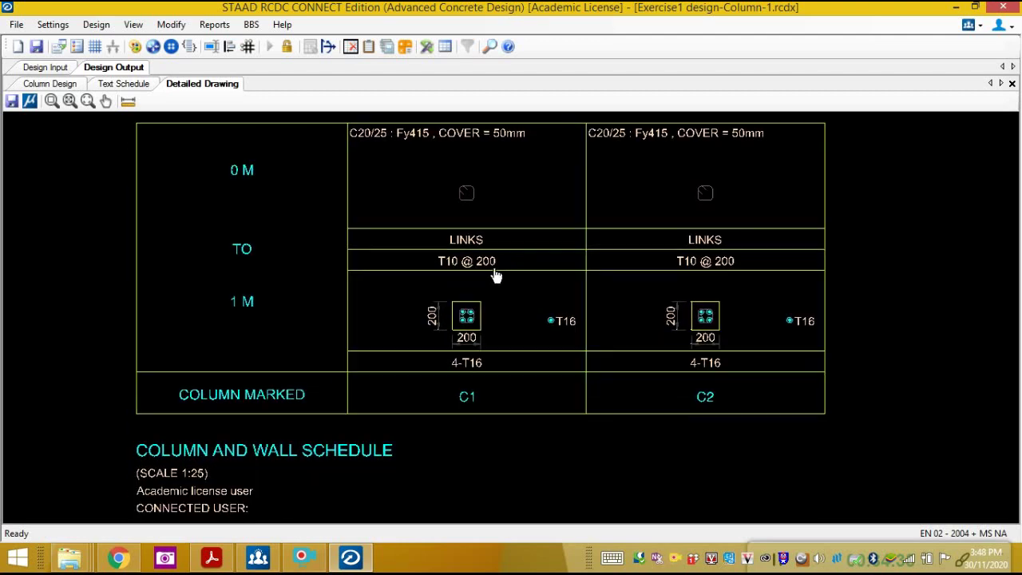
pyautogui.moveTo(503, 302); pyautogui.dragTo(457, 305, button='middle')
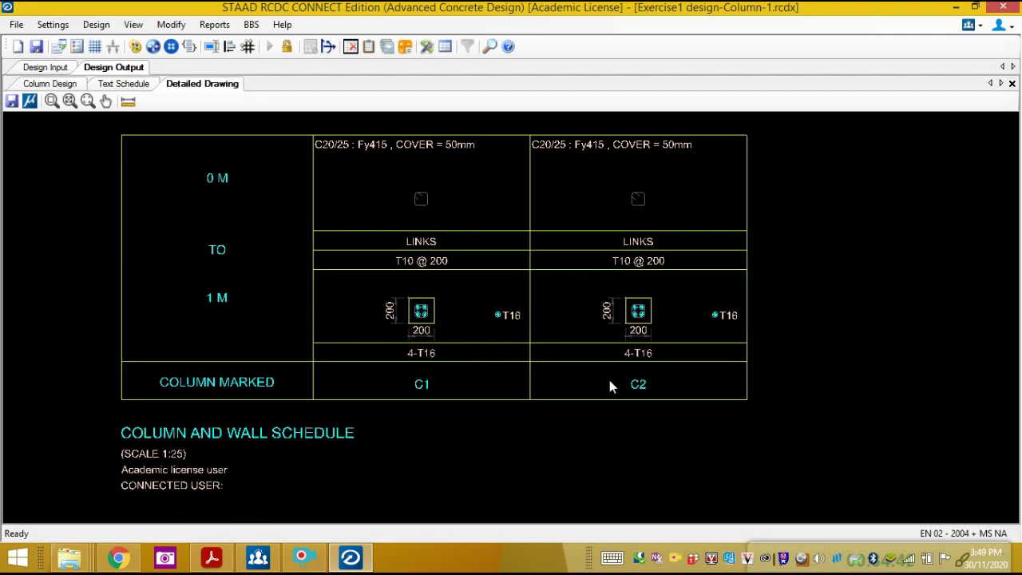
pyautogui.scroll(3, 447, 336)
pyautogui.scroll(1, 457, 339)
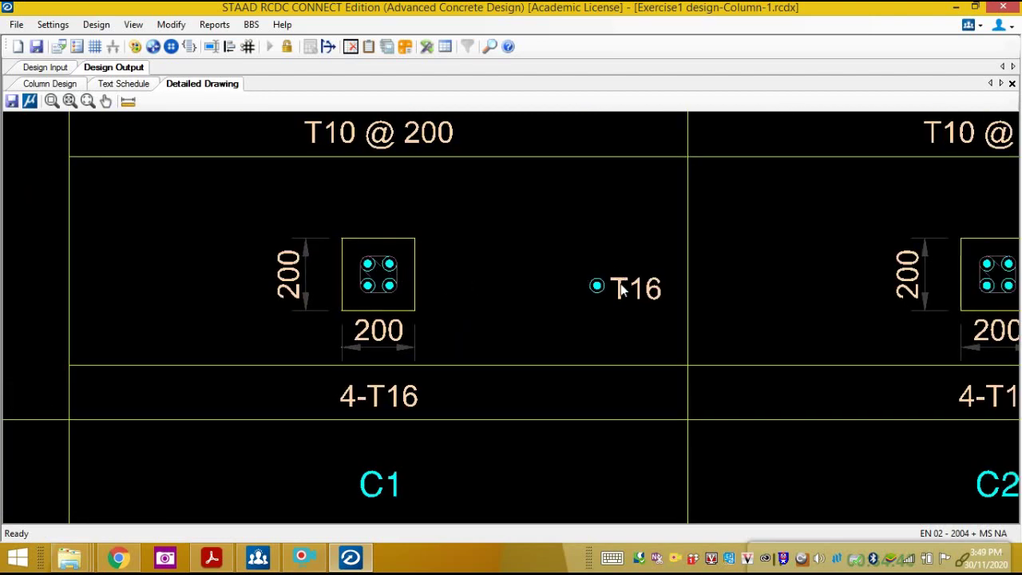
pyautogui.scroll(-1, 412, 288)
pyautogui.moveTo(412, 288)
pyautogui.mouseDown(button='middle')
pyautogui.moveTo(444, 346)
pyautogui.moveTo(447, 338)
pyautogui.mouseUp(button='middle')
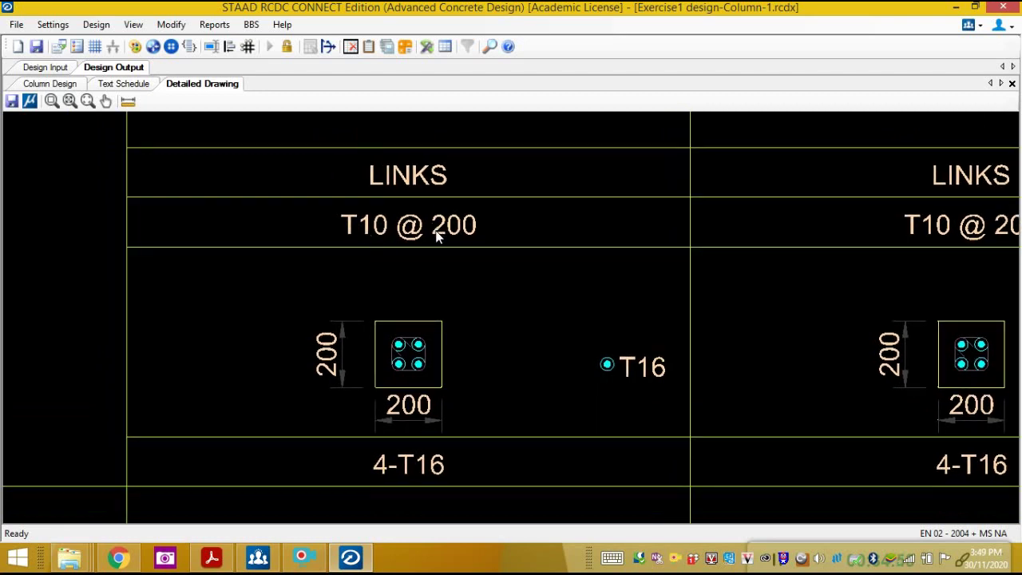
pyautogui.scroll(-1, 483, 248)
pyautogui.moveTo(527, 285); pyautogui.dragTo(520, 266, button='middle')
pyautogui.scroll(-3, 511, 275)
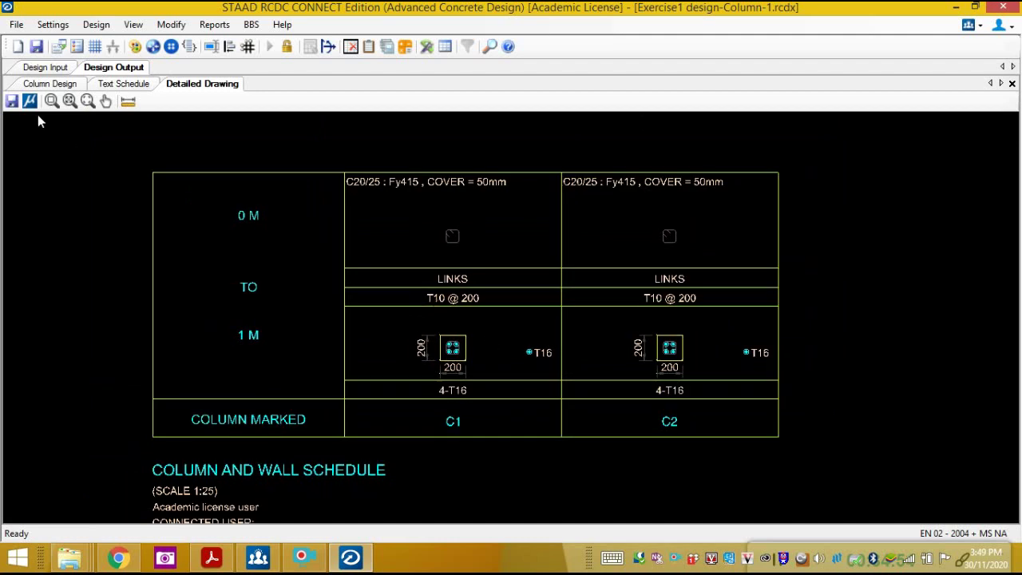
# Save the column detailed drawing as a DXF file named "Column Details" in the Column Output folder.
pyautogui.click(12, 101)
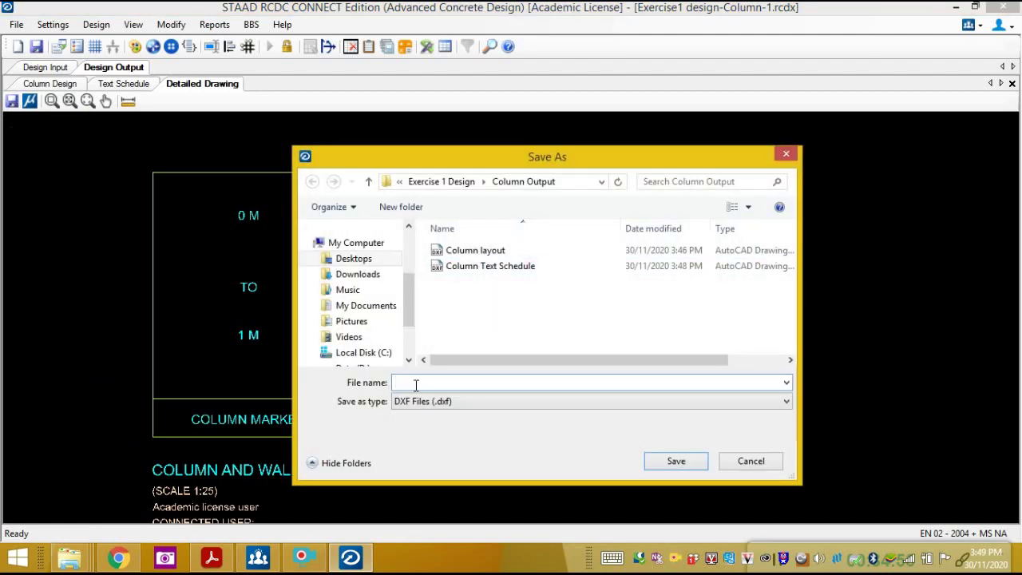
pyautogui.click(478, 251)
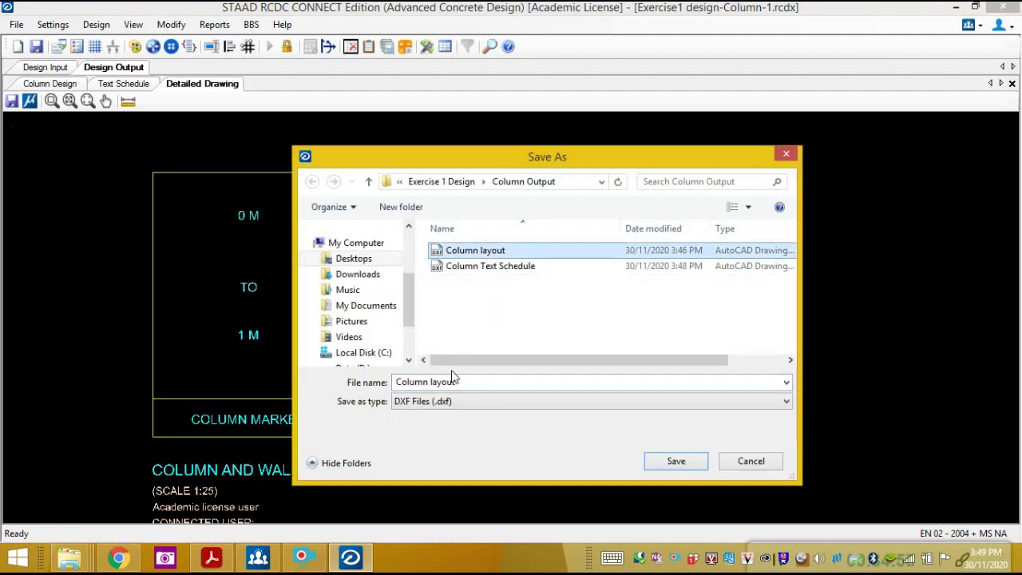
pyautogui.click(488, 382)
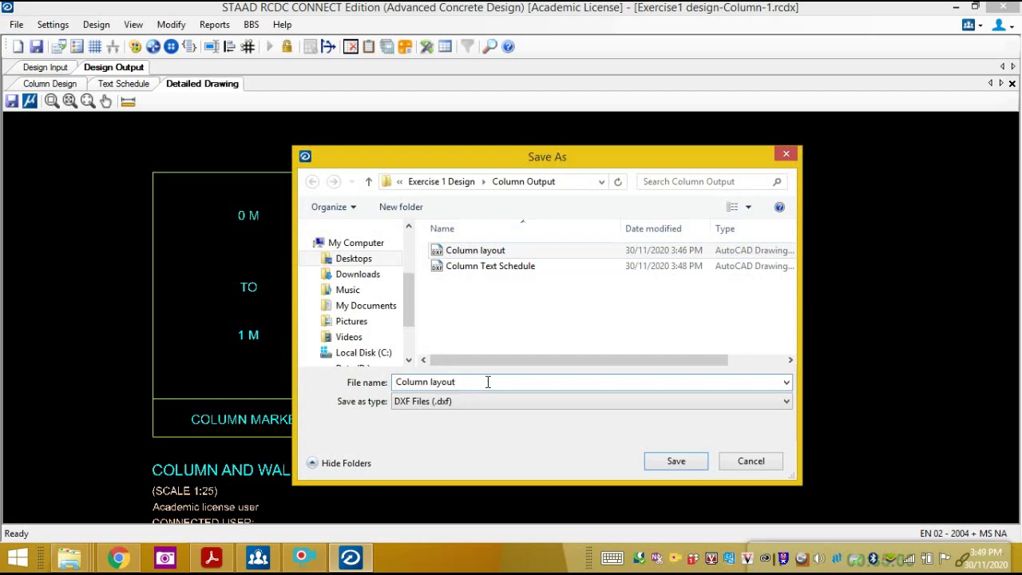
pyautogui.press('BackSpace')
pyautogui.press('BackSpace')
pyautogui.press('BackSpace')
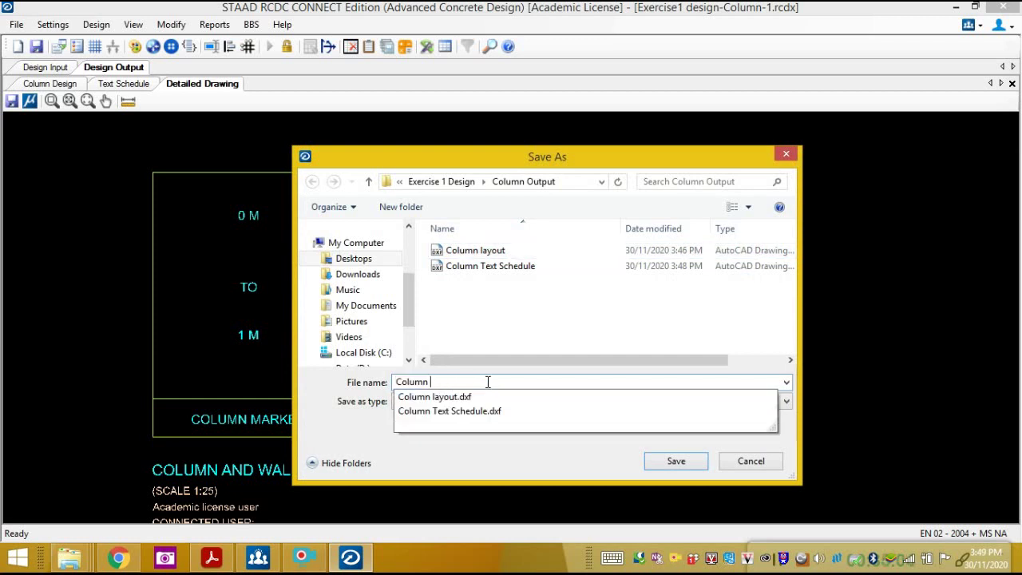
pyautogui.write('Details')
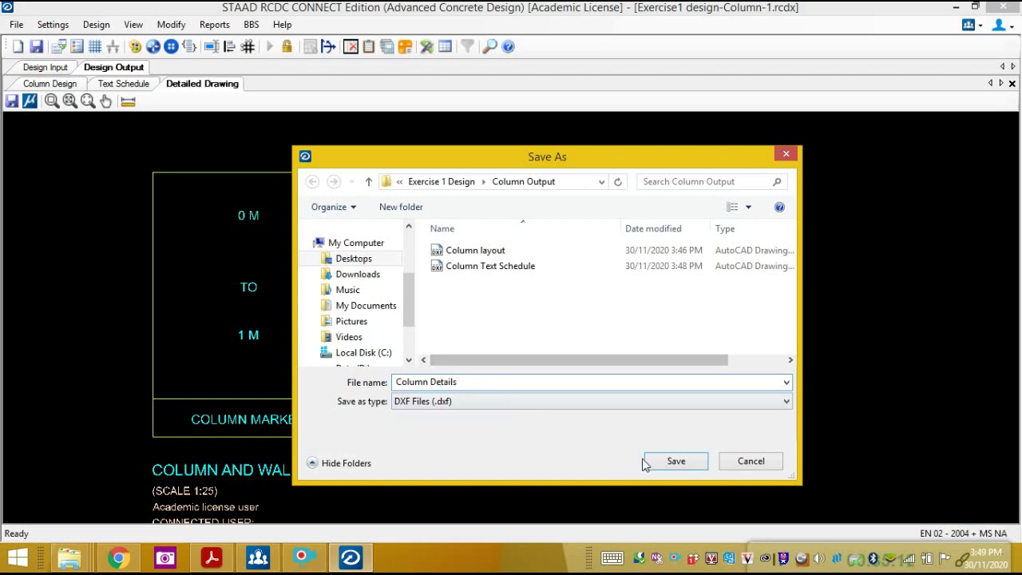
pyautogui.click(675, 460)
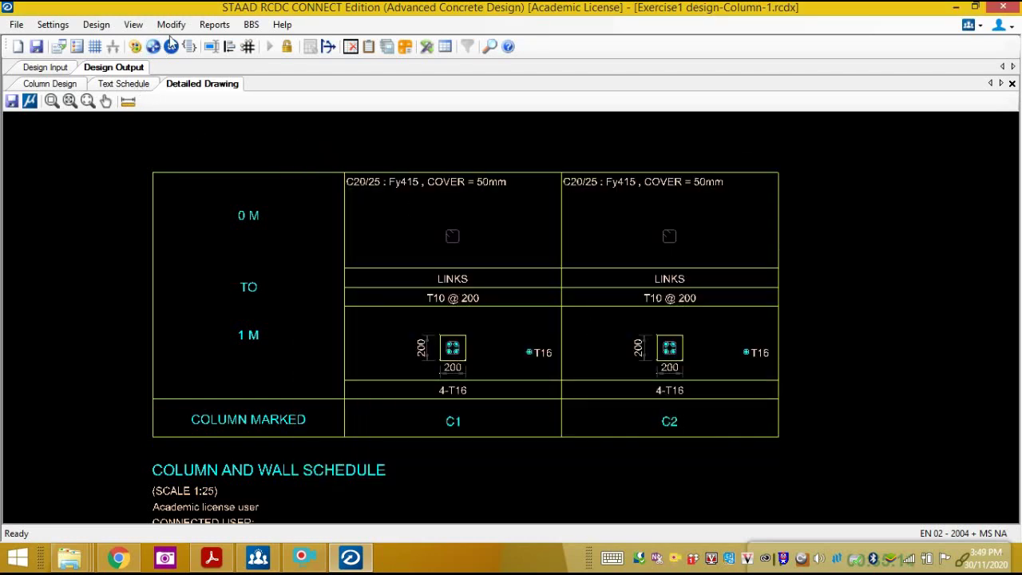
# Generate the elevation drawing for all columns, with start section number 1 and start bar number 1.
pyautogui.click(214, 24)
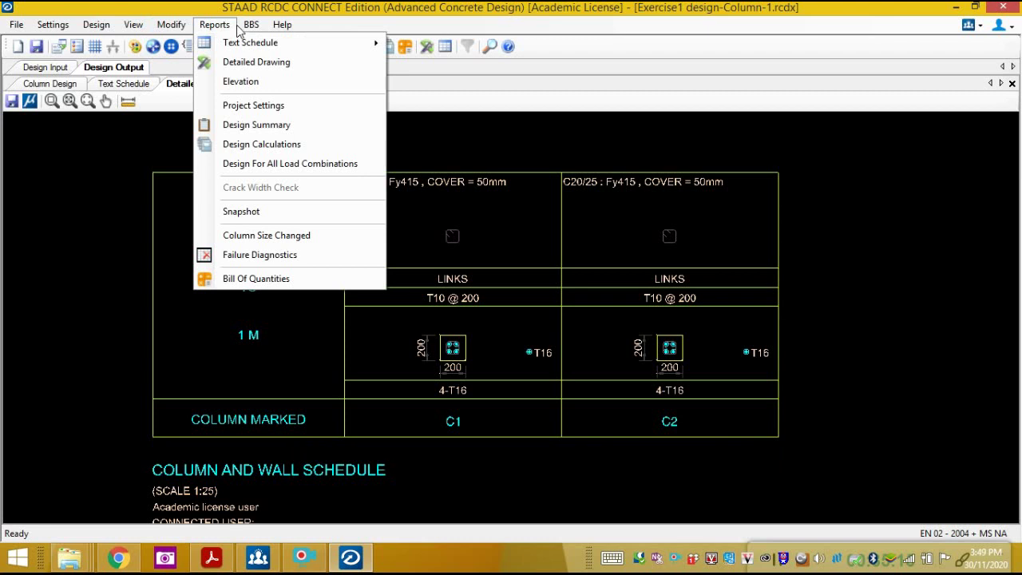
pyautogui.click(247, 83)
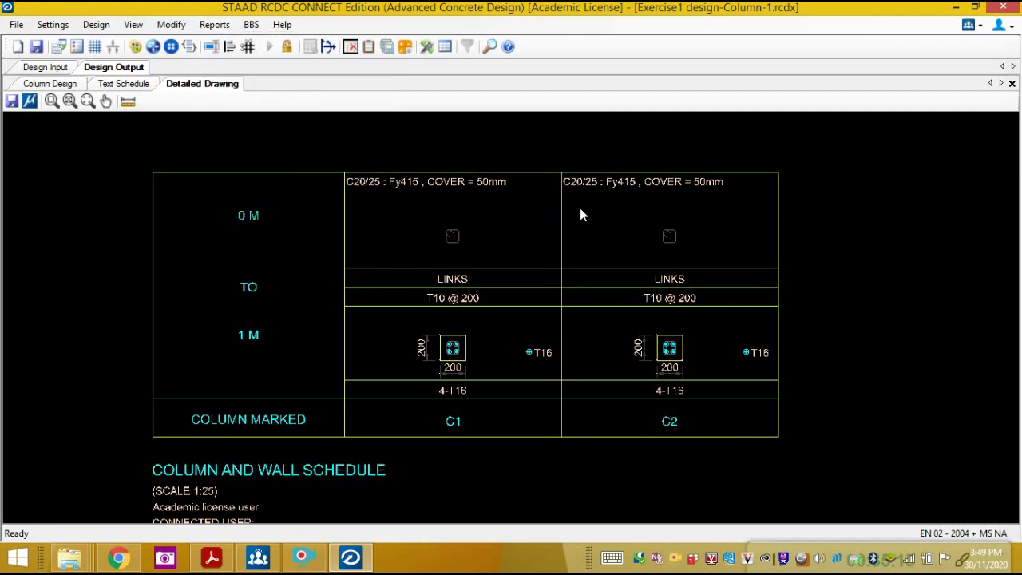
pyautogui.click(409, 106)
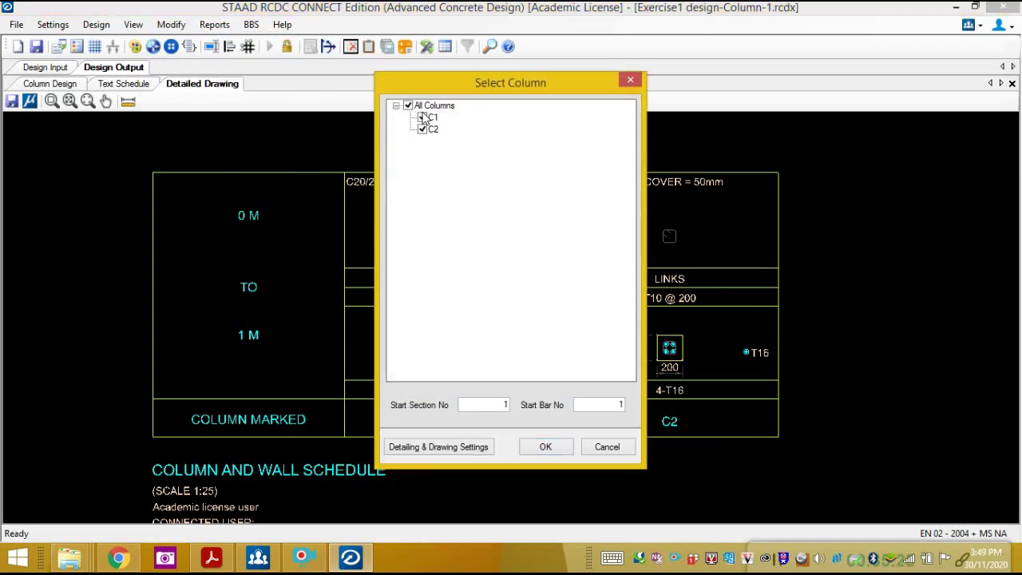
pyautogui.click(559, 452)
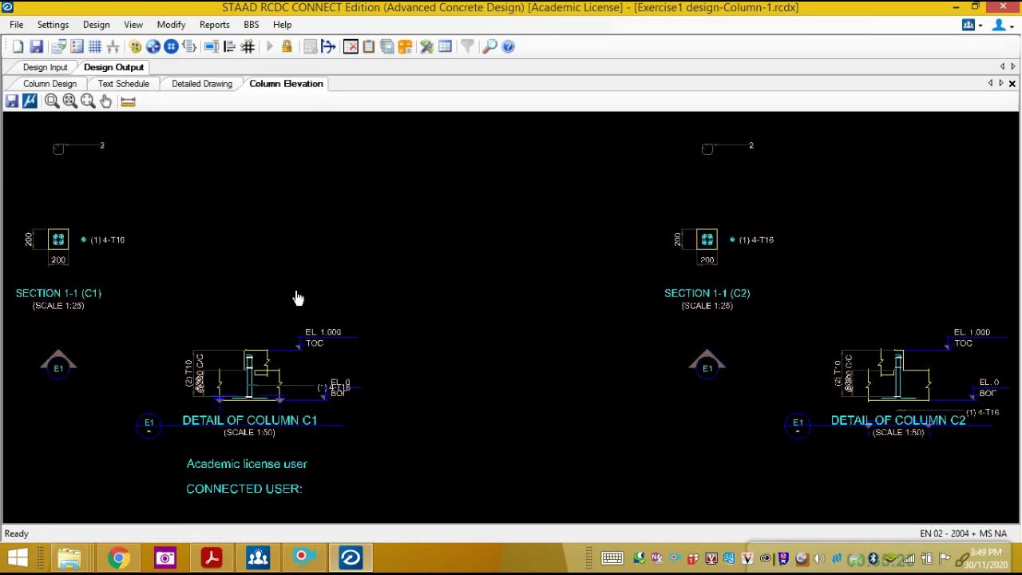
# Examine the reinforcement, levels and link spacing in the elevation detail of column C1.
pyautogui.scroll(3, 478, 253)
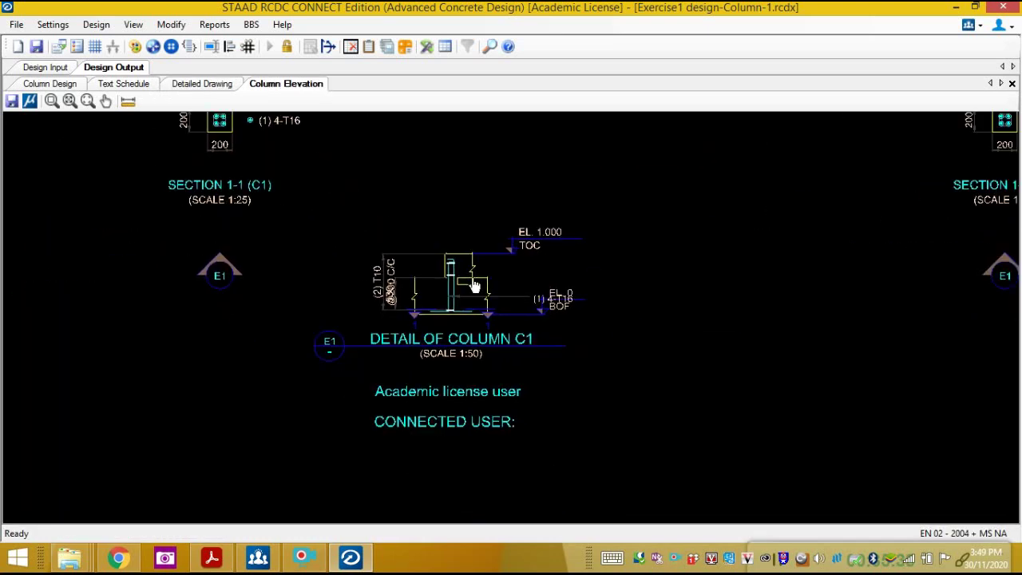
pyautogui.scroll(4, 445, 297)
pyautogui.scroll(-4, 471, 242)
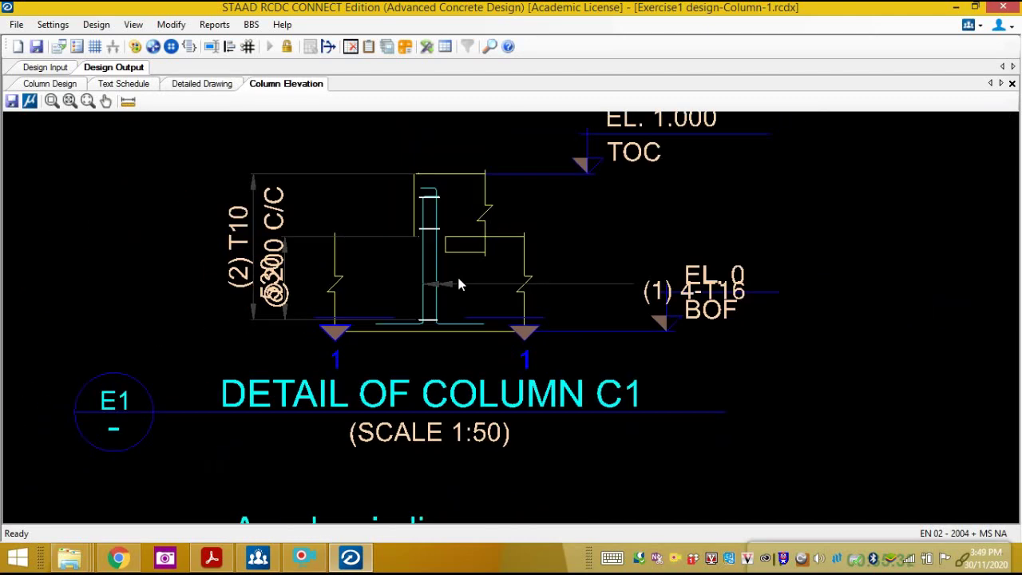
pyautogui.scroll(-3, 484, 285)
pyautogui.scroll(3, 464, 271)
pyautogui.scroll(-3, 484, 354)
pyautogui.moveTo(397, 258)
pyautogui.mouseDown(button='middle')
pyautogui.moveTo(429, 293)
pyautogui.moveTo(653, 266)
pyautogui.moveTo(662, 296)
pyautogui.moveTo(566, 456)
pyautogui.moveTo(411, 297)
pyautogui.mouseUp(button='middle')
pyautogui.scroll(2, 501, 389)
pyautogui.scroll(2, 483, 340)
pyautogui.scroll(-1, 489, 327)
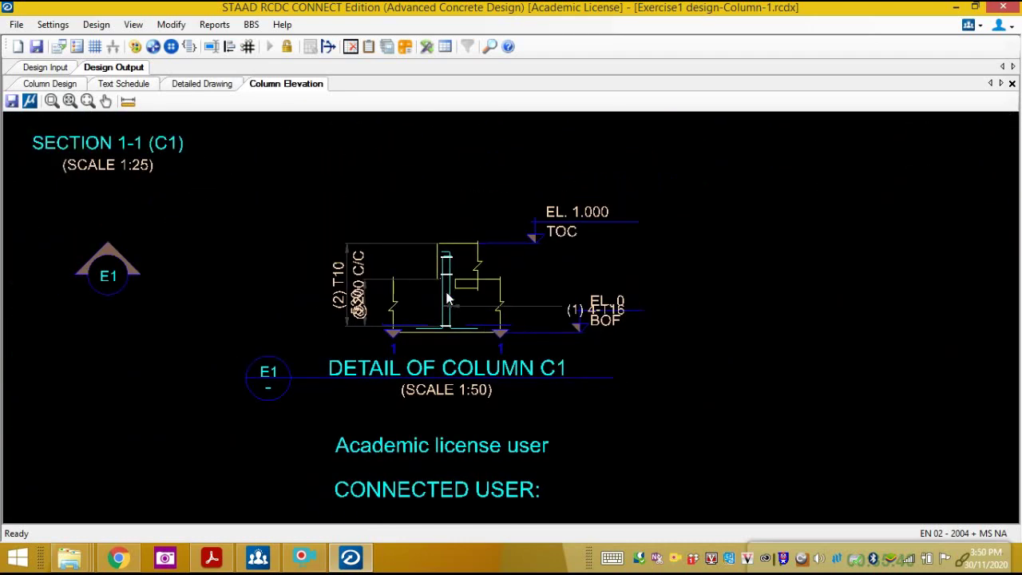
# Save the column elevation drawing as a DXF file named "Column Elevation" in the Column Output folder.
pyautogui.click(28, 102)
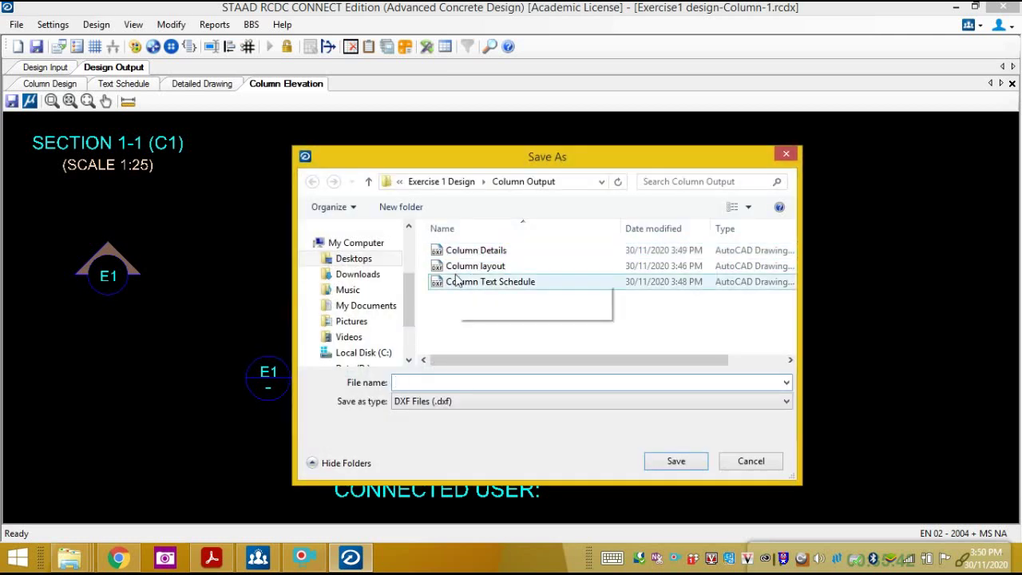
pyautogui.click(473, 266)
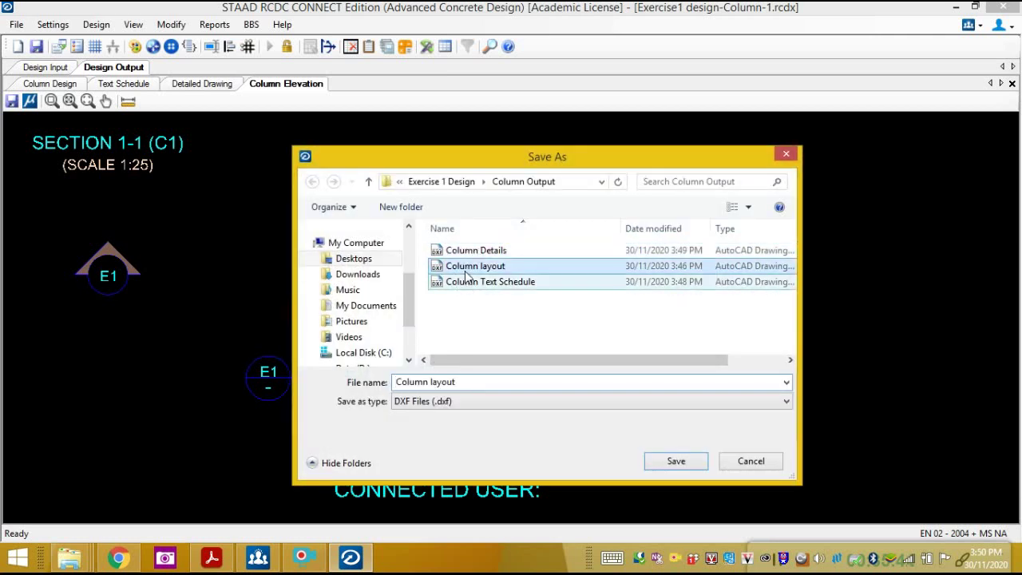
pyautogui.click(462, 384)
pyautogui.click(467, 383)
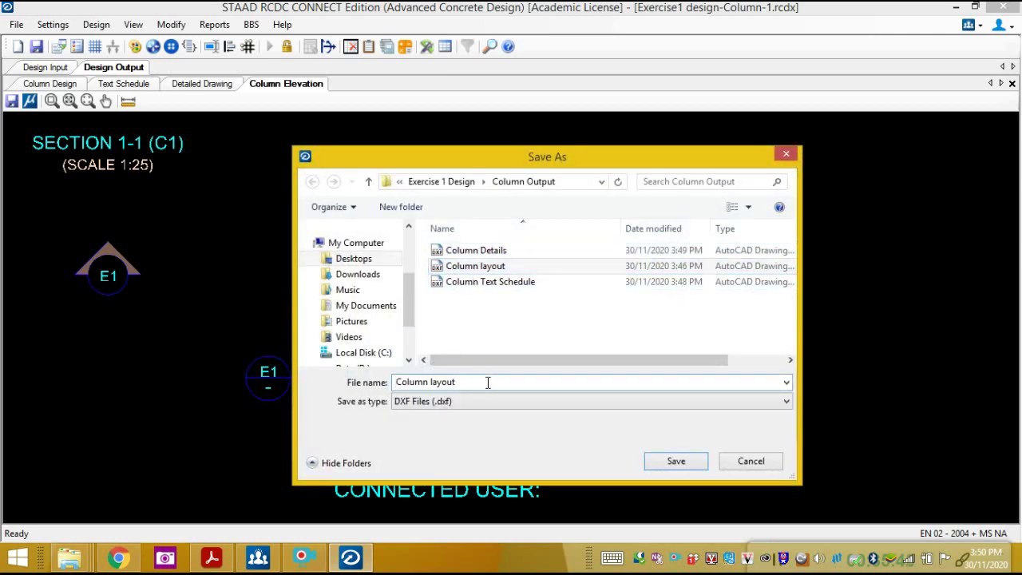
pyautogui.press('BackSpace')
pyautogui.press('BackSpace')
pyautogui.press('BackSpace')
pyautogui.write('Elevation')
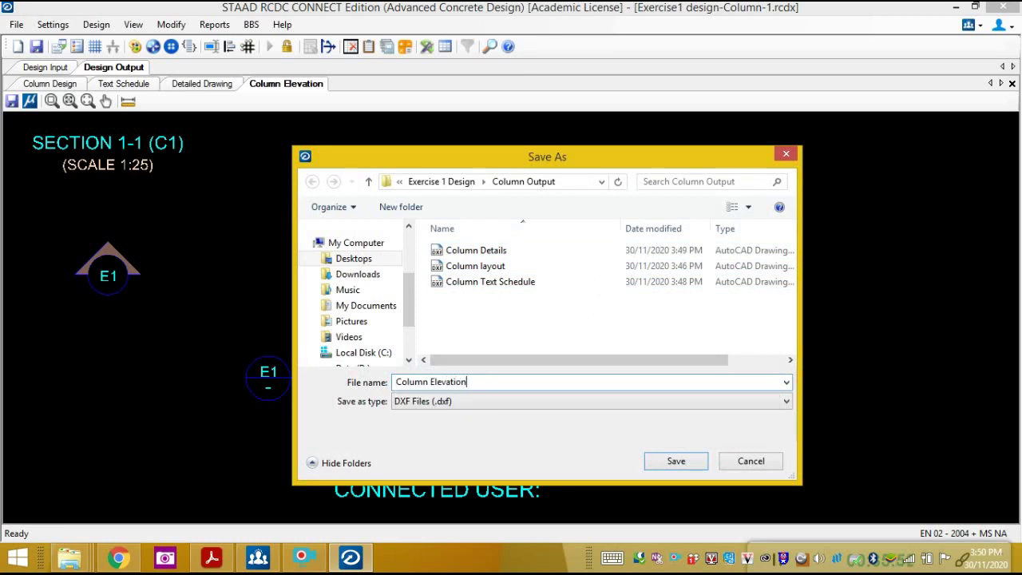
pyautogui.click(662, 468)
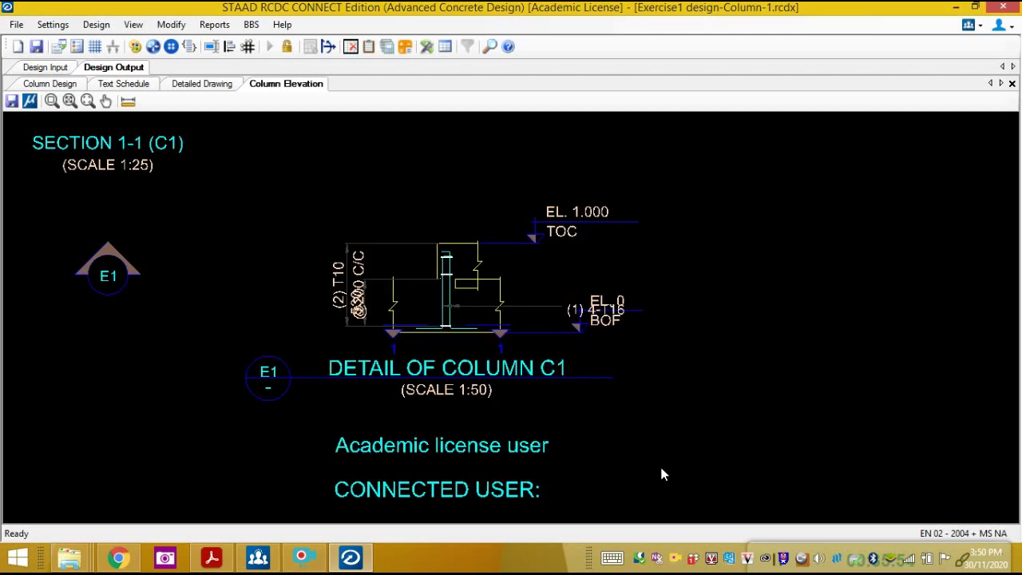
# Generate the Design For All Load Combinations report for all columns.
pyautogui.click(210, 27)
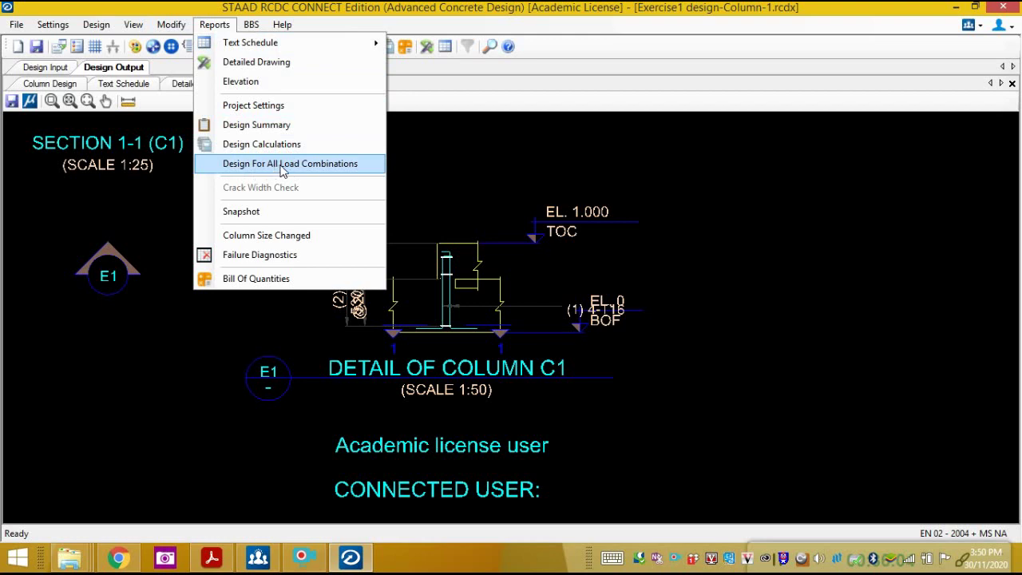
pyautogui.click(262, 167)
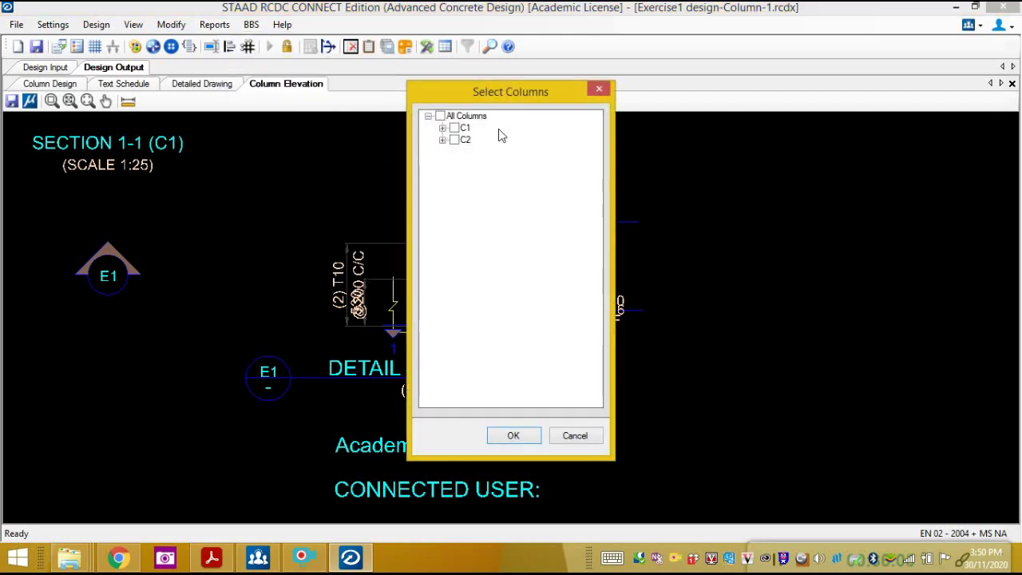
pyautogui.click(440, 116)
pyautogui.click(512, 436)
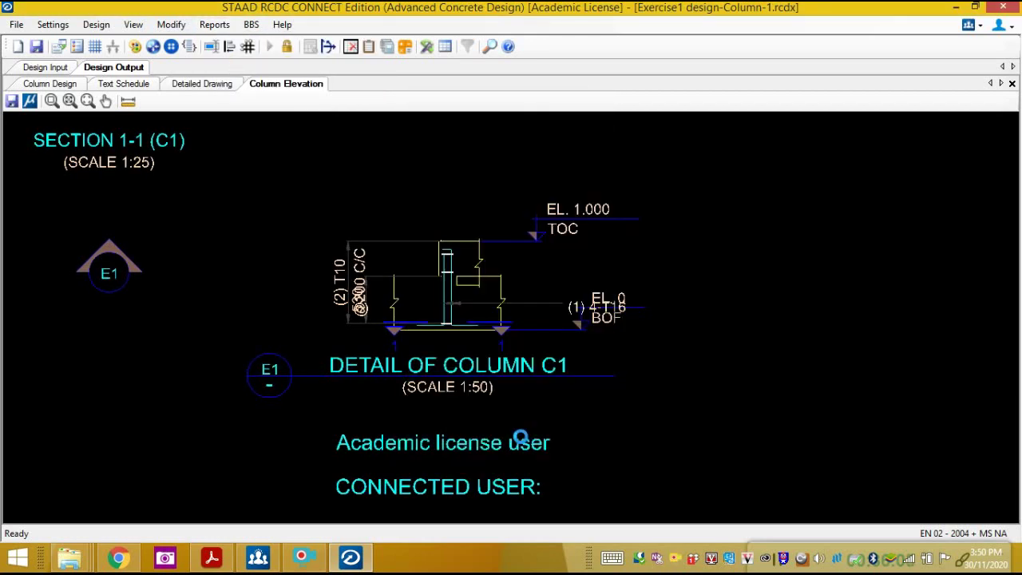
# Read through the load combination definition, section data and design tables of columns C1 and C2 in the report.
pyautogui.scroll(-3, 358, 273)
pyautogui.scroll(-5, 358, 272)
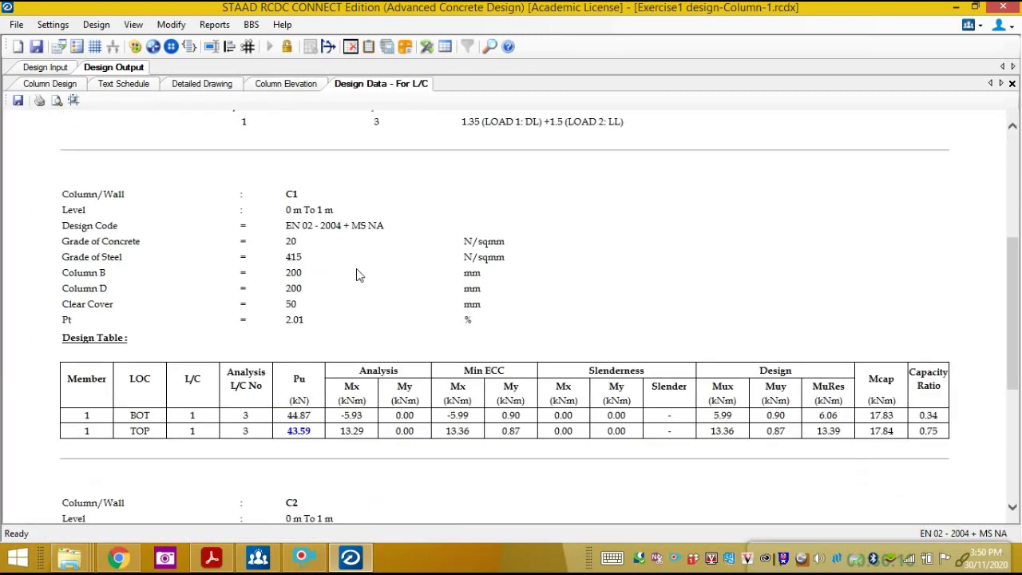
pyautogui.scroll(-1, 353, 279)
pyautogui.scroll(-4, 353, 281)
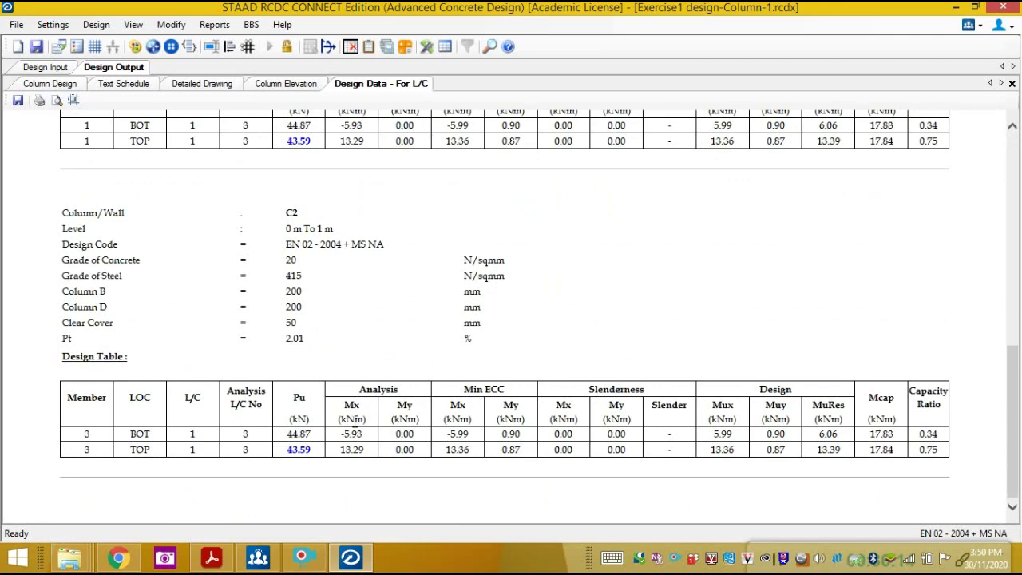
pyautogui.scroll(13, 278, 432)
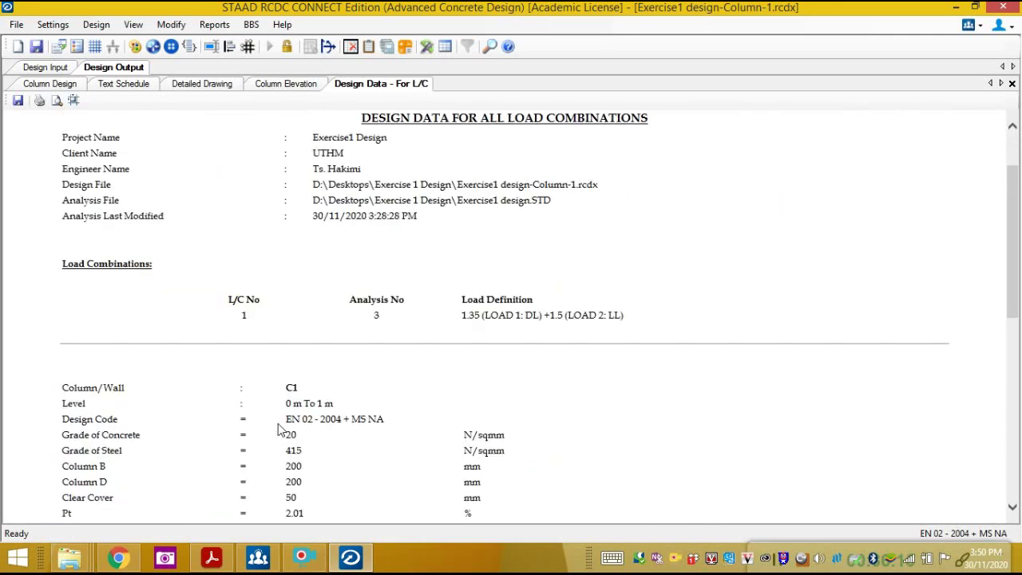
pyautogui.scroll(-4, 278, 432)
pyautogui.scroll(-3, 279, 432)
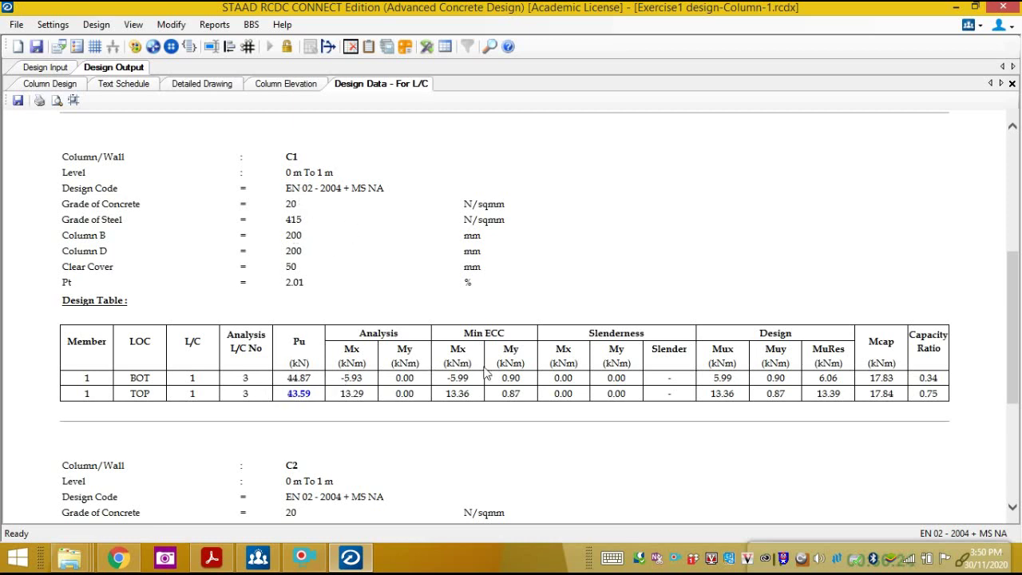
pyautogui.scroll(-3, 311, 314)
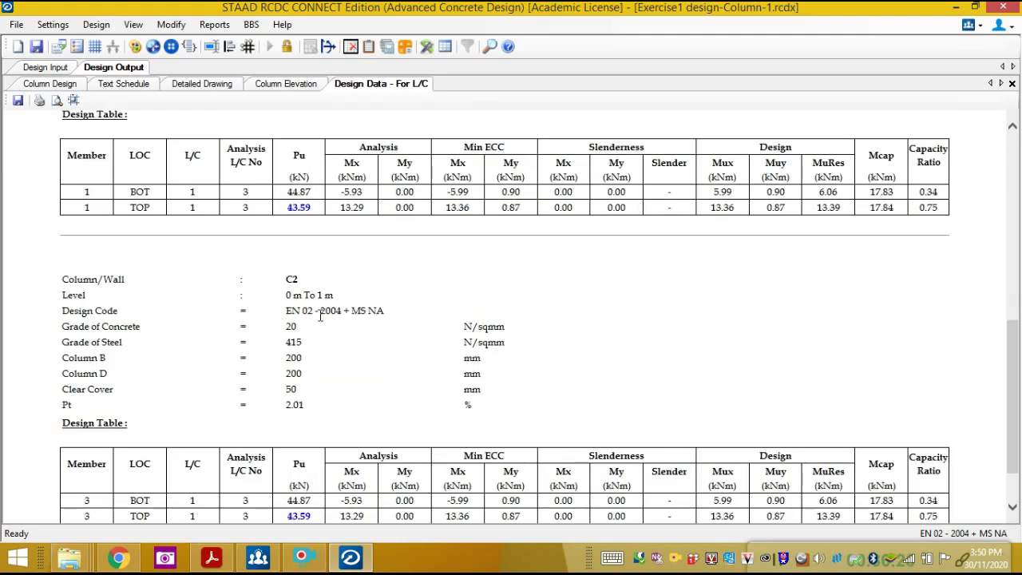
pyautogui.scroll(7, 399, 348)
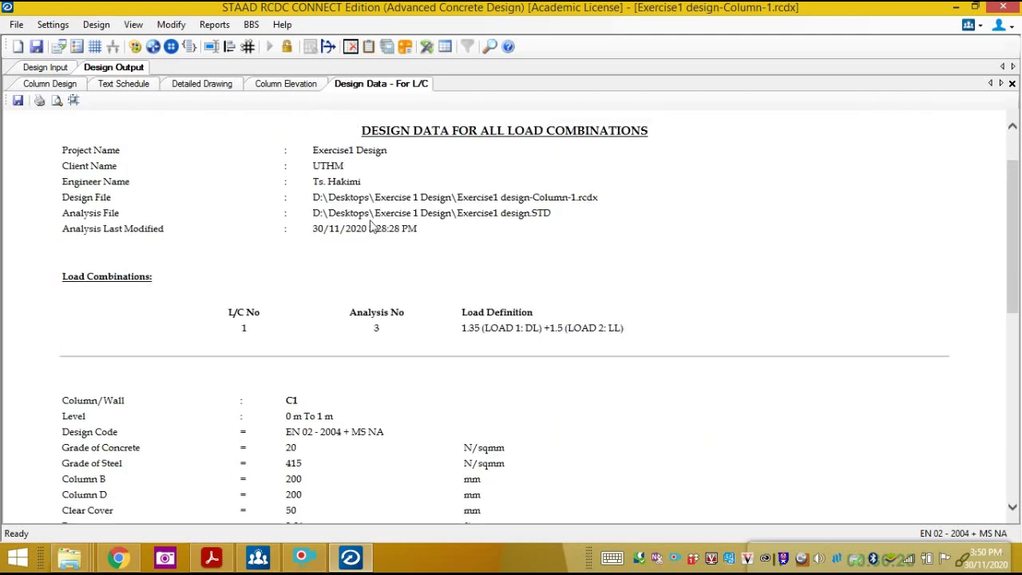
# Review the main and shear bar prefixes and suffixes in the Rebar Tag Manager and accept the existing tags.
pyautogui.click(219, 28)
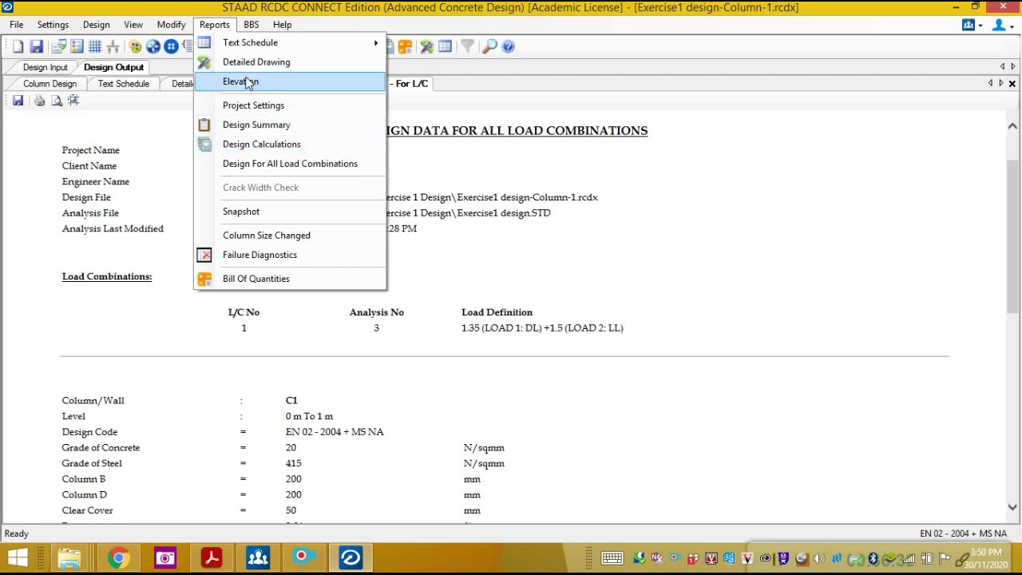
pyautogui.moveTo(245, 30)
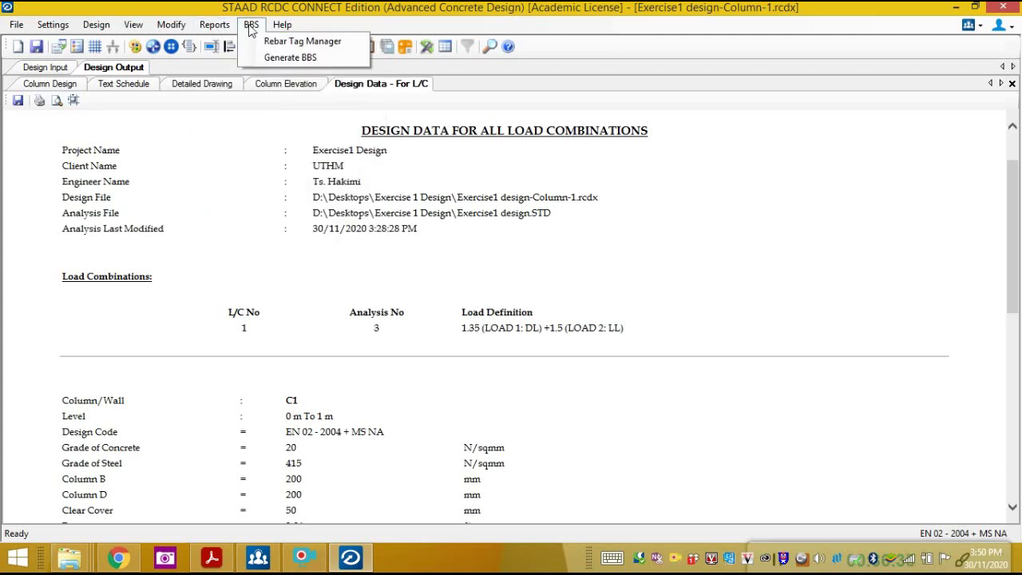
pyautogui.click(251, 25)
pyautogui.click(280, 43)
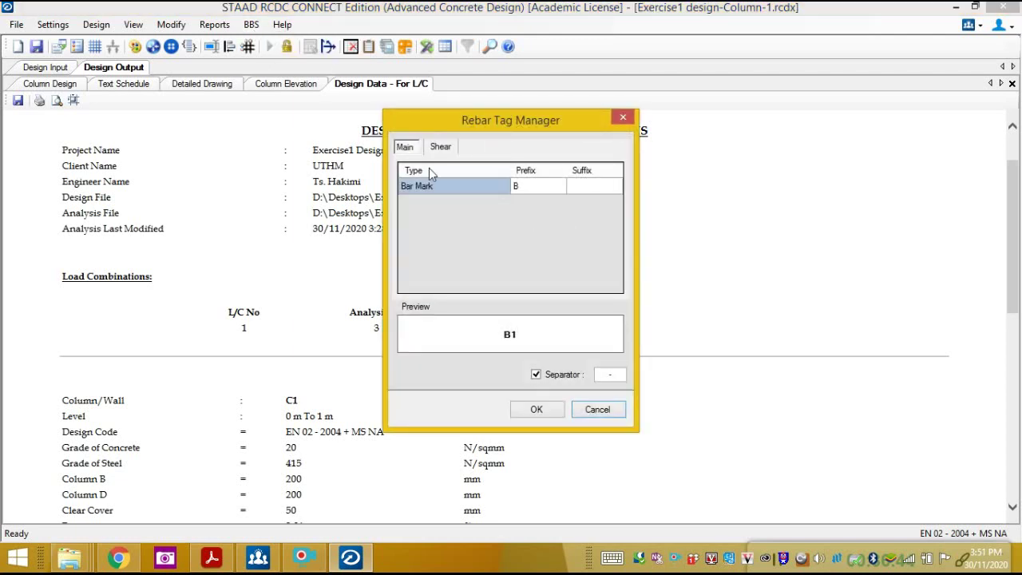
pyautogui.click(539, 187)
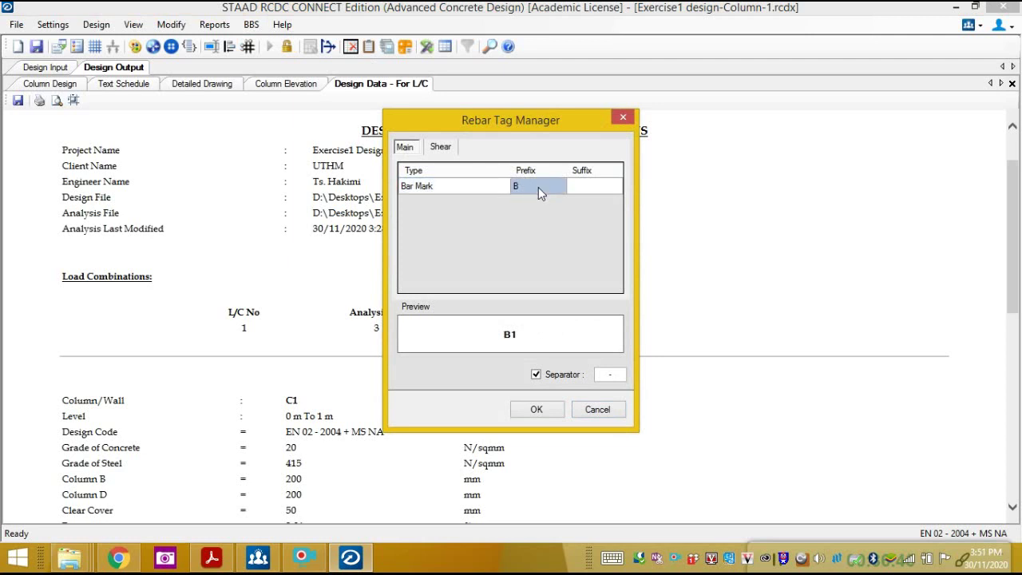
pyautogui.click(571, 185)
pyautogui.click(441, 148)
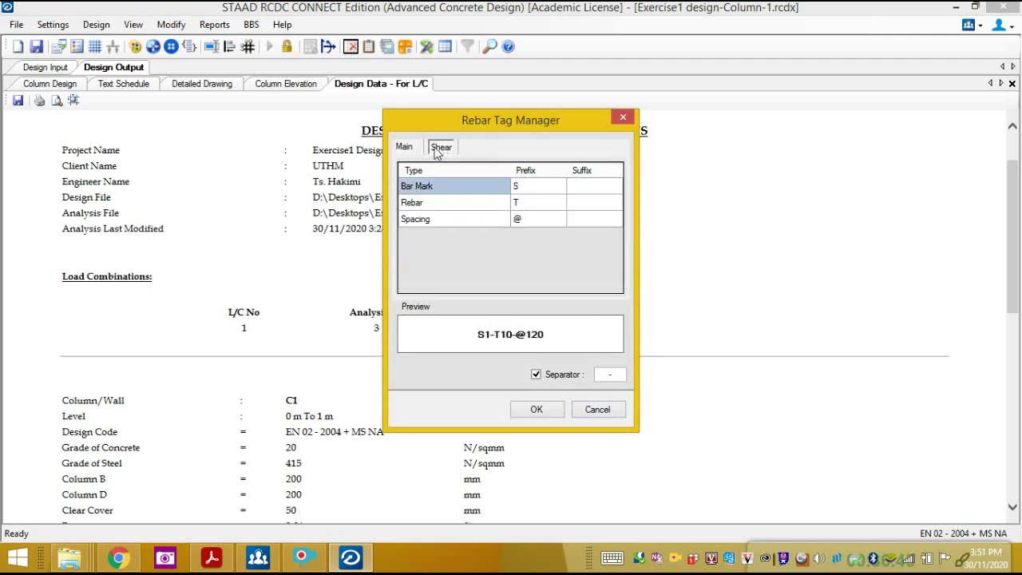
pyautogui.click(412, 151)
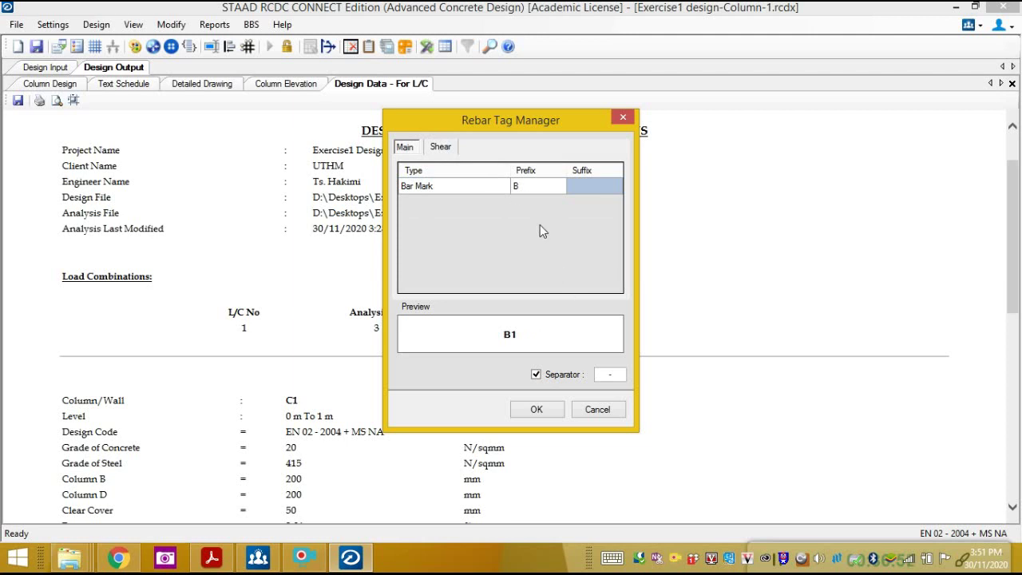
pyautogui.click(441, 147)
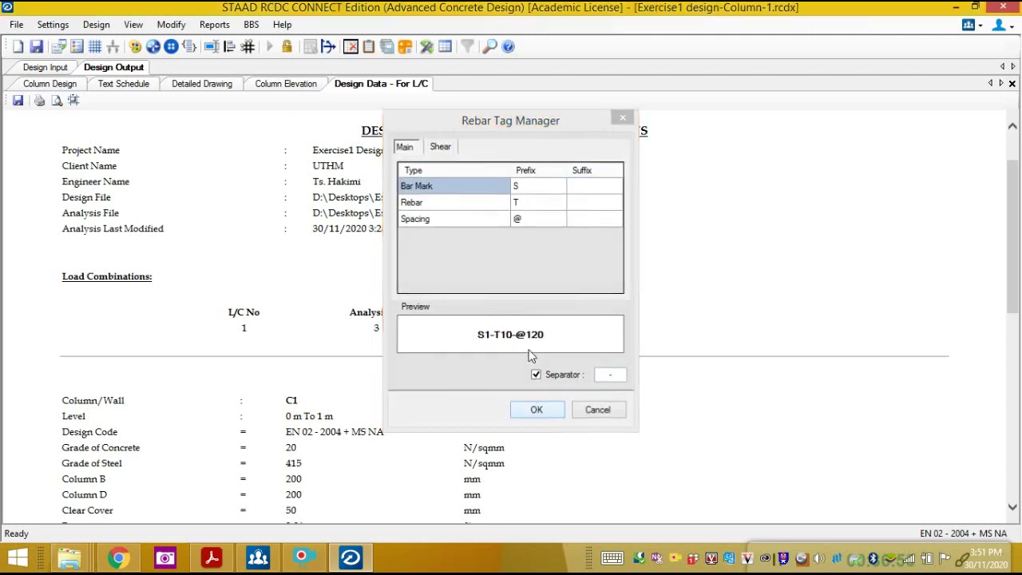
pyautogui.click(536, 410)
# Generate the bar bending schedule drawing to screen for all columns.
pyautogui.click(251, 25)
pyautogui.moveTo(282, 24)
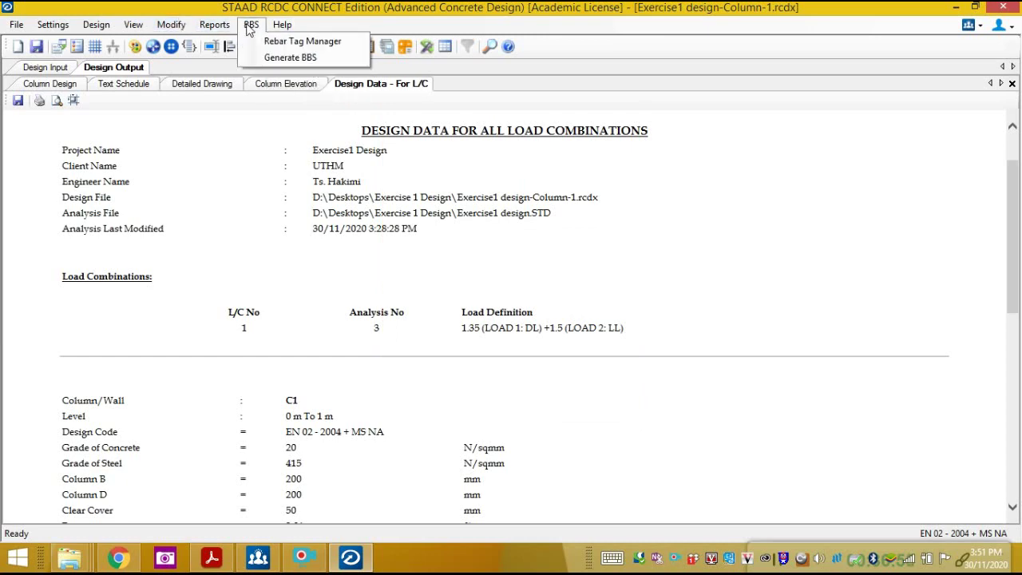
pyautogui.click(288, 57)
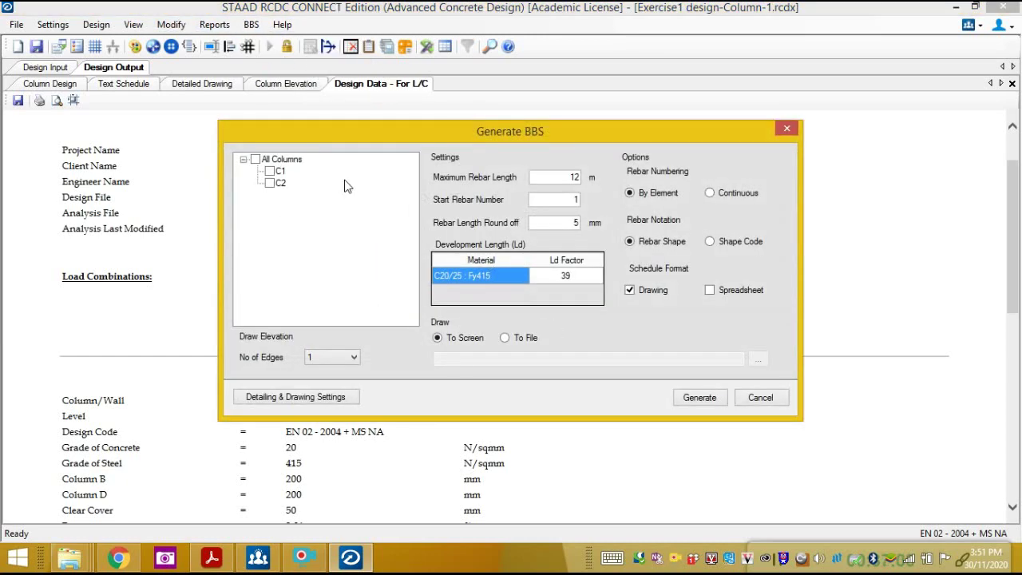
pyautogui.click(255, 160)
pyautogui.click(699, 399)
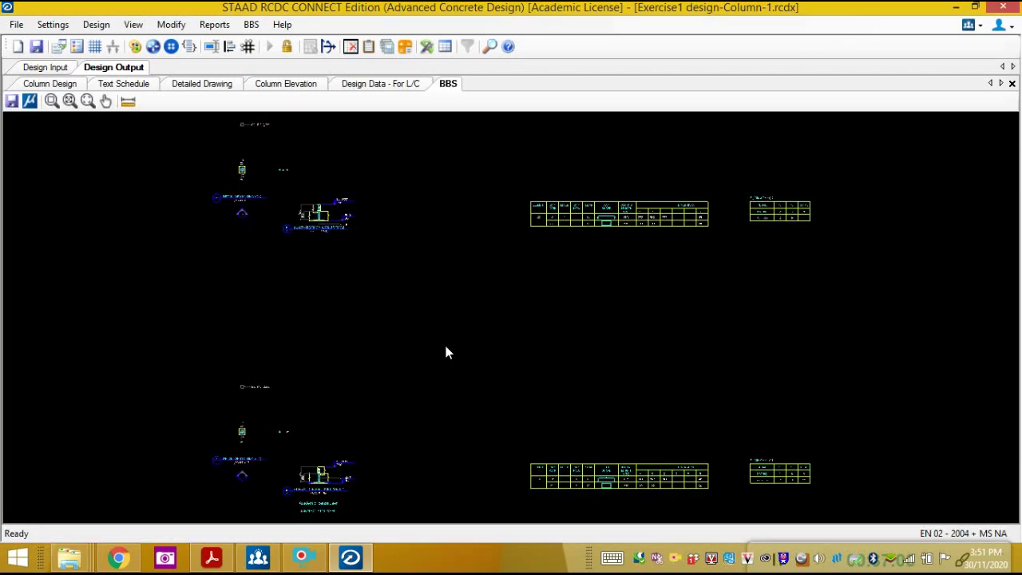
# Examine column C2's detail, elevation and bar schedule table in the bar bending schedule drawing.
pyautogui.scroll(6, 469, 302)
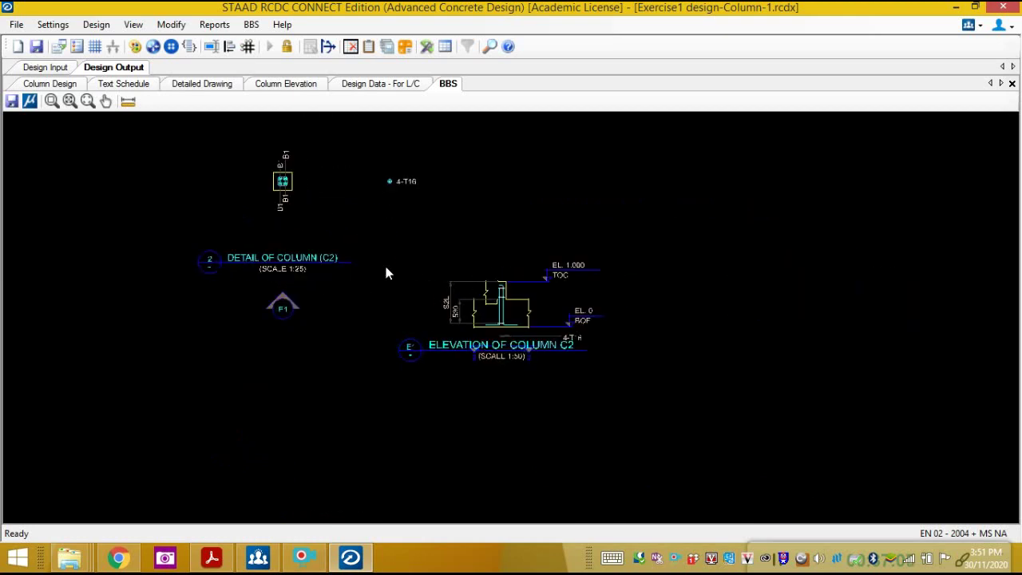
pyautogui.moveTo(433, 223)
pyautogui.mouseDown(button='middle')
pyautogui.moveTo(417, 334)
pyautogui.moveTo(357, 257)
pyautogui.mouseUp(button='middle')
pyautogui.scroll(-1, 415, 327)
pyautogui.moveTo(499, 393); pyautogui.dragTo(390, 319, button='middle')
pyautogui.scroll(-2, 849, 354)
pyautogui.moveTo(849, 354); pyautogui.dragTo(262, 350, button='middle')
pyautogui.scroll(2, 240, 339)
pyautogui.scroll(1, 298, 297)
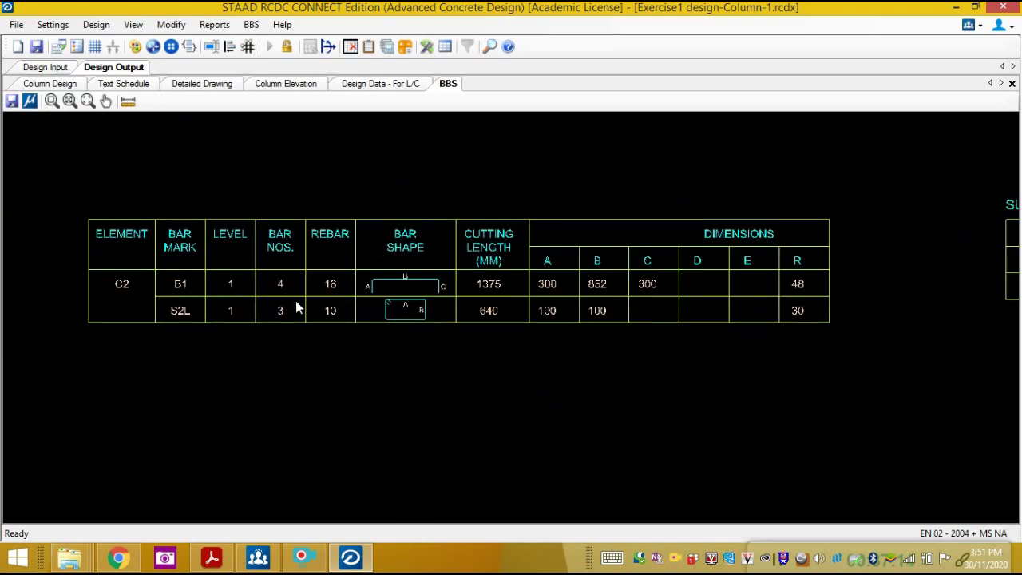
# Save the bar bending schedule as a DXF file named "Column BBS" in the Column Output folder.
pyautogui.click(12, 101)
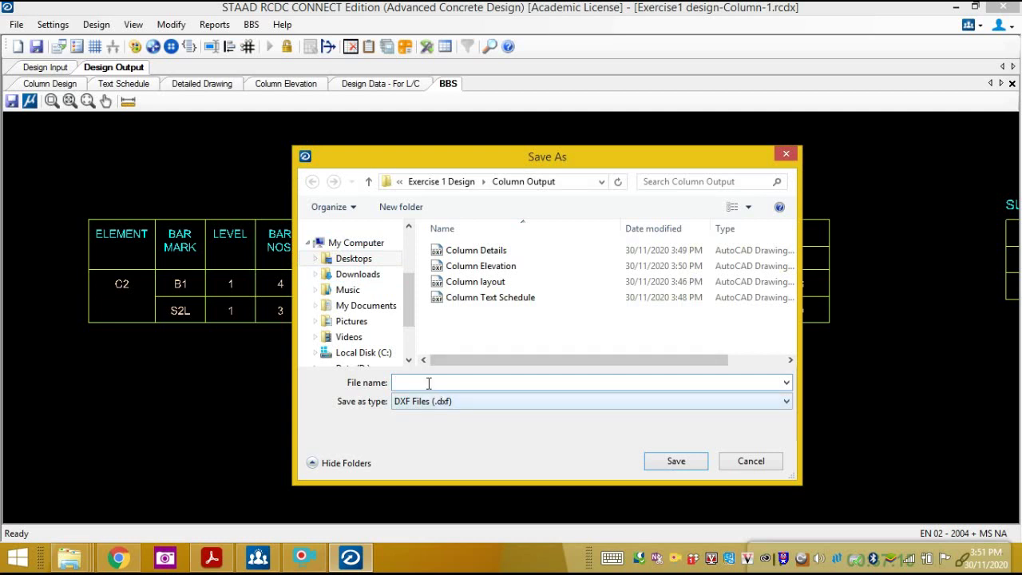
pyautogui.click(475, 281)
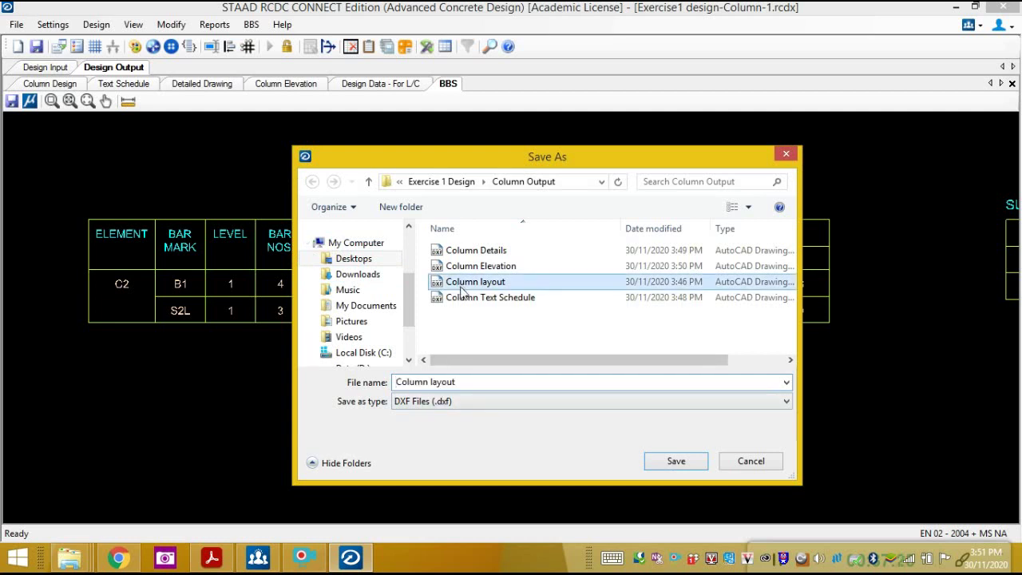
pyautogui.doubleClick(470, 383)
pyautogui.write('BBS')
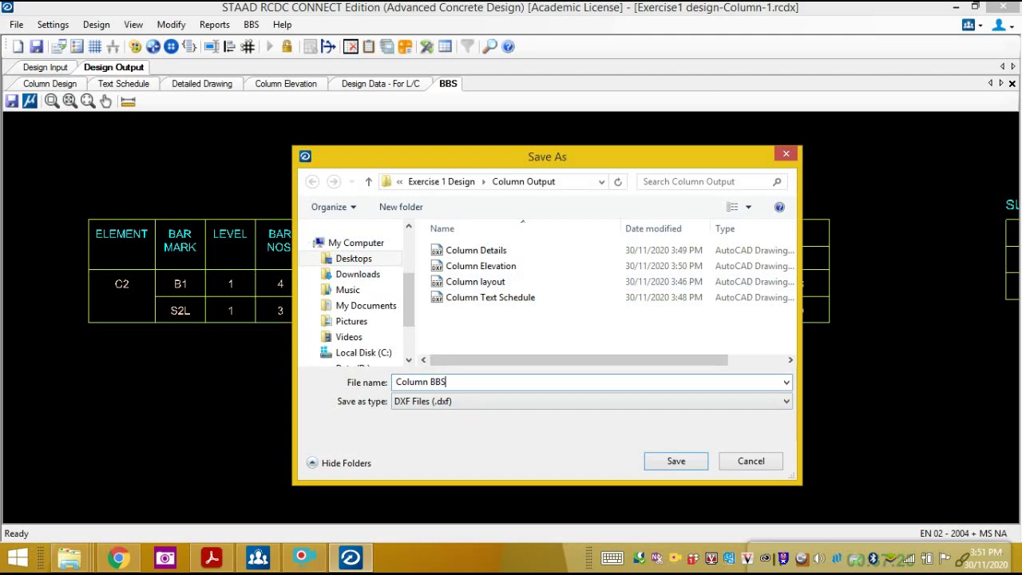
pyautogui.click(679, 463)
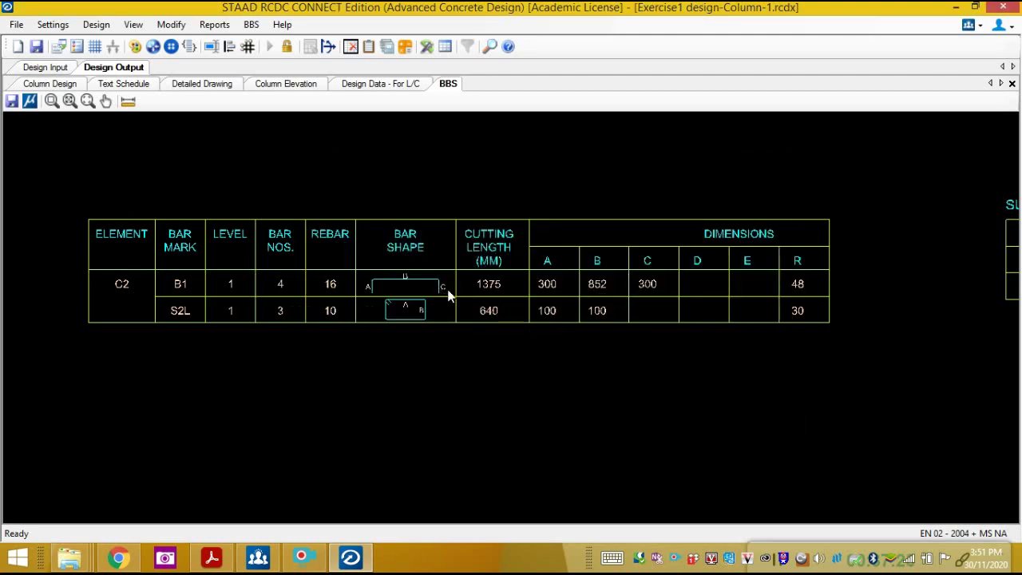
# Inspect the detail of column C2 and its elevation with the bar labels once more.
pyautogui.scroll(-3, 397, 306)
pyautogui.scroll(-2, 439, 317)
pyautogui.scroll(2, 320, 260)
pyautogui.scroll(-4, 324, 258)
pyautogui.moveTo(199, 270); pyautogui.dragTo(388, 319, button='middle')
pyautogui.scroll(5, 338, 304)
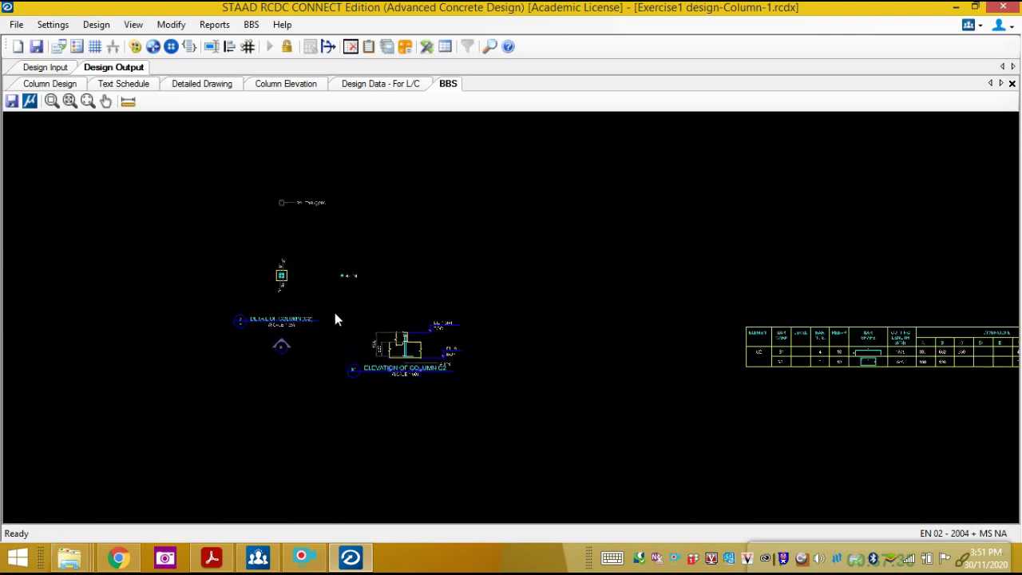
pyautogui.scroll(2, 258, 324)
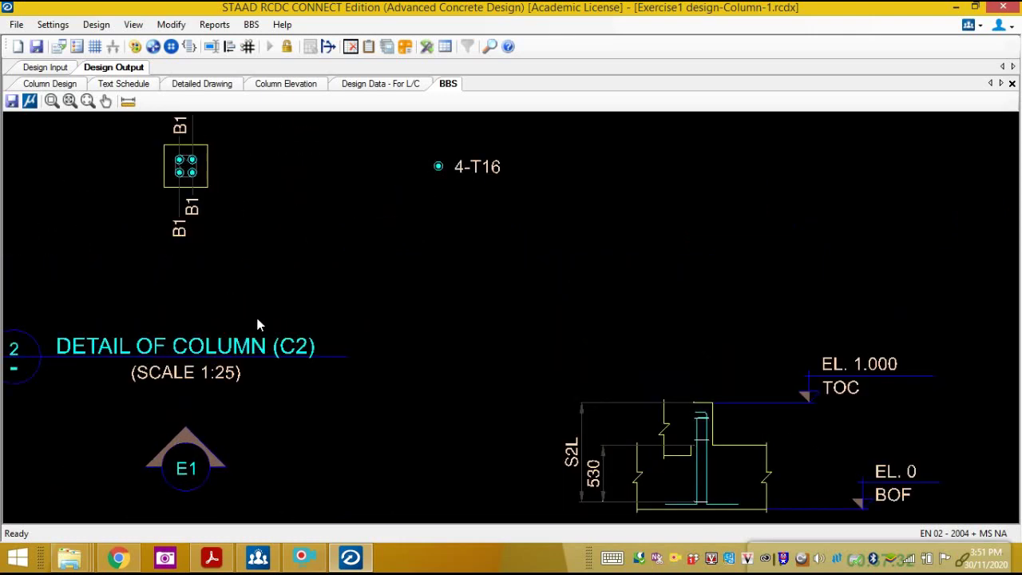
pyautogui.scroll(-3, 216, 363)
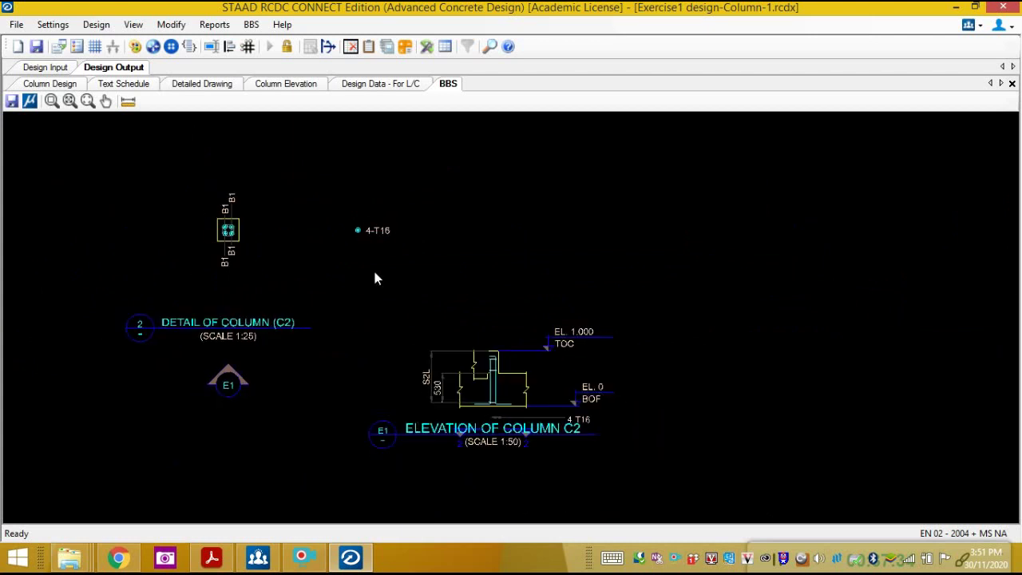
# Start a new project and save the changes to the current column project.
pyautogui.click(16, 25)
pyautogui.click(40, 42)
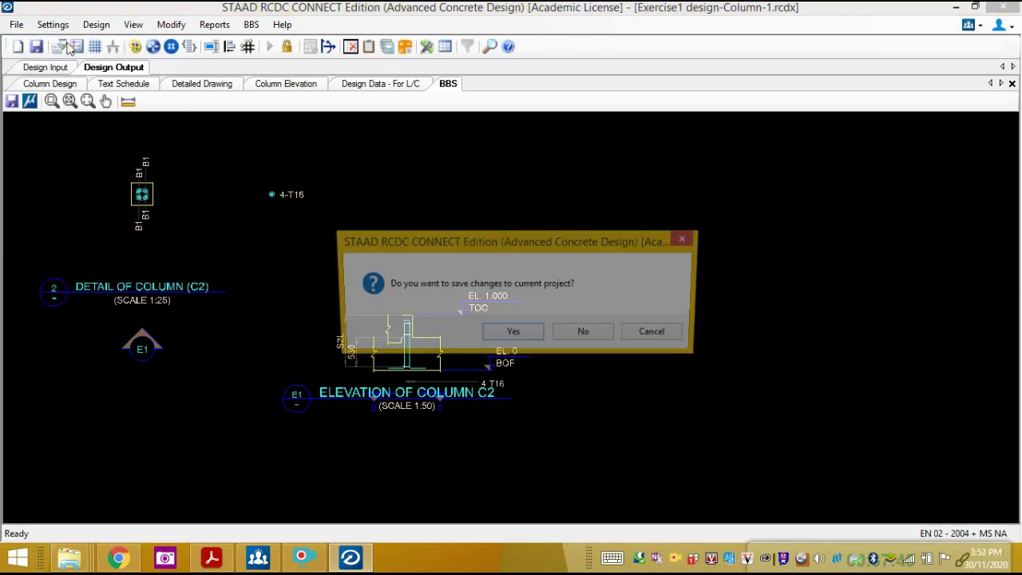
pyautogui.click(511, 342)
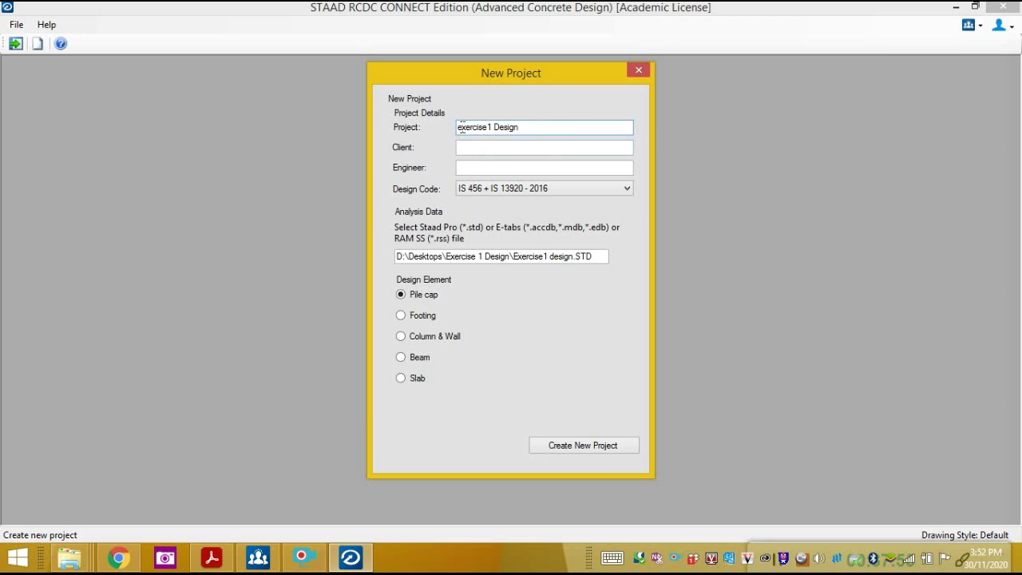
# Name the new project "Exercise1 Design", set the client to UTHM and enter the engineer's name.
pyautogui.press('Delete')
pyautogui.write('E')
pyautogui.click(490, 153)
pyautogui.write('UTHM')
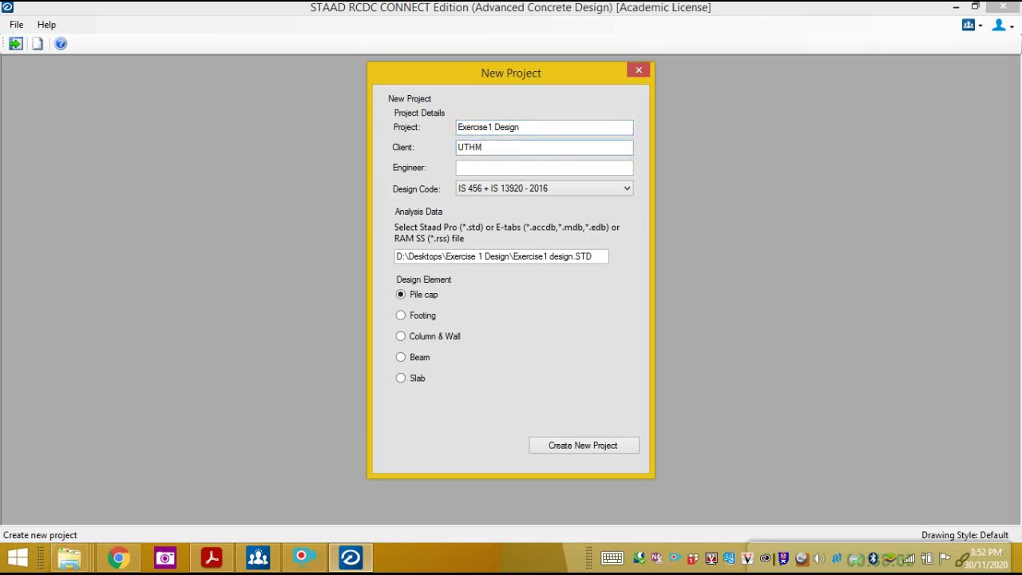
pyautogui.rightClick(477, 167)
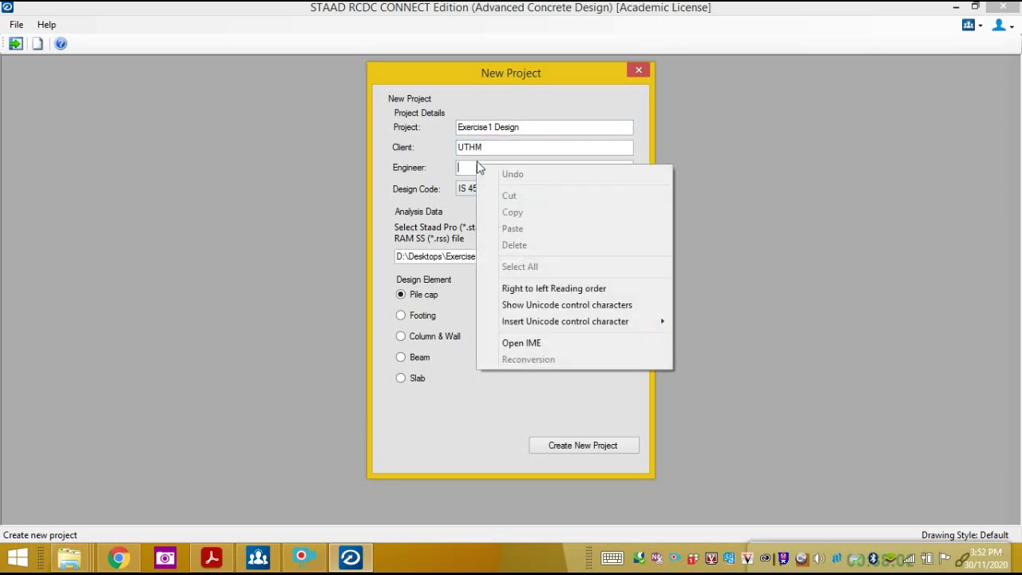
pyautogui.click(470, 169)
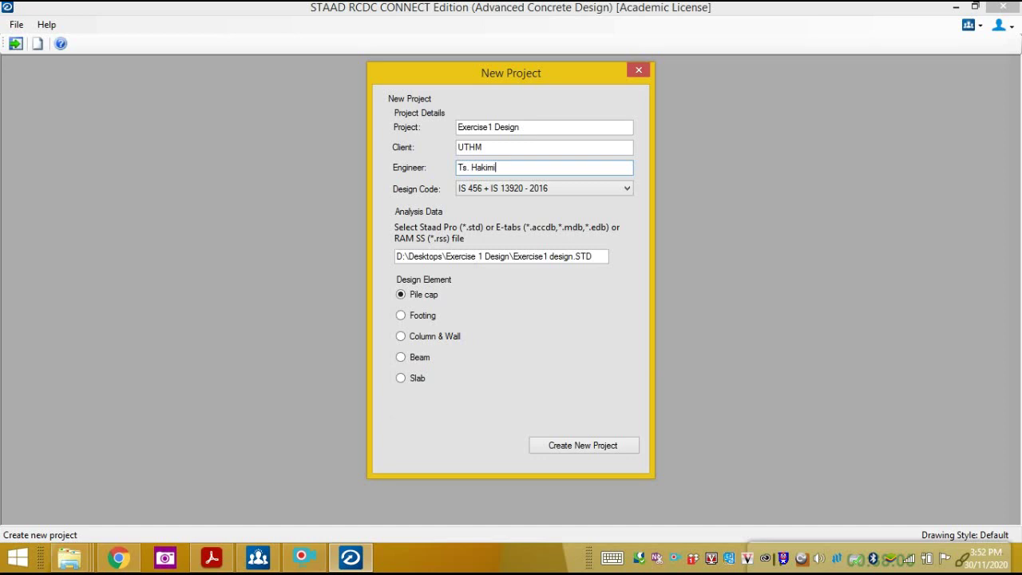
# Create the Footing design project with design code EN 02 - 2004 + MS NA, without assigning a CONNECT project but keeping the Assign Dialog enabled.
pyautogui.click(537, 189)
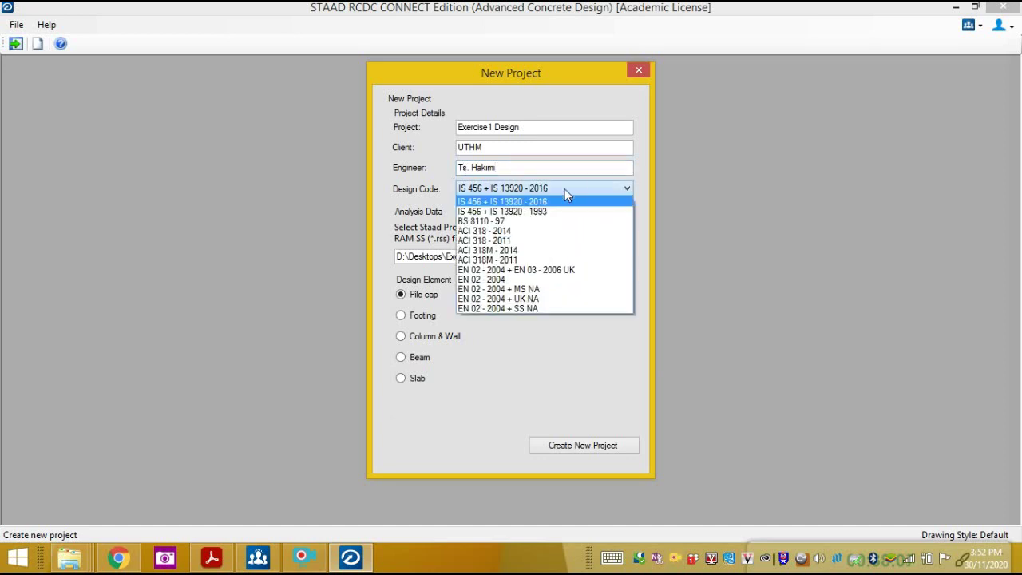
pyautogui.click(519, 289)
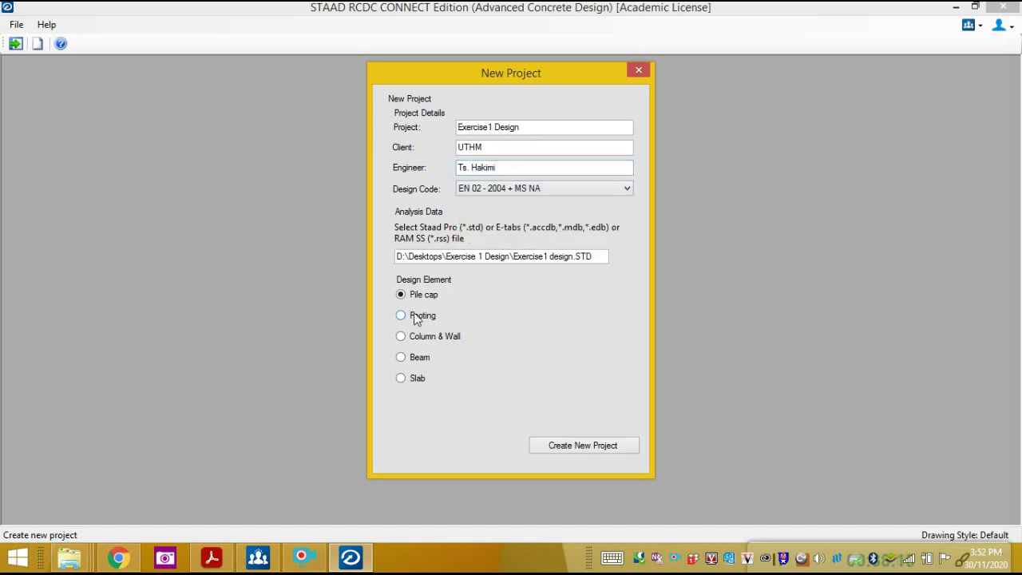
pyautogui.click(587, 447)
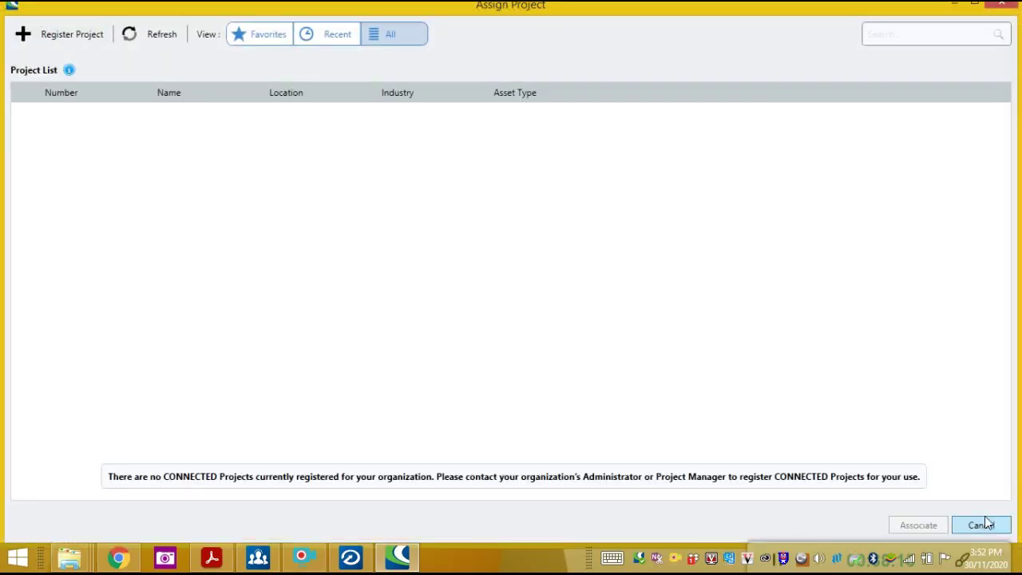
pyautogui.click(990, 531)
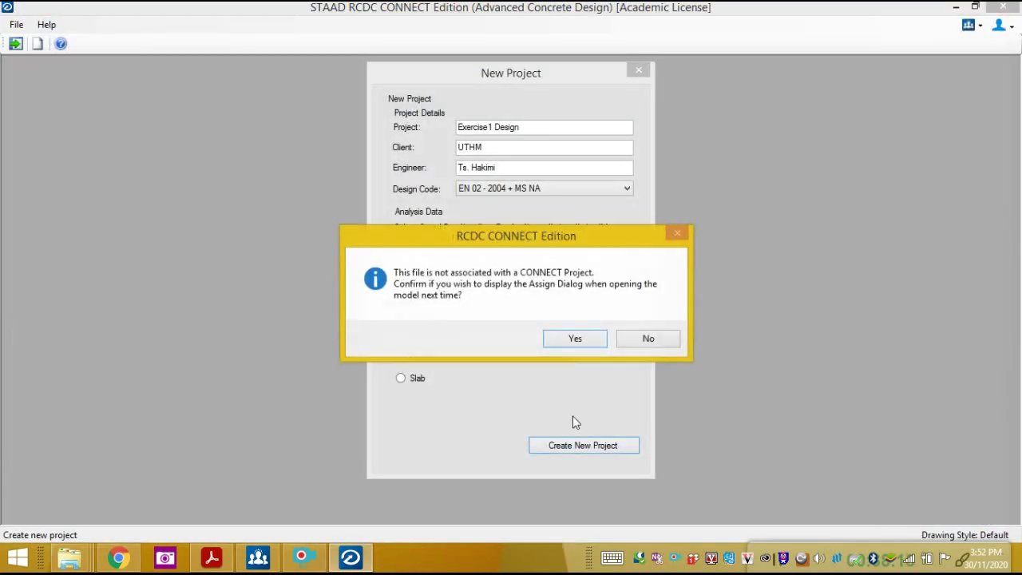
pyautogui.click(575, 343)
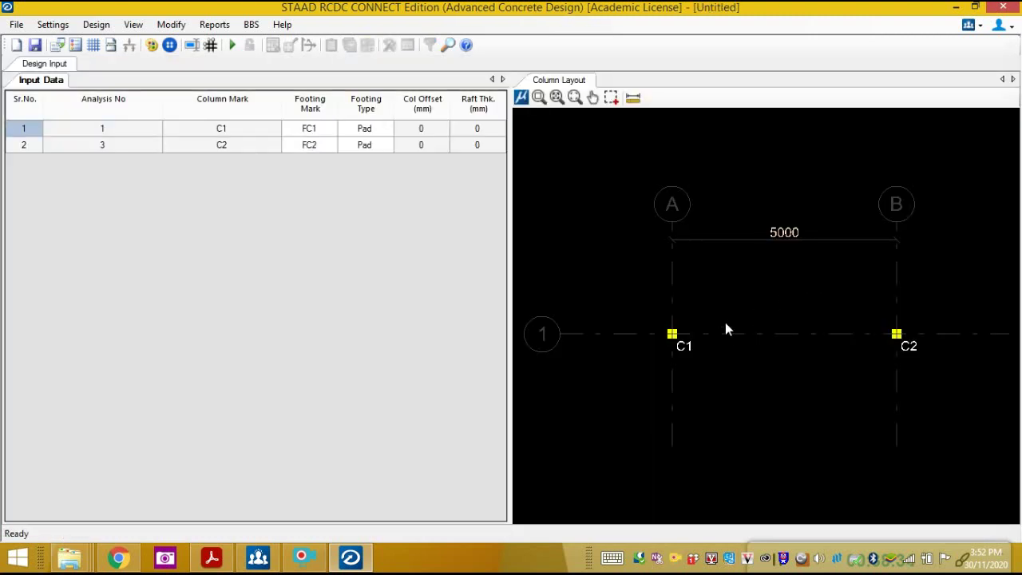
# Locate columns C1 and C2 on the layout from the footing input data table.
pyautogui.click(233, 130)
pyautogui.click(235, 143)
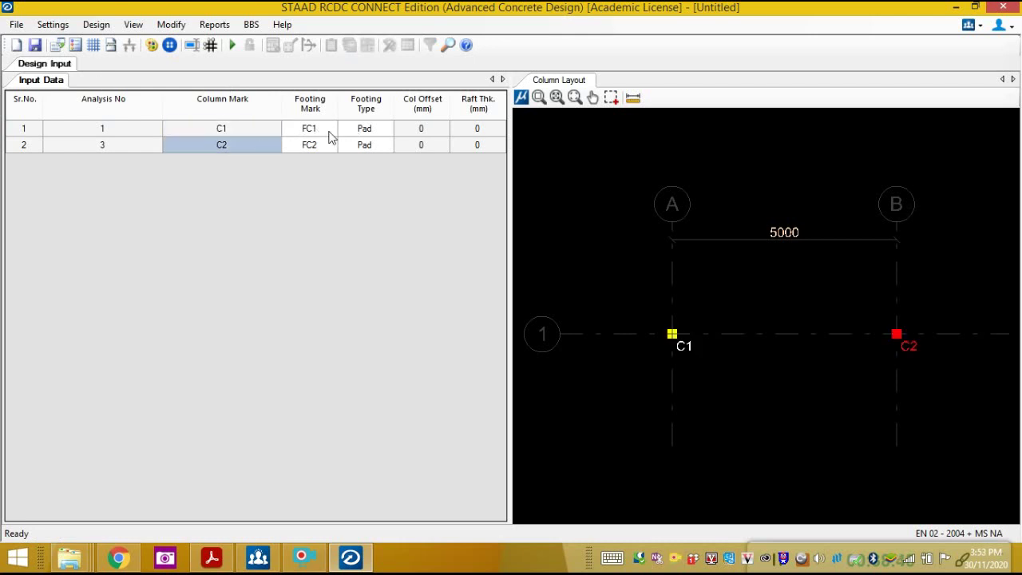
# In General Settings, set the footing concrete grade to C25/30 and steel grade to Fy460, keeping the soil type Medium.
pyautogui.click(53, 24)
pyautogui.click(65, 41)
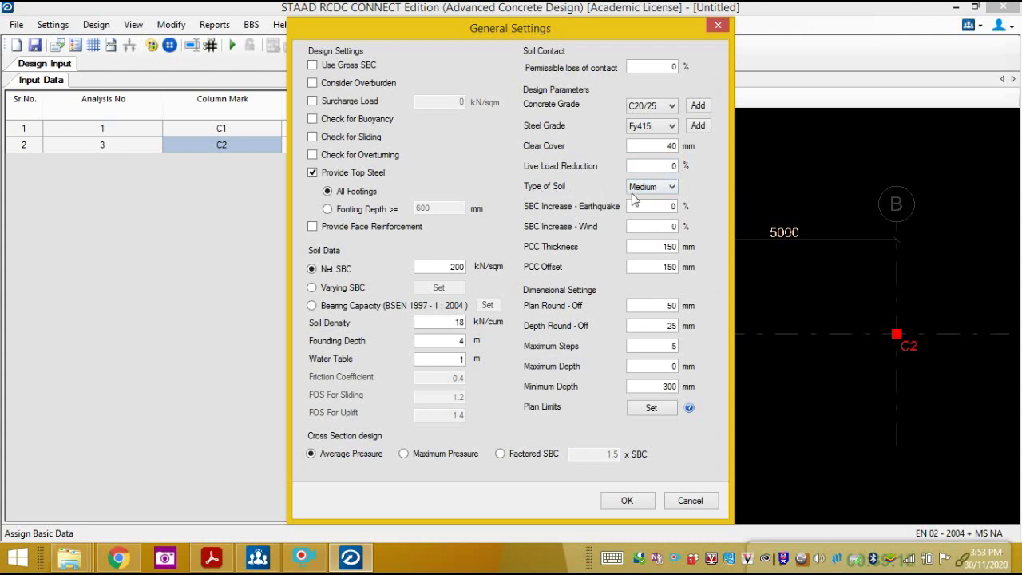
pyautogui.click(663, 192)
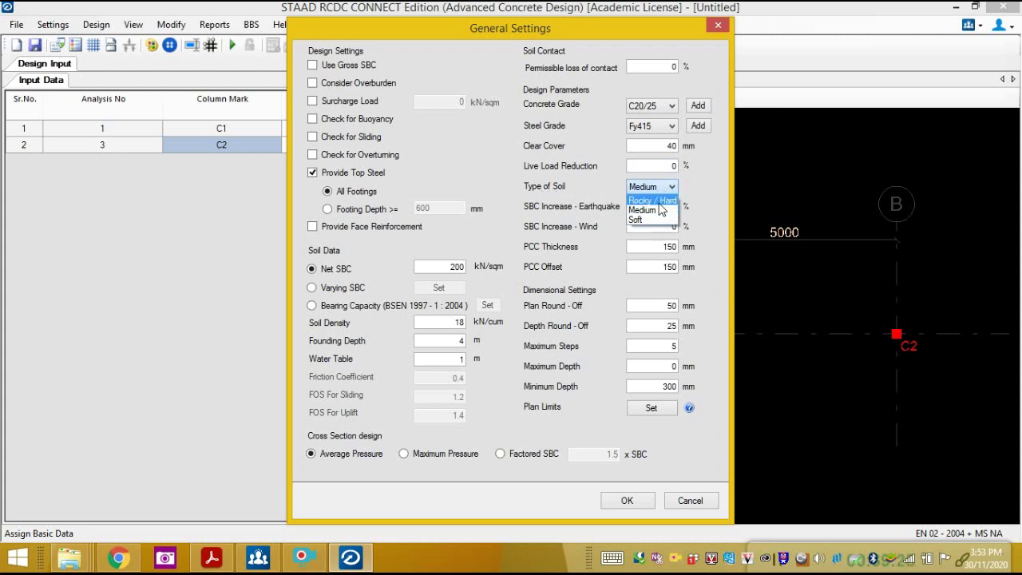
pyautogui.click(707, 186)
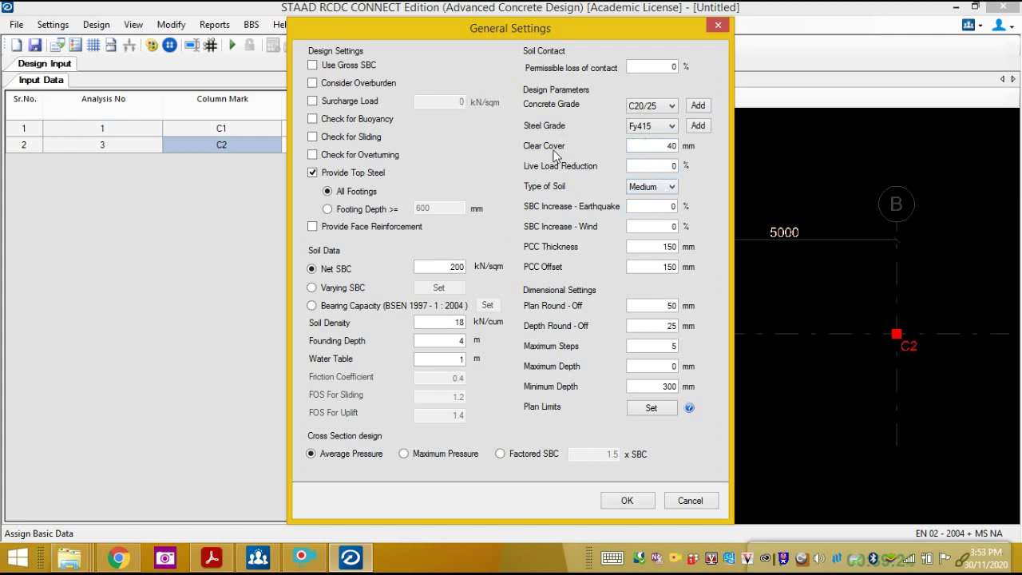
pyautogui.click(671, 105)
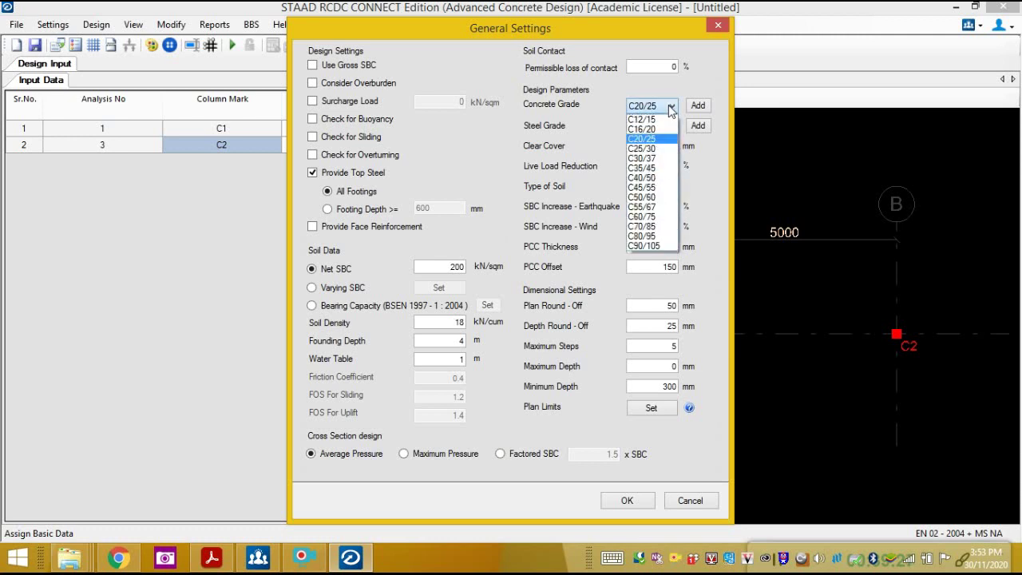
pyautogui.click(655, 151)
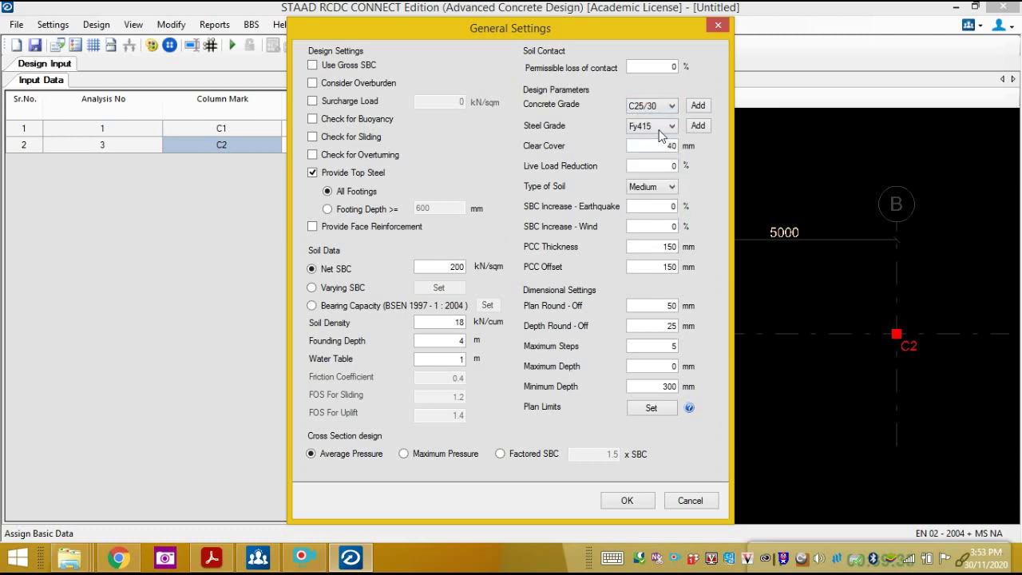
pyautogui.click(672, 126)
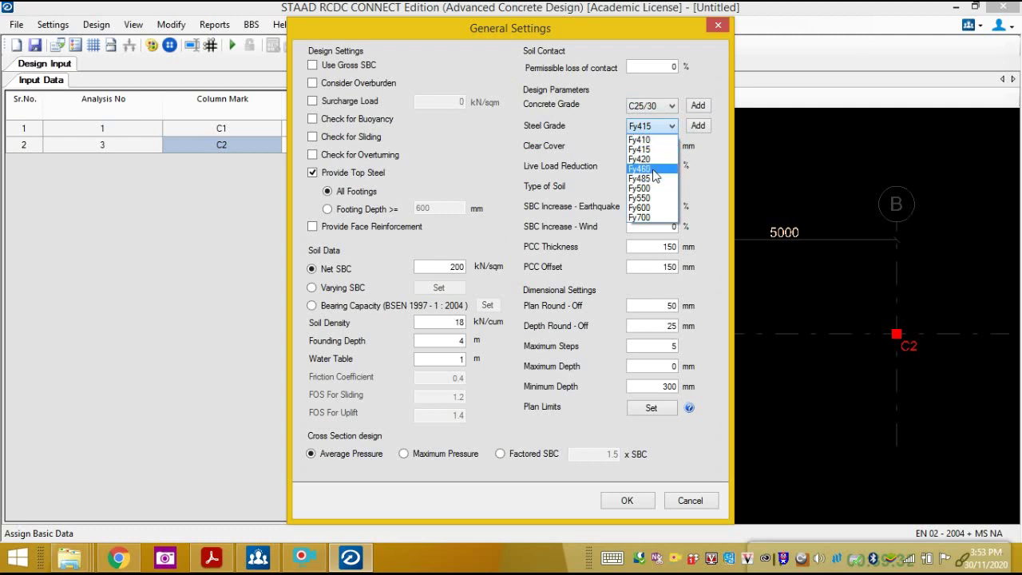
pyautogui.click(654, 169)
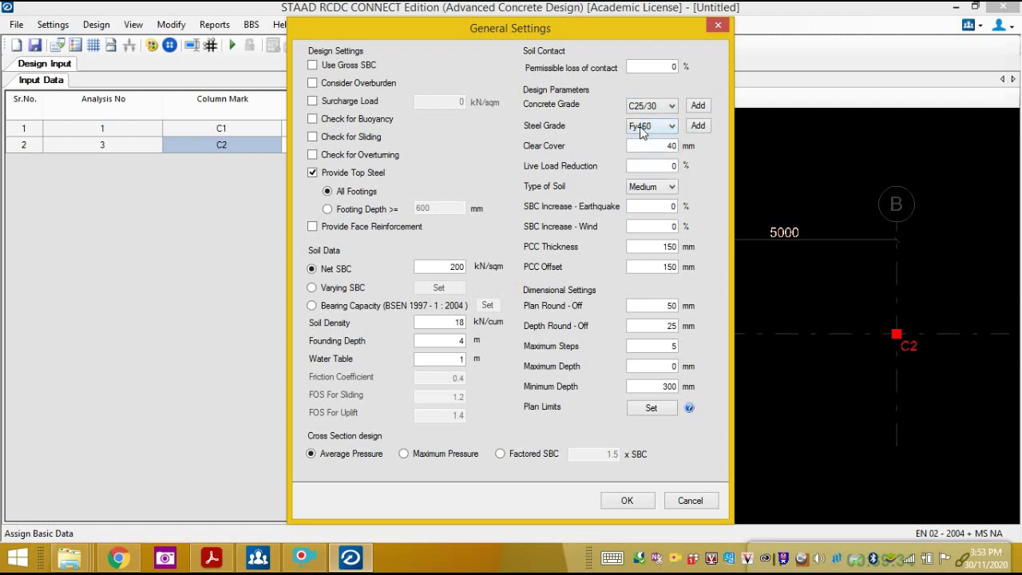
pyautogui.click(672, 128)
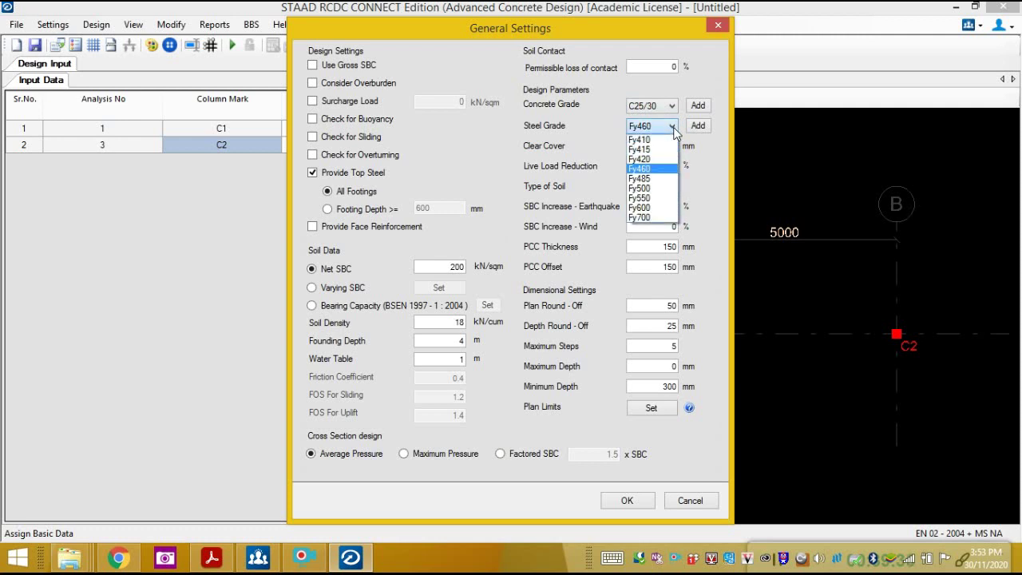
pyautogui.click(673, 129)
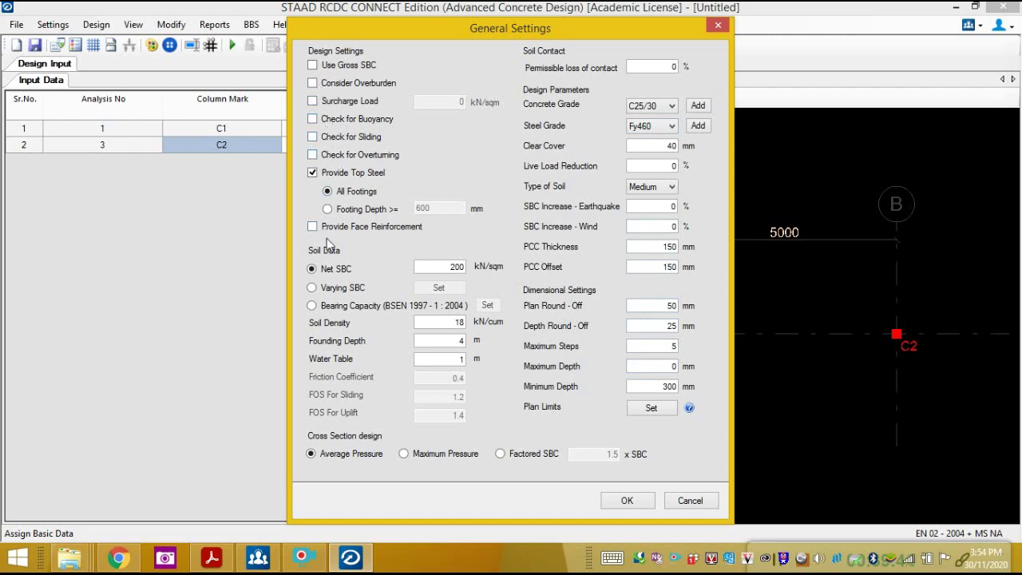
pyautogui.click(625, 500)
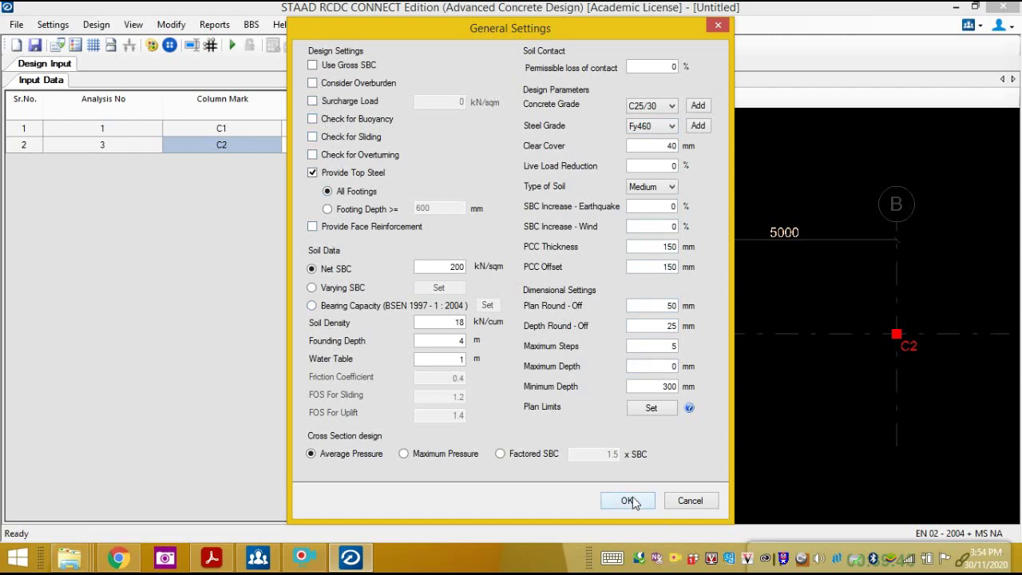
# In Reinforcement Settings, set the minimum bottom and minimum top main steel bar sizes to 12.
pyautogui.click(41, 24)
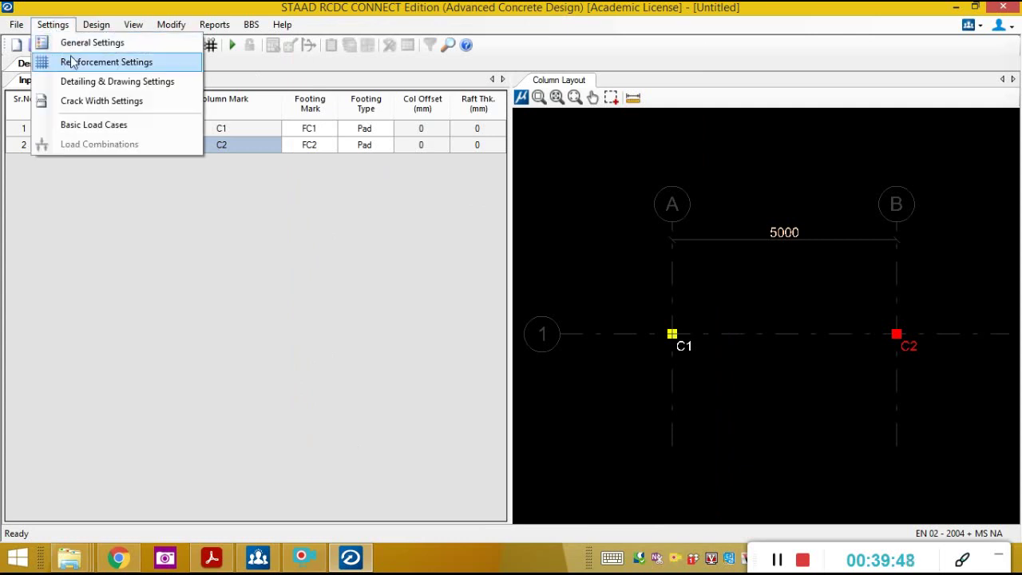
pyautogui.click(75, 64)
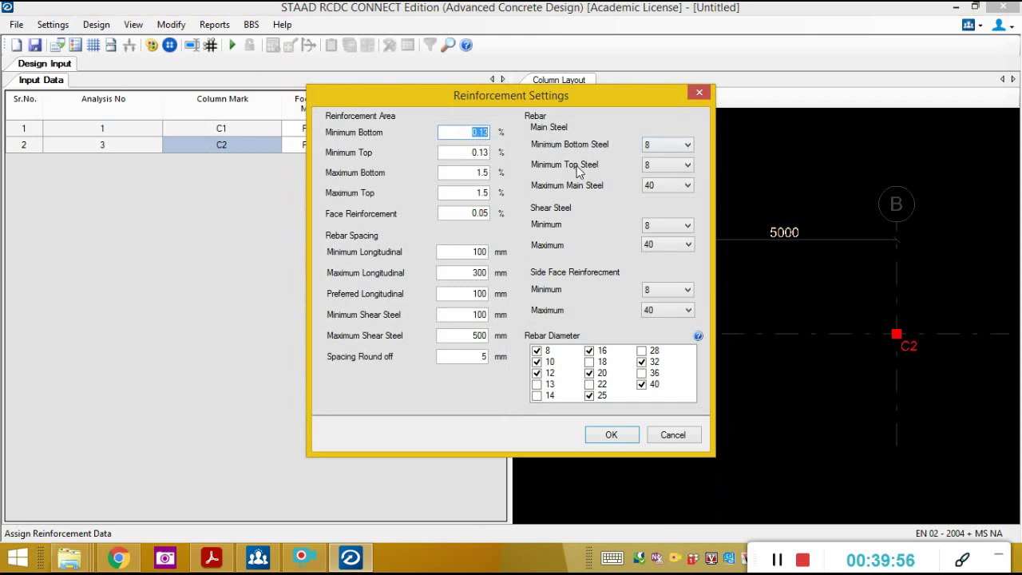
pyautogui.click(689, 146)
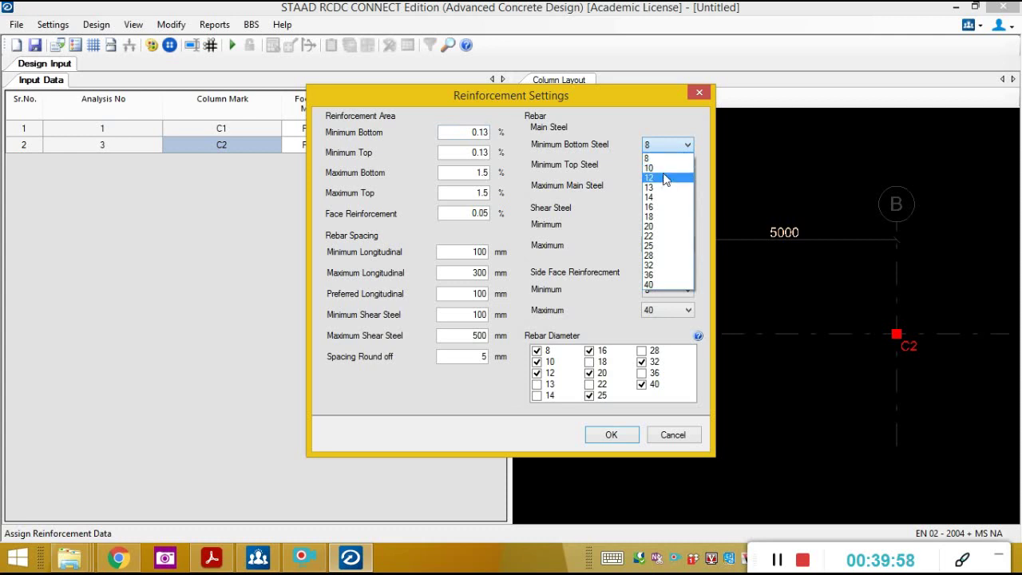
pyautogui.click(666, 177)
pyautogui.click(687, 164)
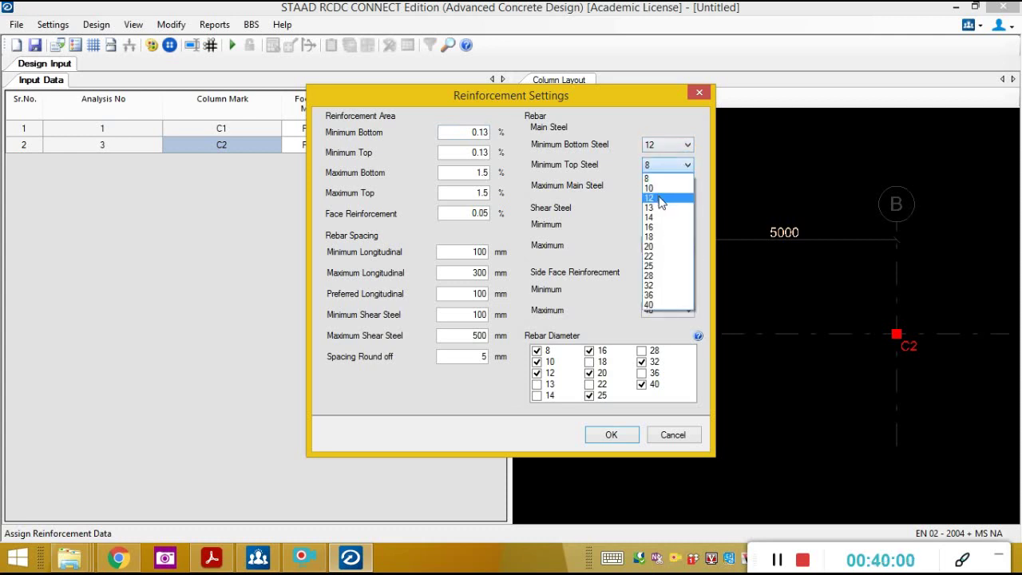
pyautogui.click(668, 196)
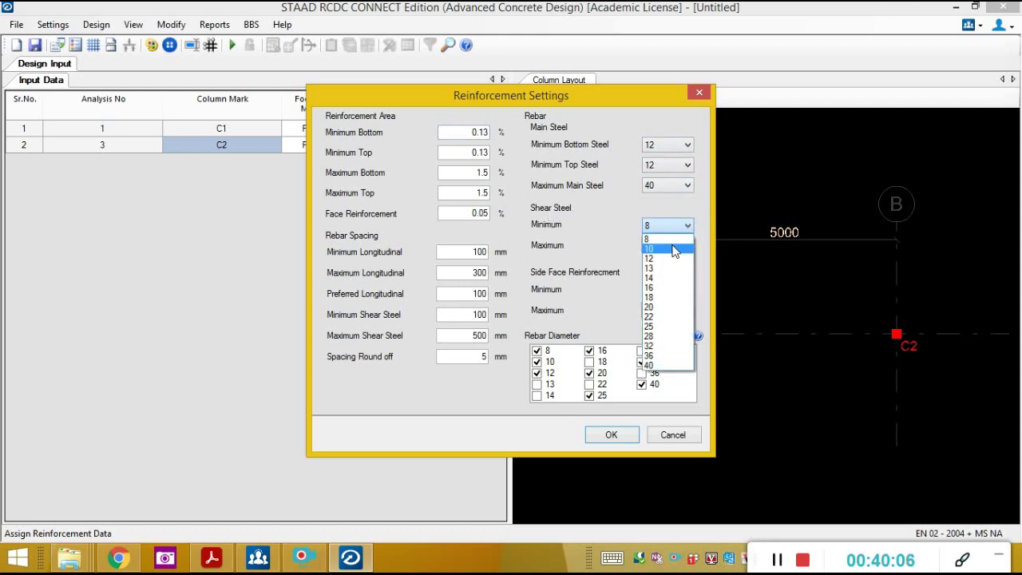
# Set the minimum bar size to 12 for both shear steel and side face reinforcement, and accept the reinforcement settings.
pyautogui.click(669, 259)
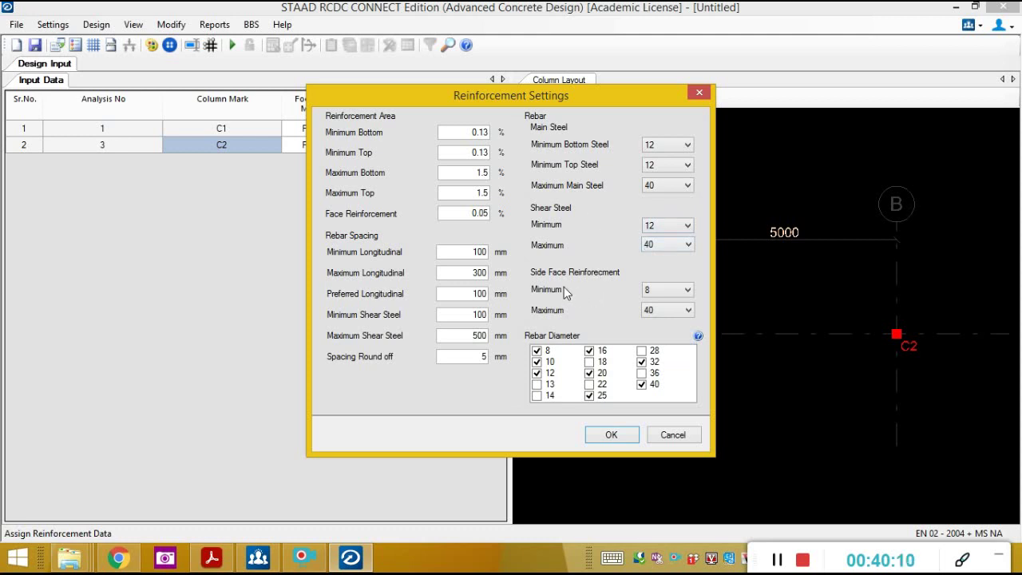
pyautogui.click(681, 293)
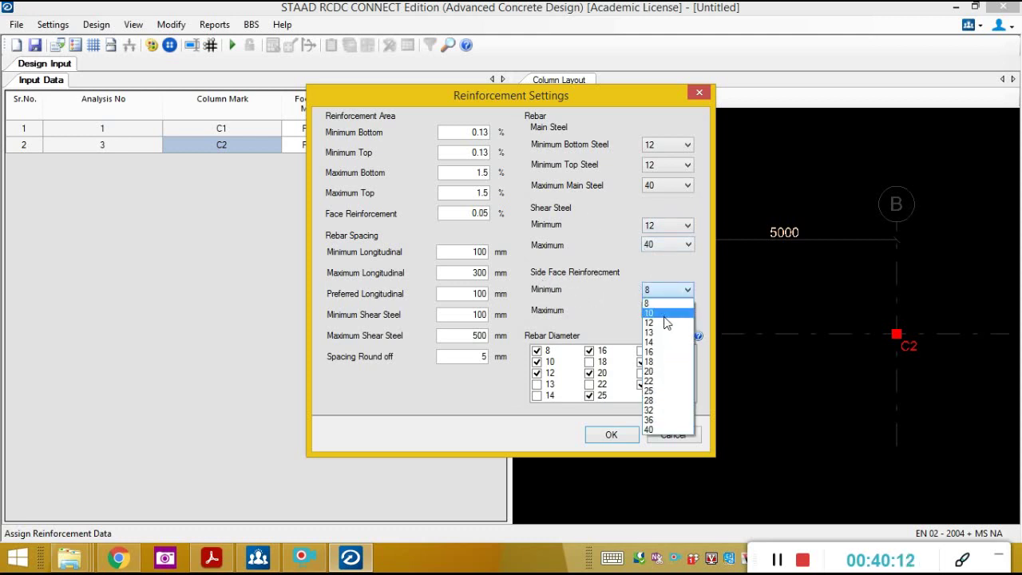
pyautogui.click(665, 322)
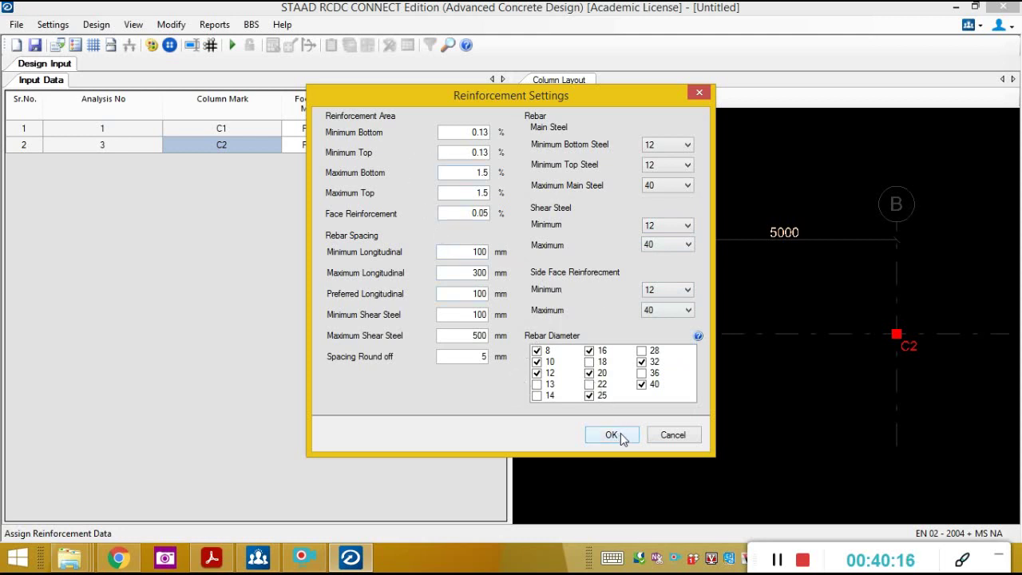
pyautogui.press('Return')
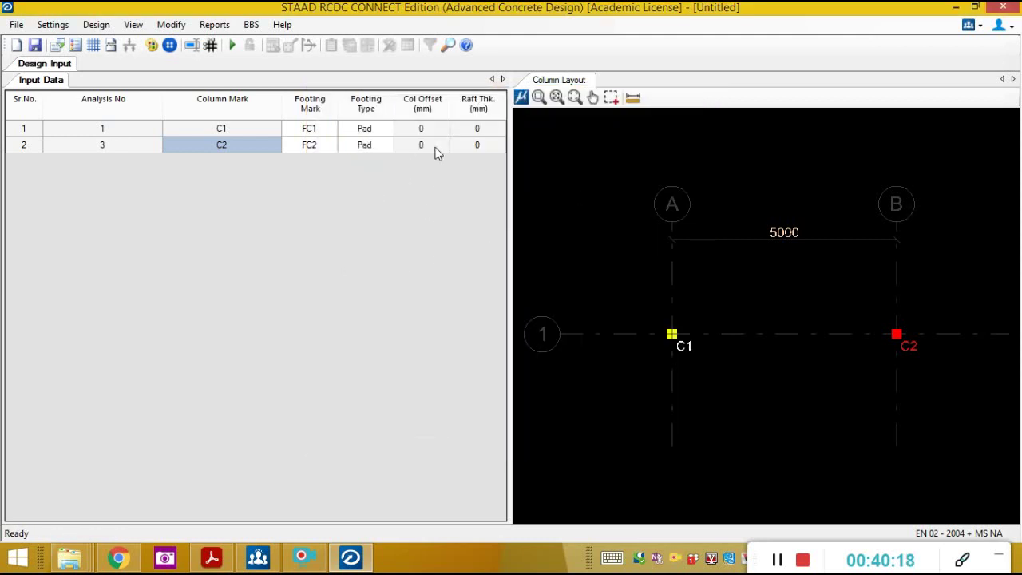
# Classify LOAD 1: DL as Dead Load and LOAD 2: LL as Live Load, and add both to the primary load cases.
pyautogui.click(60, 30)
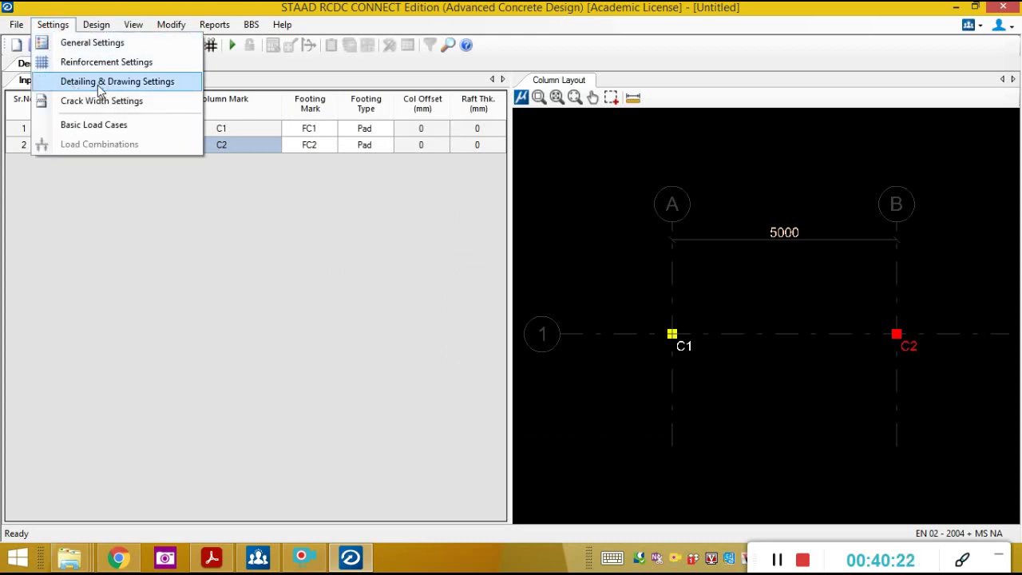
pyautogui.click(91, 128)
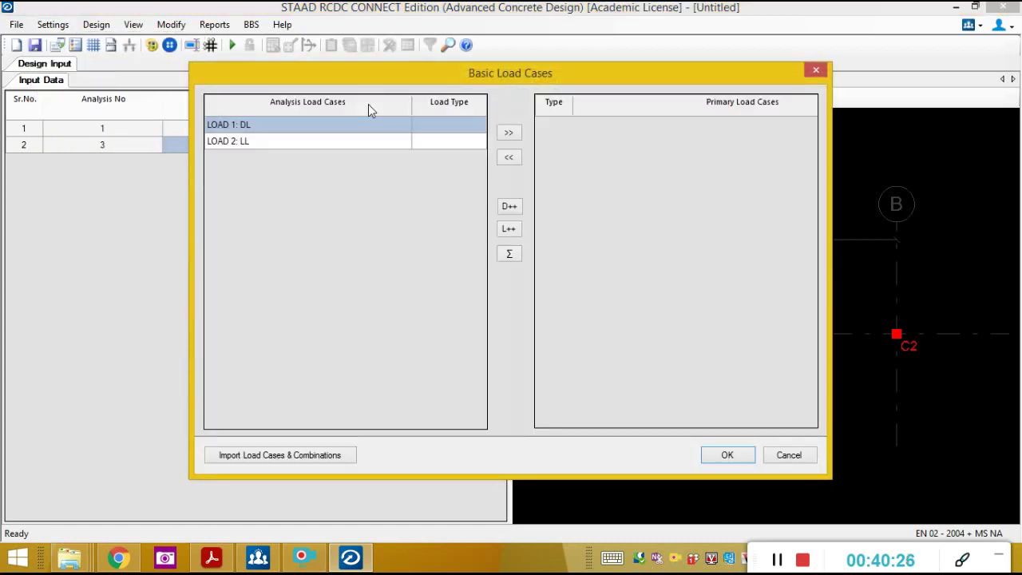
pyautogui.click(436, 128)
pyautogui.click(480, 125)
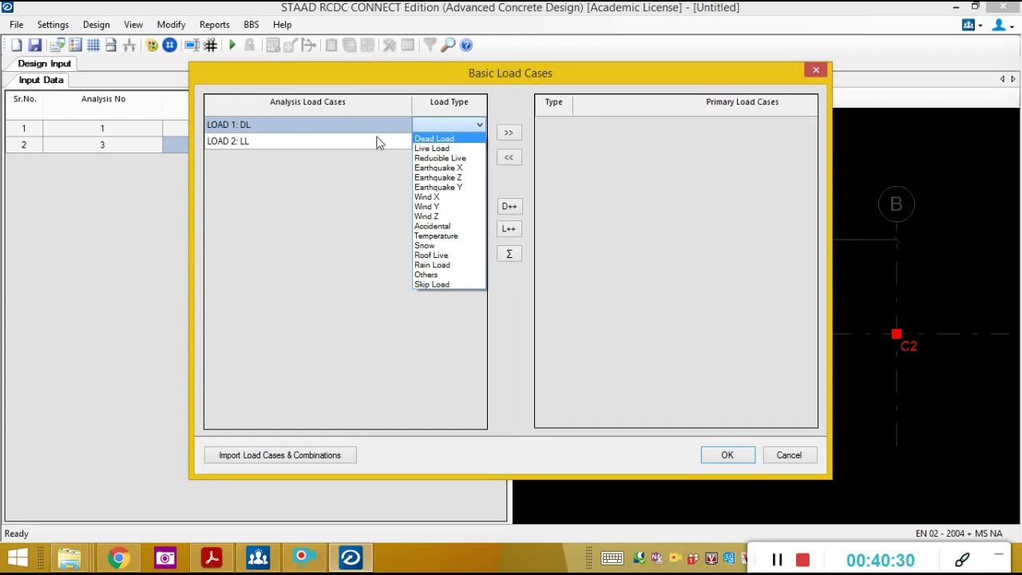
pyautogui.click(435, 140)
pyautogui.click(454, 144)
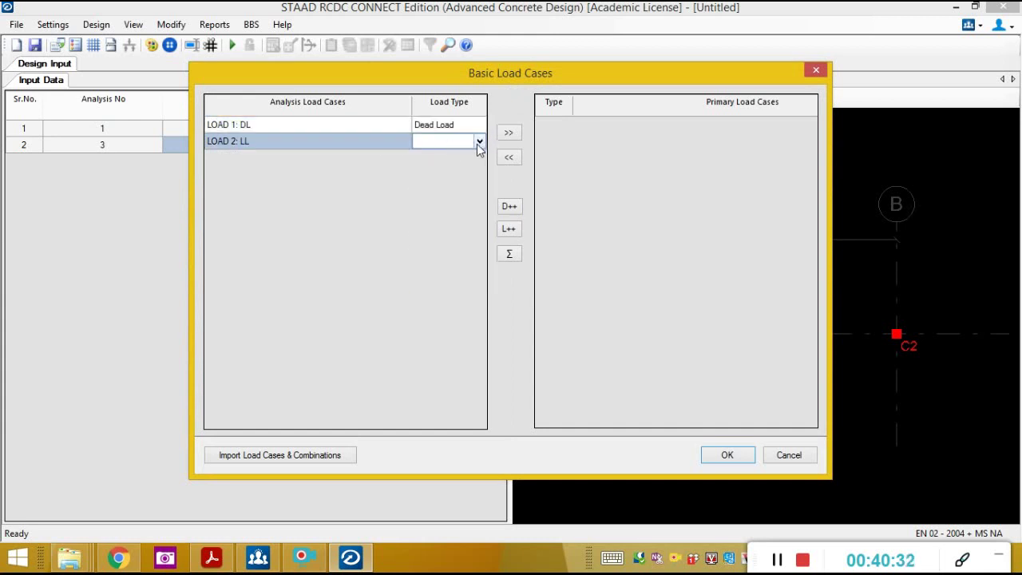
pyautogui.click(480, 143)
pyautogui.click(460, 166)
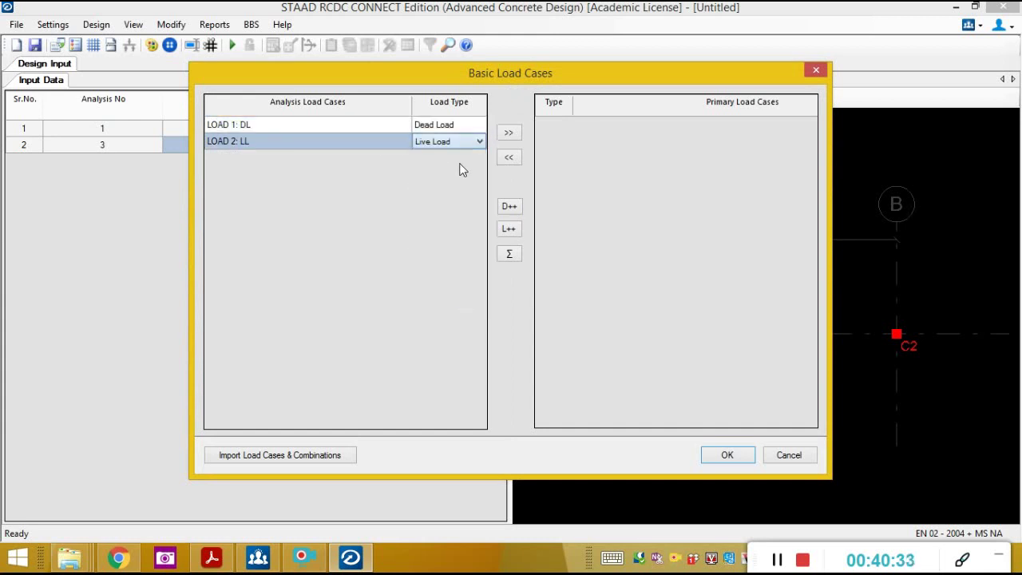
pyautogui.click(505, 208)
pyautogui.click(511, 229)
pyautogui.click(727, 455)
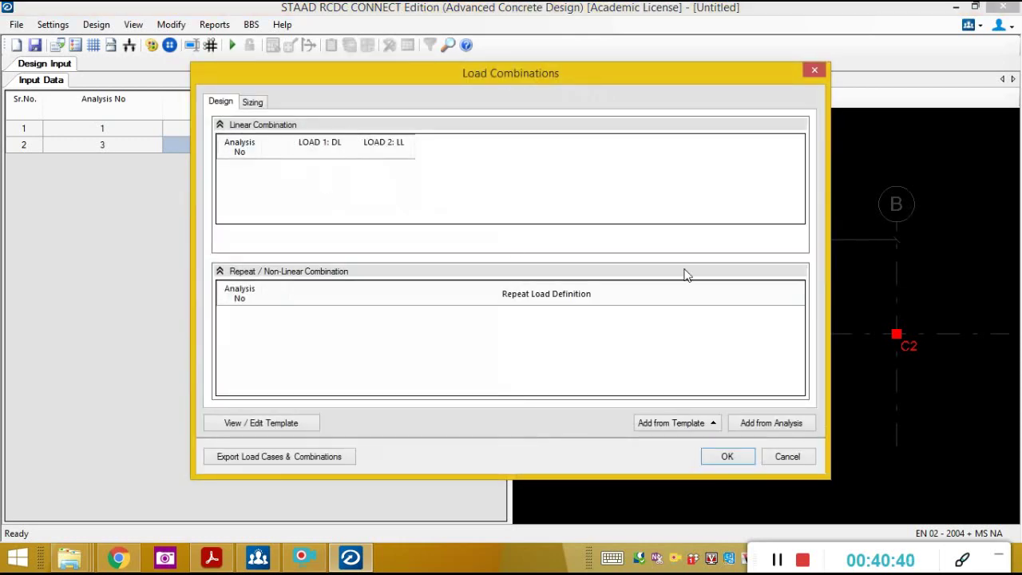
# Add design and sizing load combinations from analysis, excluding combination 4 from design and enabling SBC, Buoyancy, Sliding and Overturning for sizing combination 3.
pyautogui.click(766, 425)
pyautogui.click(275, 184)
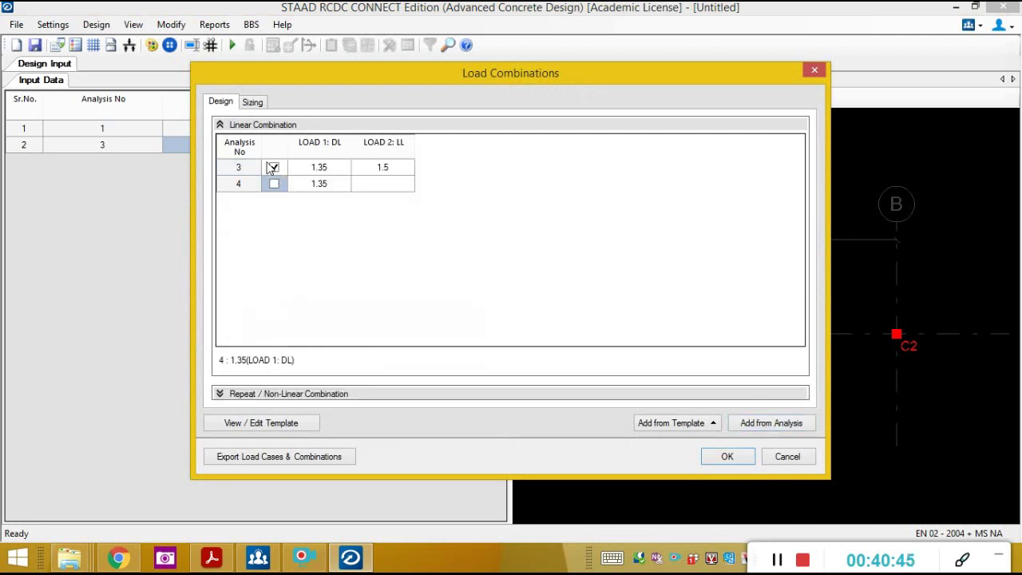
pyautogui.click(251, 104)
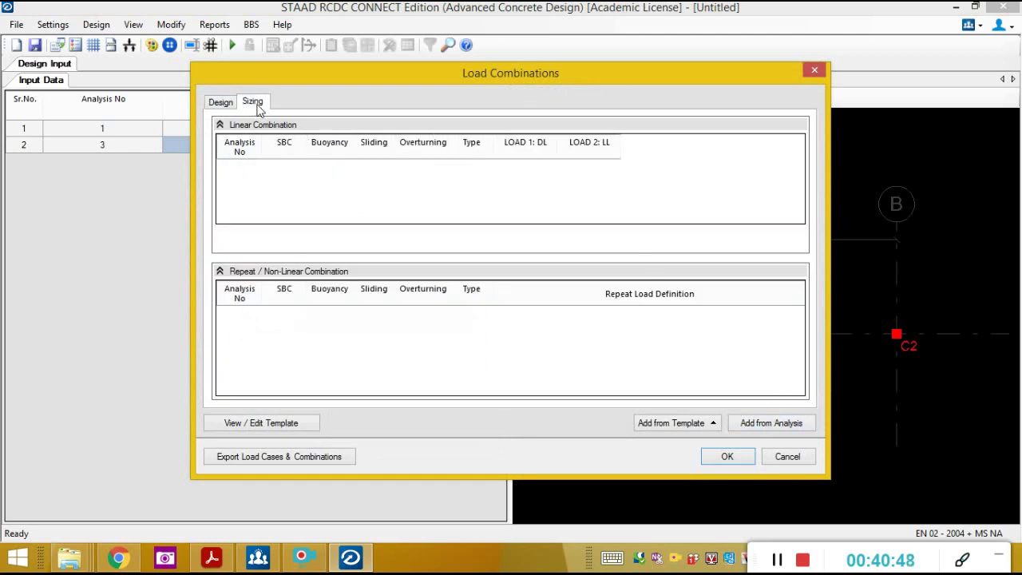
pyautogui.click(774, 425)
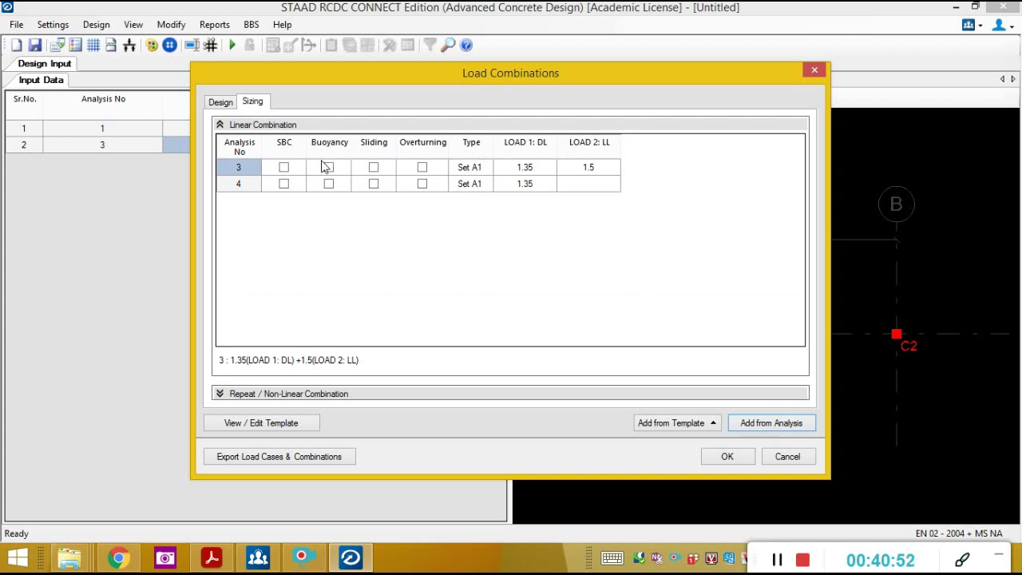
pyautogui.click(283, 167)
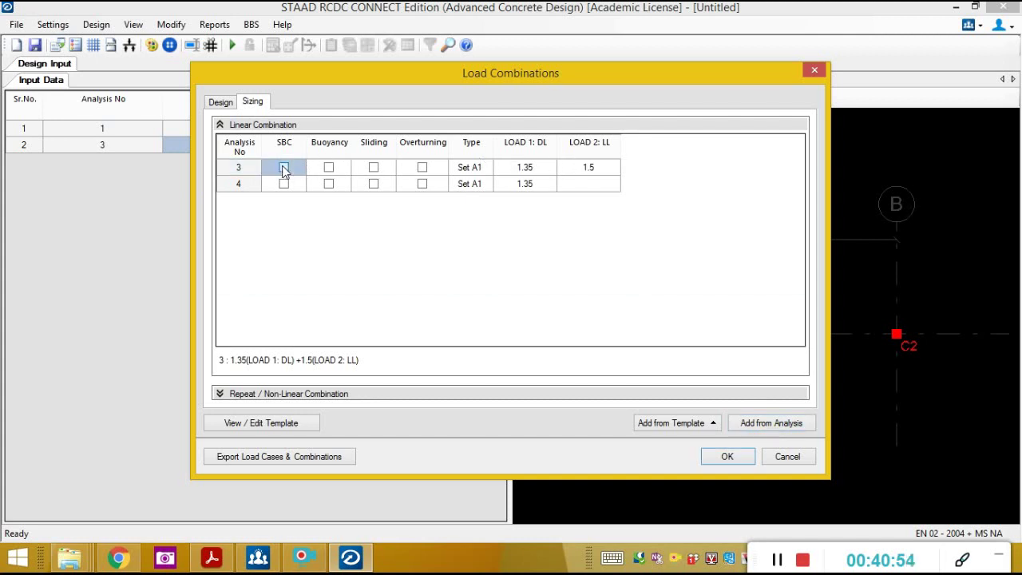
pyautogui.click(328, 167)
pyautogui.click(373, 167)
pyautogui.click(421, 167)
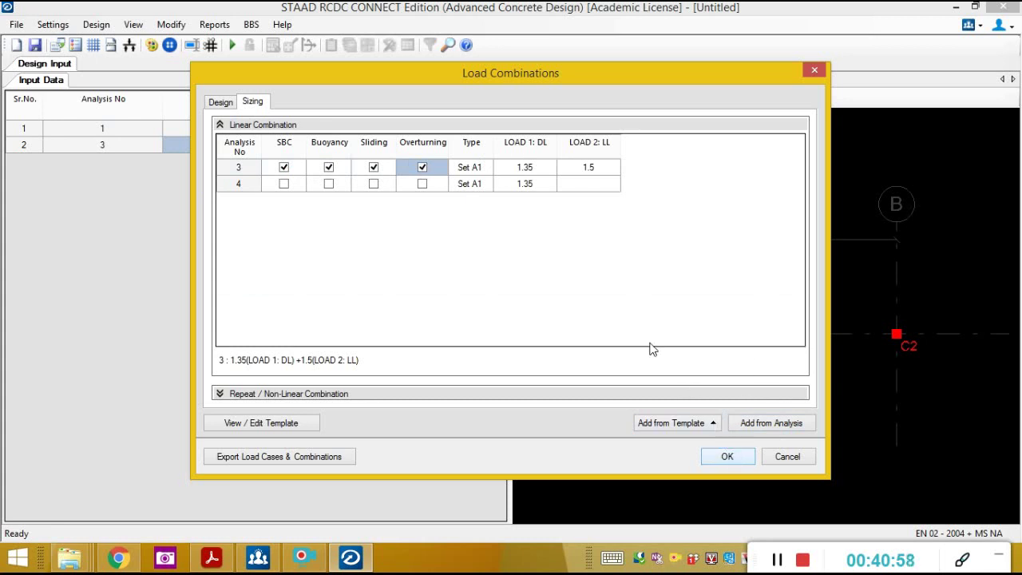
pyautogui.press('Return')
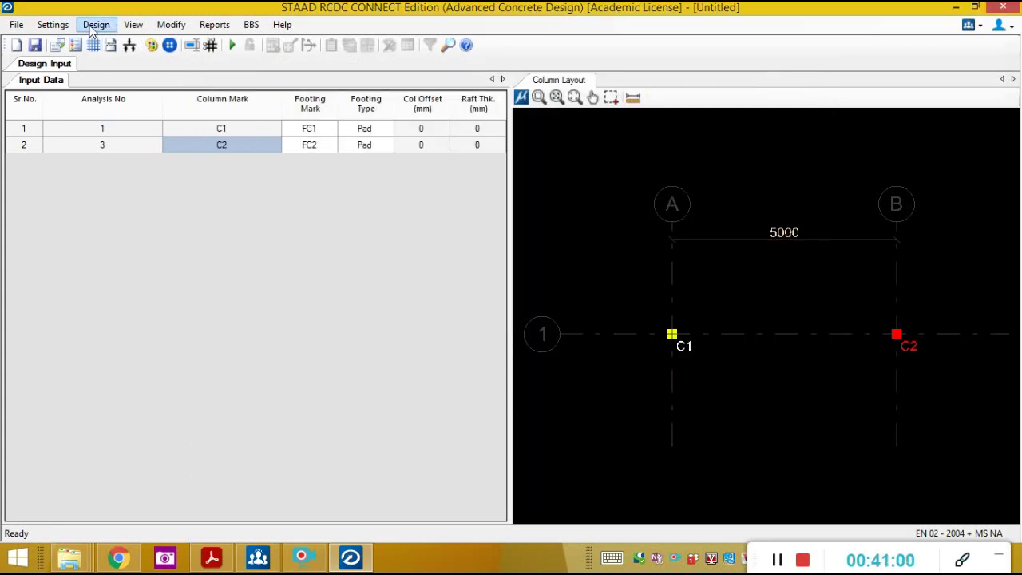
# Run the design for the pad footings FC1 and FC2.
pyautogui.click(50, 26)
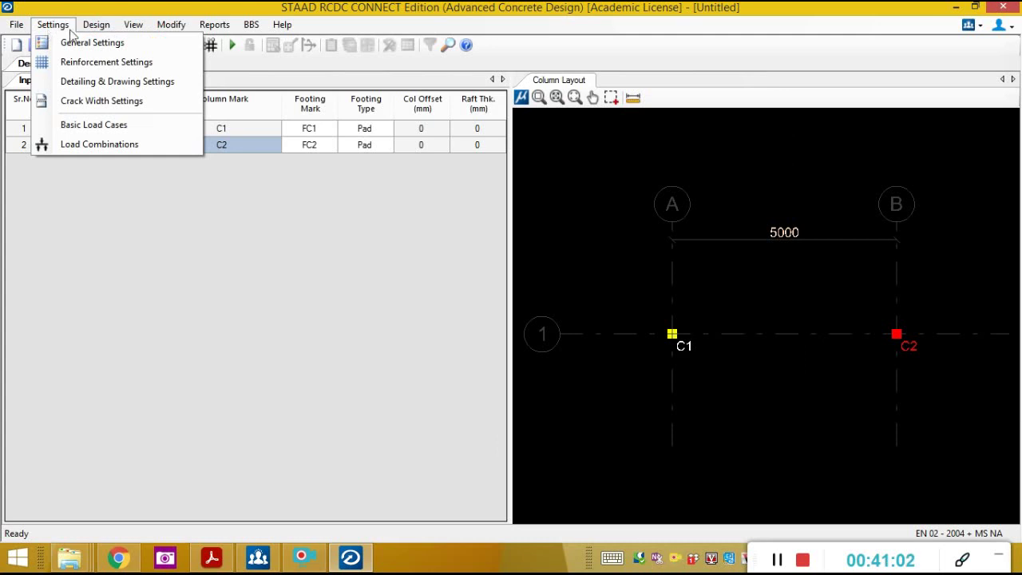
pyautogui.moveTo(94, 29)
pyautogui.click(130, 45)
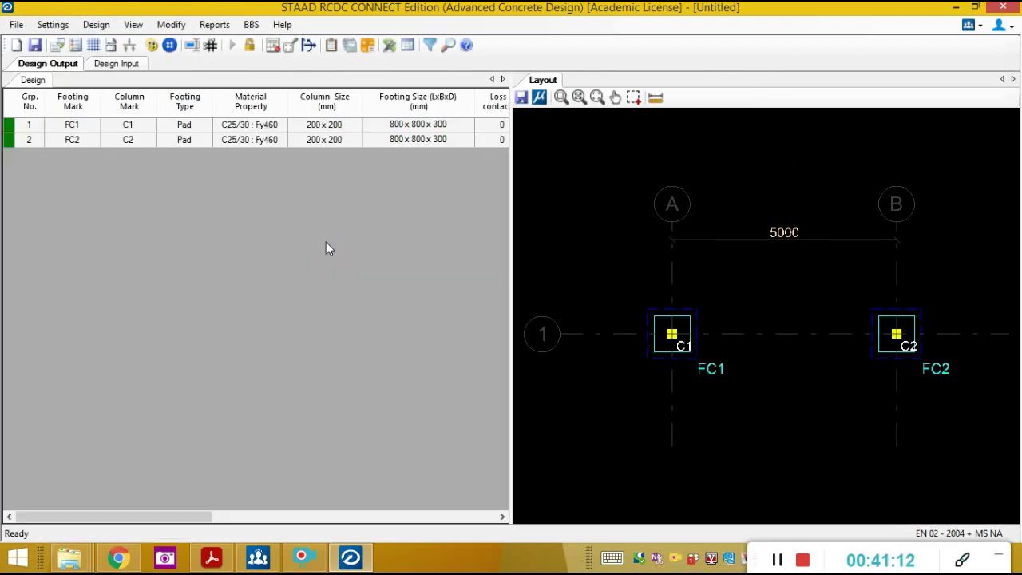
# Export the footing layout as a DXF file named "Footing Lay" in the Footing Output folder of Exercise 1 Design.
pyautogui.scroll(4, 719, 338)
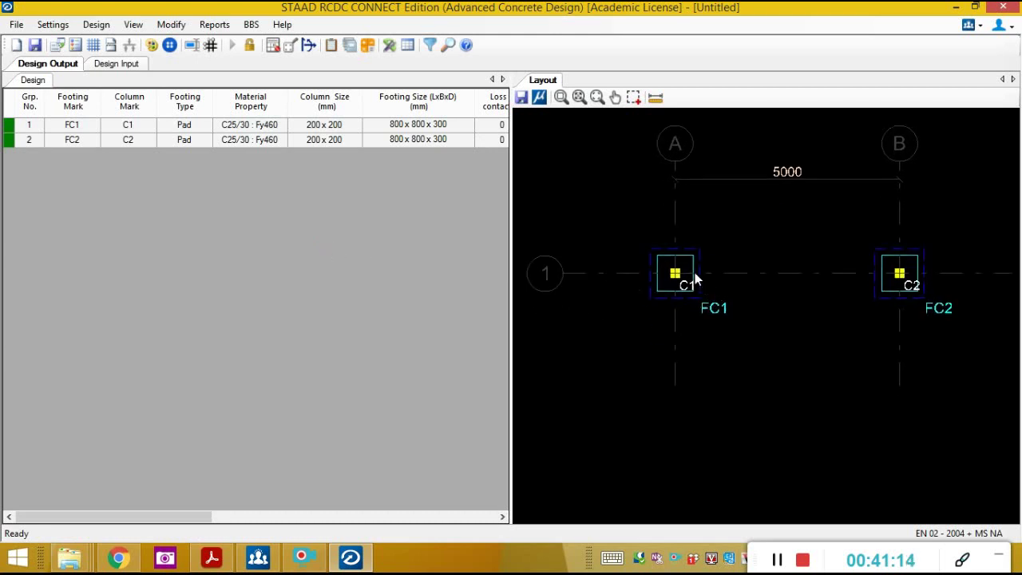
pyautogui.scroll(-4, 760, 250)
pyautogui.moveTo(802, 267); pyautogui.dragTo(721, 324, button='middle')
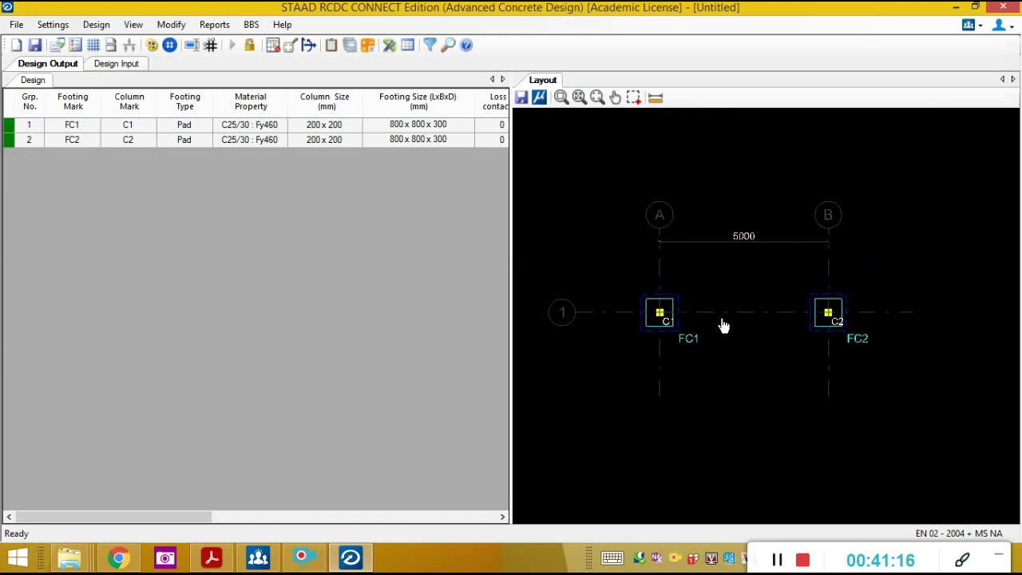
pyautogui.click(561, 97)
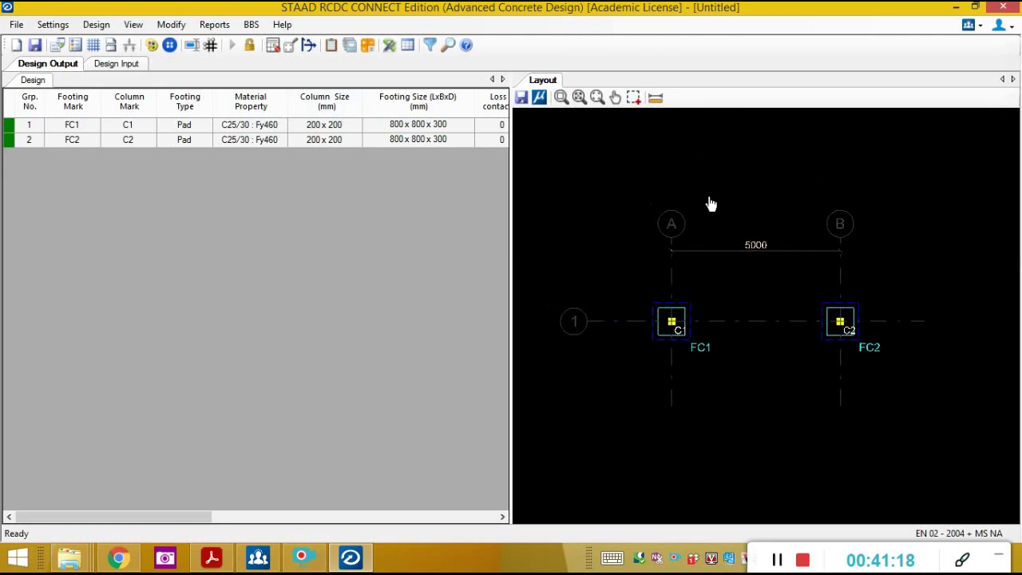
pyautogui.click(520, 97)
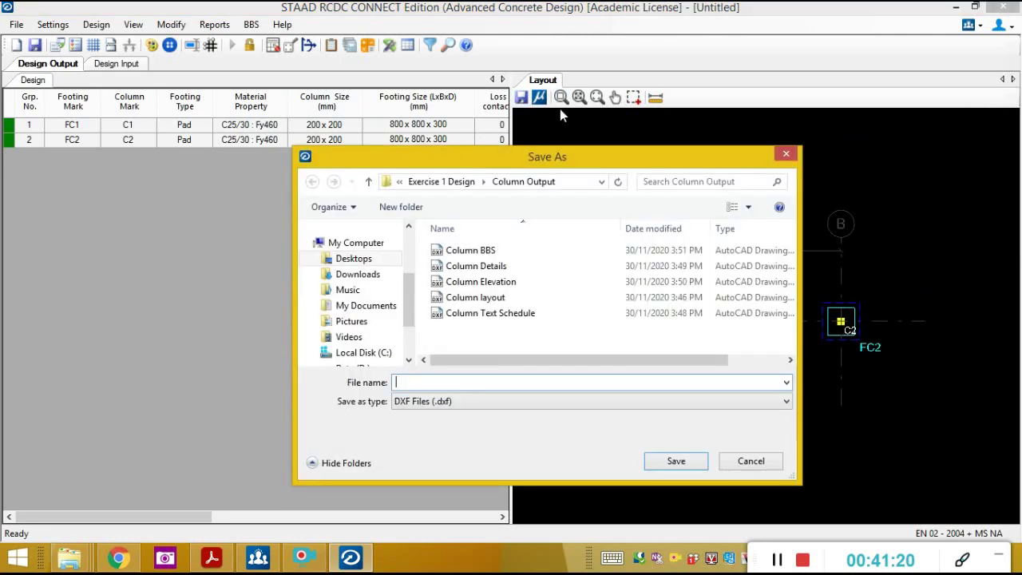
pyautogui.click(443, 183)
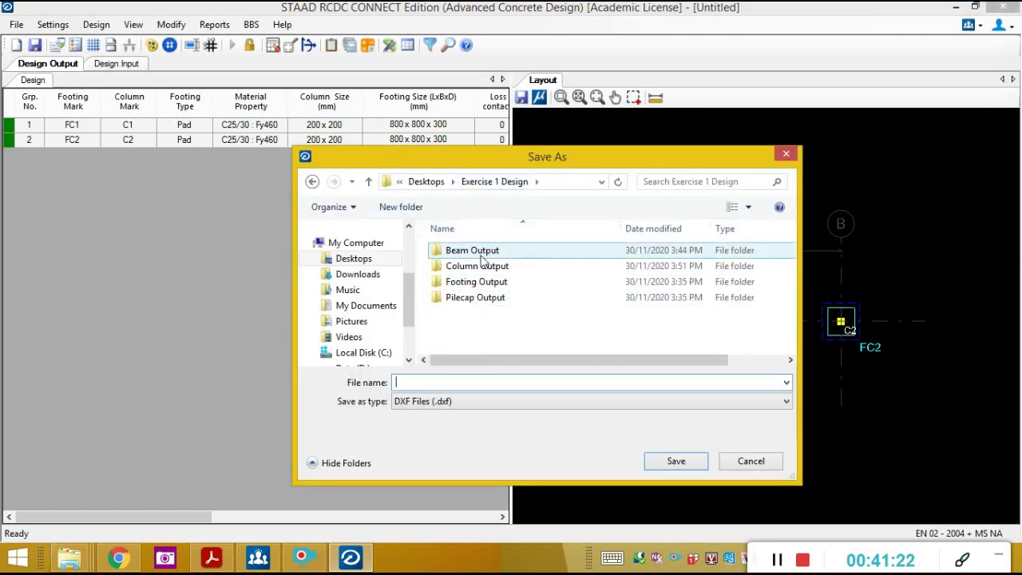
pyautogui.click(474, 284)
pyautogui.doubleClick(475, 284)
pyautogui.click(423, 382)
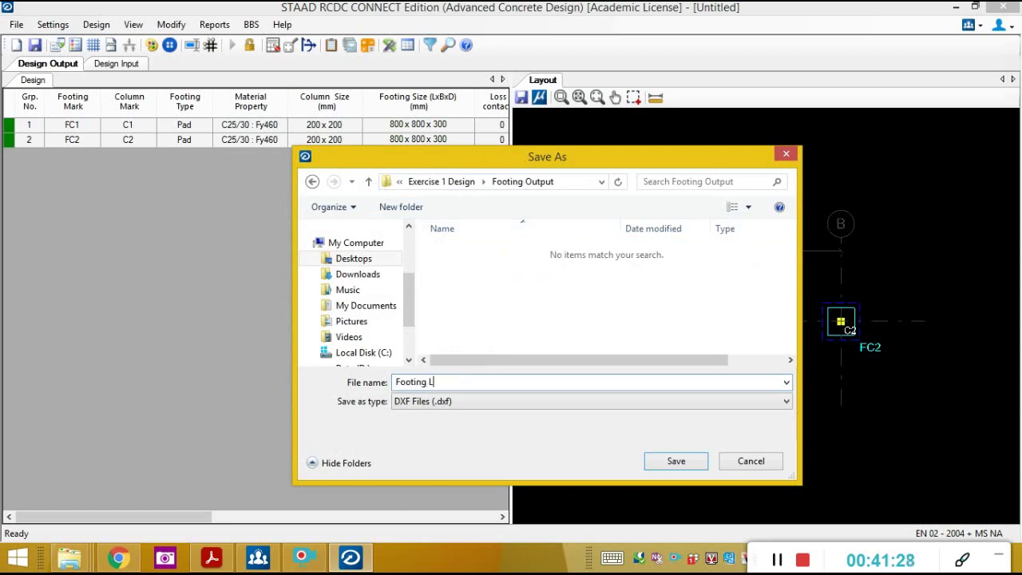
pyautogui.write('Footing Lay')
pyautogui.click(683, 462)
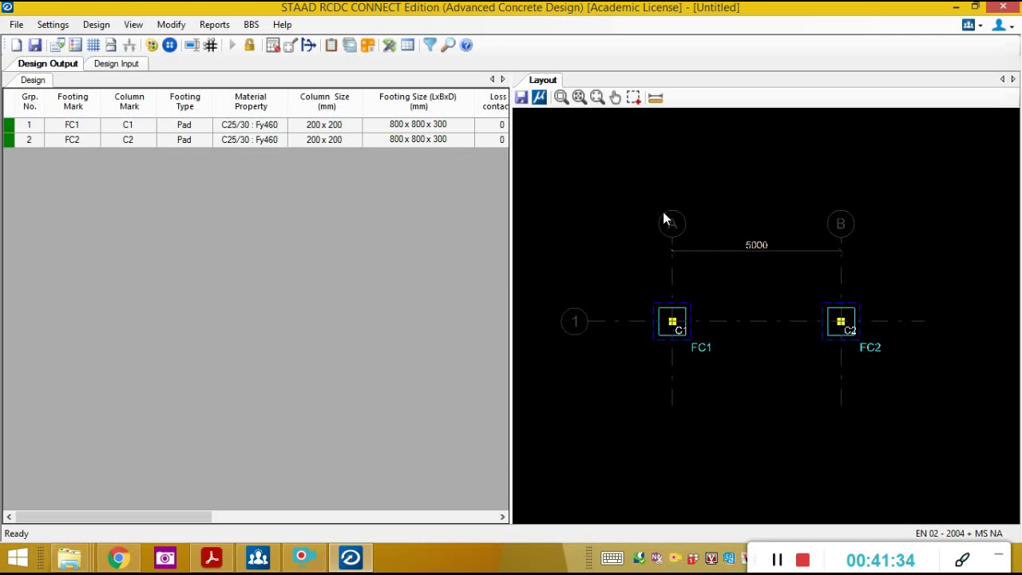
# Generate the vertical text schedule for the footings and inspect its table.
pyautogui.click(93, 26)
pyautogui.moveTo(221, 29)
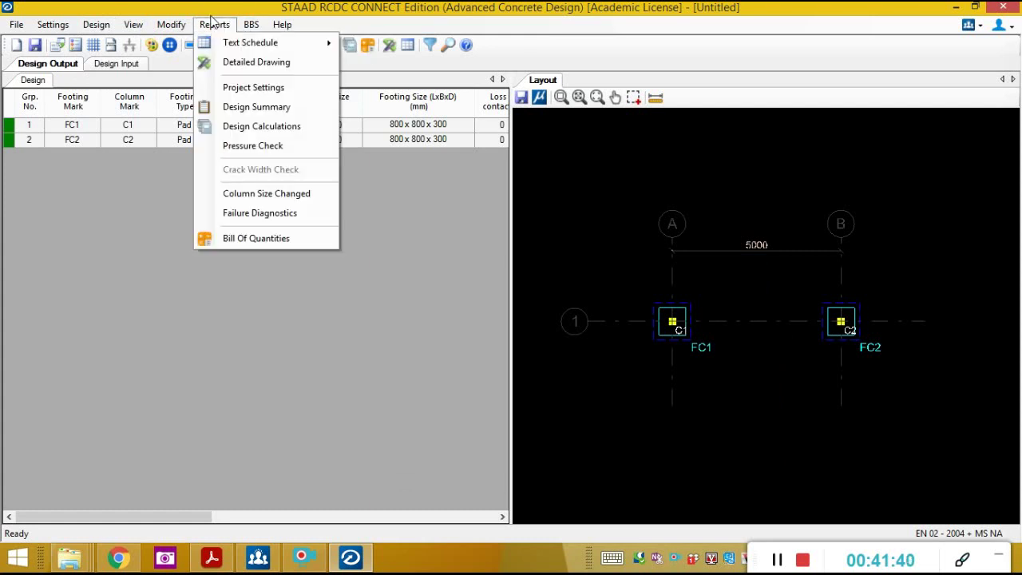
pyautogui.moveTo(252, 46)
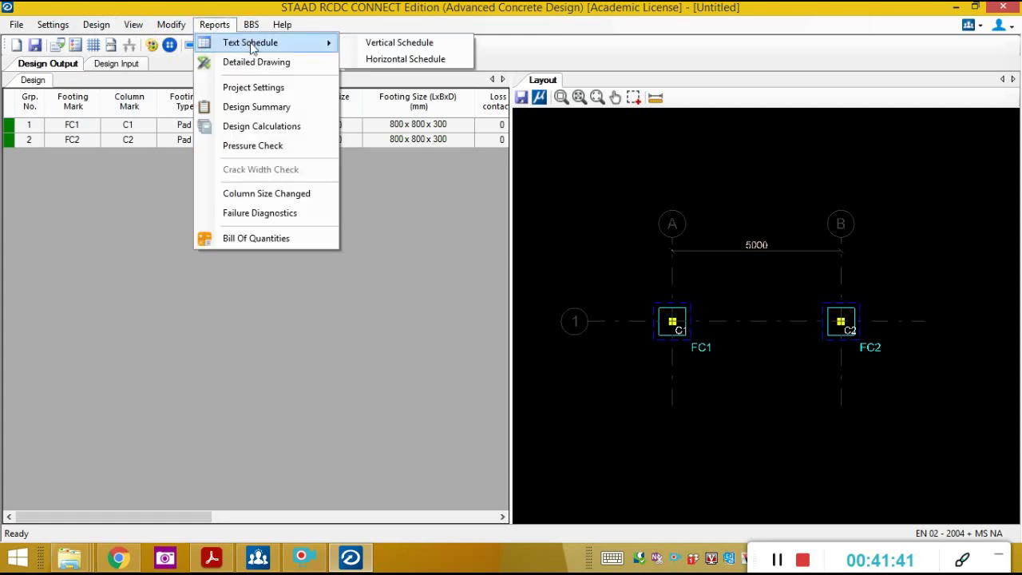
pyautogui.click(409, 45)
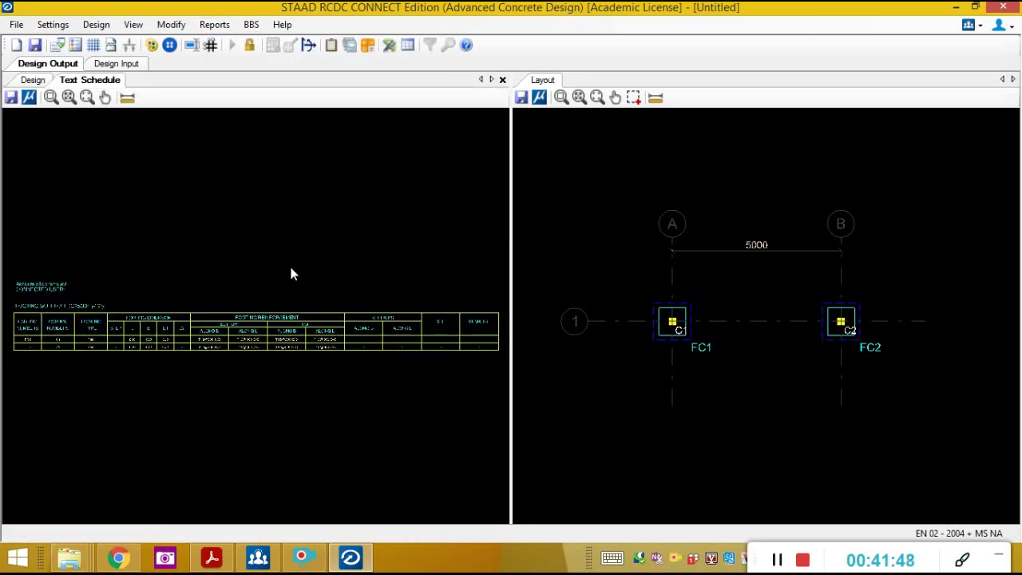
pyautogui.scroll(4, 168, 275)
pyautogui.scroll(-3, 199, 255)
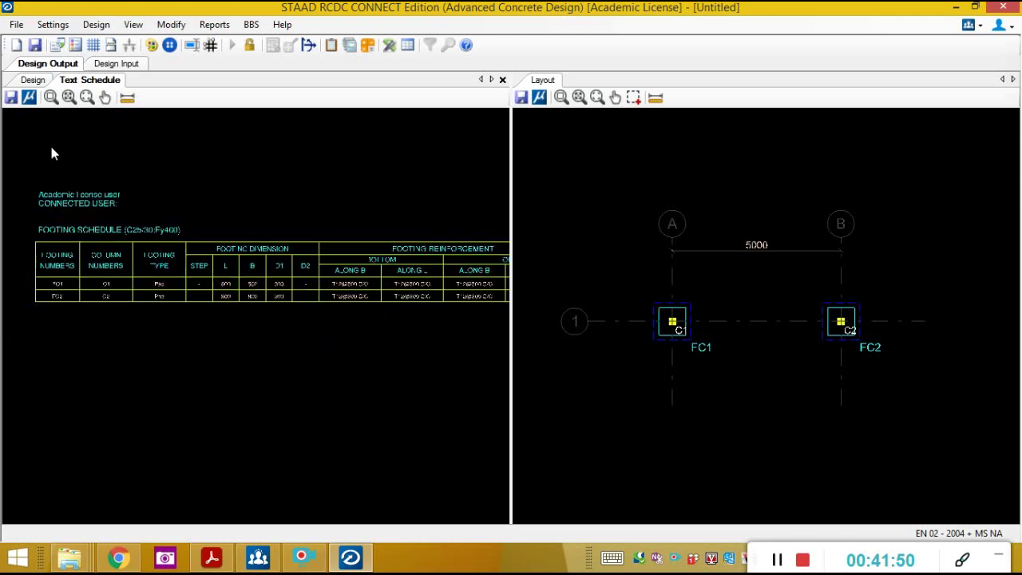
# Save the footing design project so that the schedule can be exported.
pyautogui.click(11, 97)
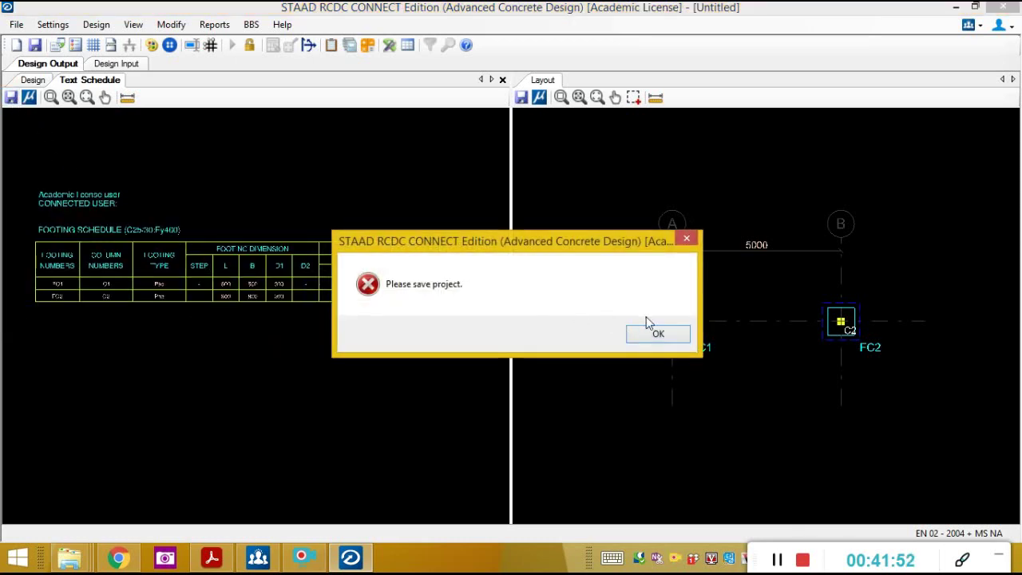
pyautogui.click(655, 331)
pyautogui.click(34, 45)
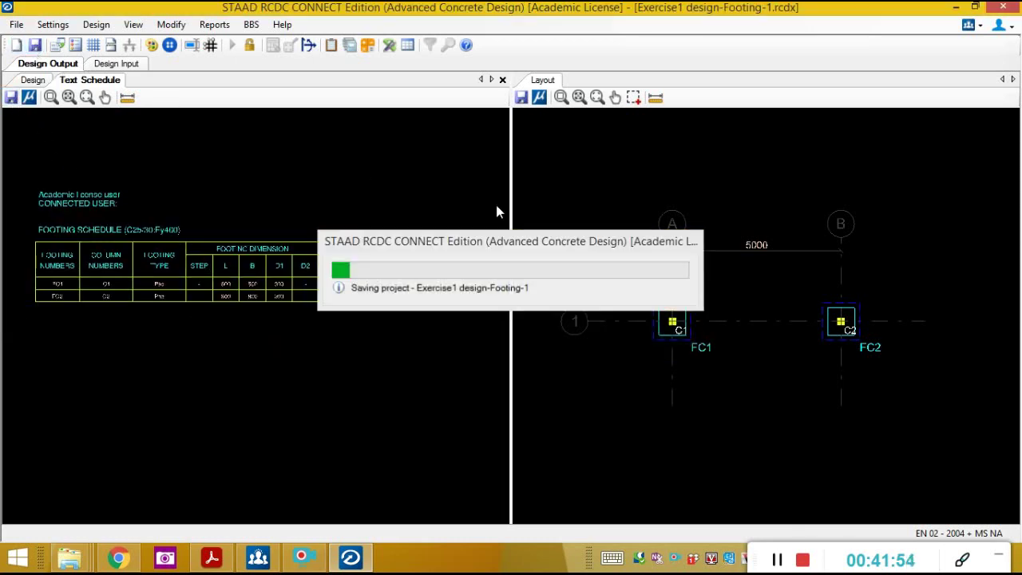
# Export the vertical schedule as a DXF file named "Footing Text Vertical" in the Footing Output folder.
pyautogui.click(11, 97)
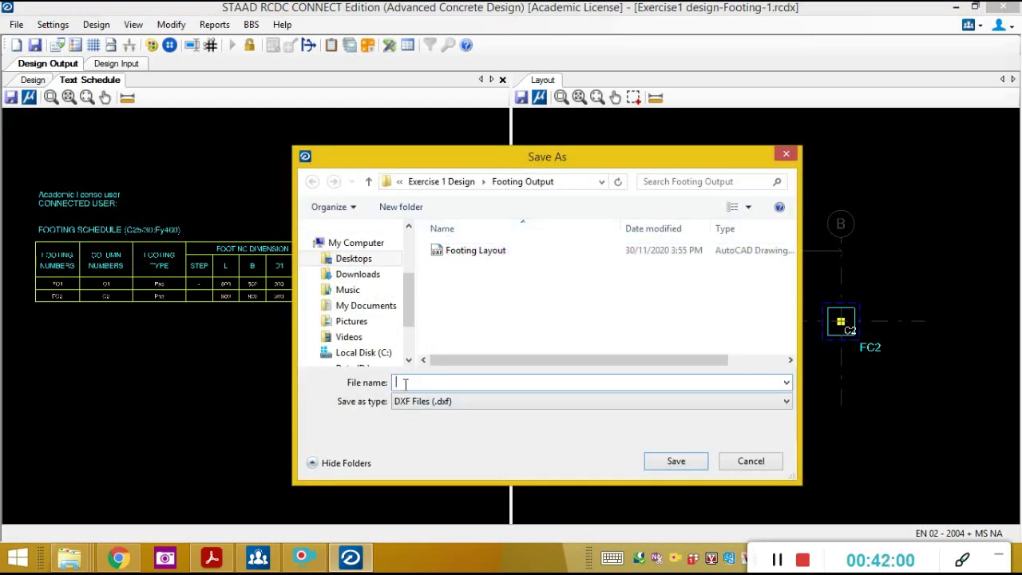
pyautogui.write('fo')
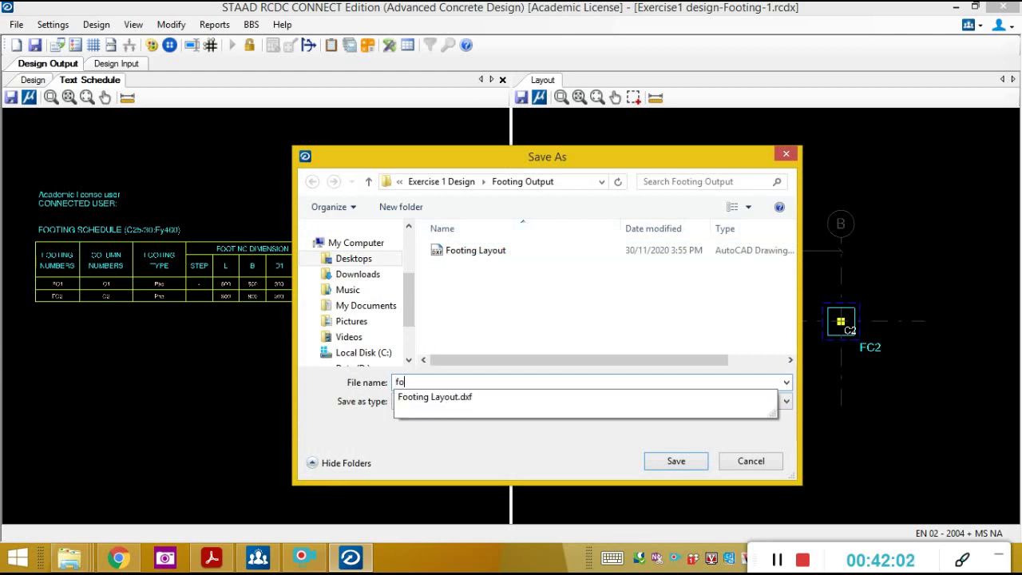
pyautogui.write('oting')
pyautogui.click(416, 381)
pyautogui.press('Home')
pyautogui.press('Delete')
pyautogui.write('Footing Tex')
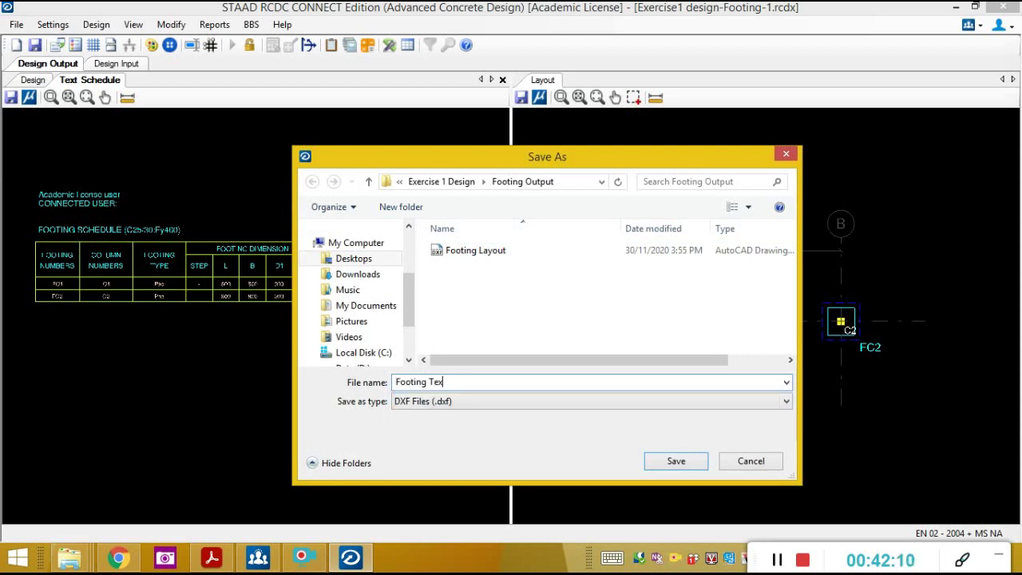
pyautogui.write('t Vertical')
pyautogui.click(675, 462)
# Generate the horizontal text schedule for the footings.
pyautogui.click(214, 24)
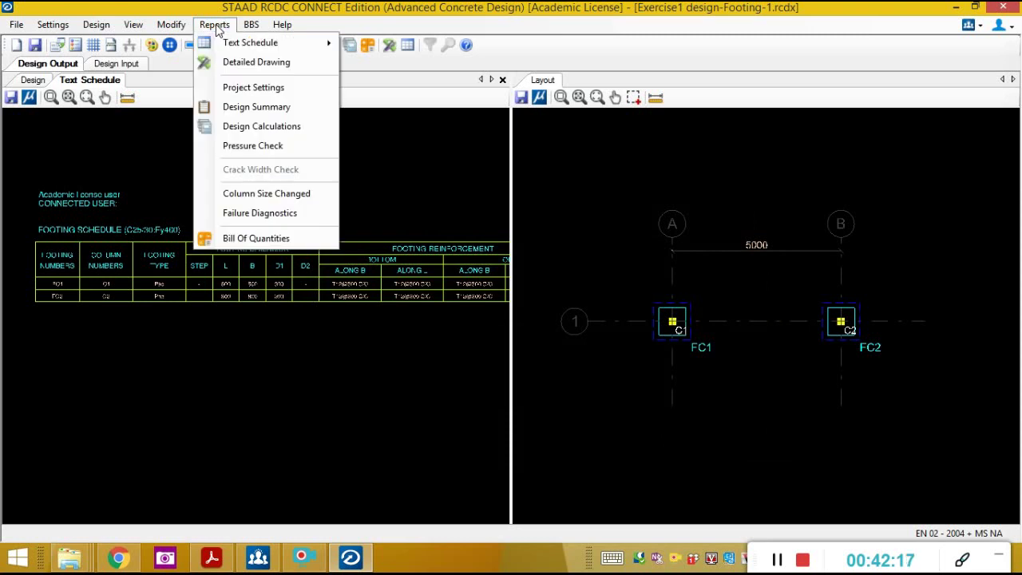
pyautogui.moveTo(296, 43)
pyautogui.click(399, 59)
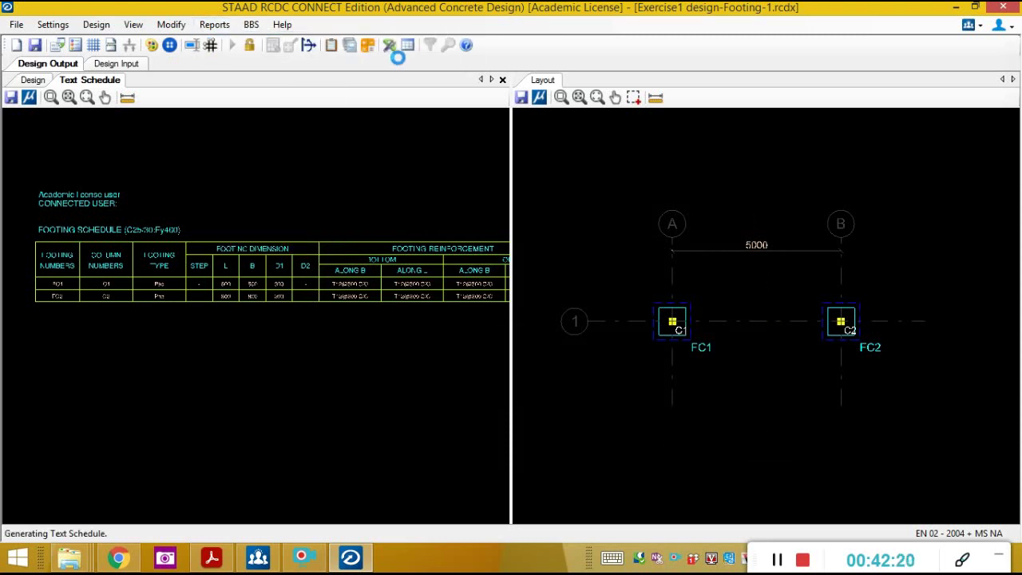
# Export the horizontal schedule as a DXF file named "Footing Text horizontal" in the Footing Output folder.
pyautogui.click(11, 97)
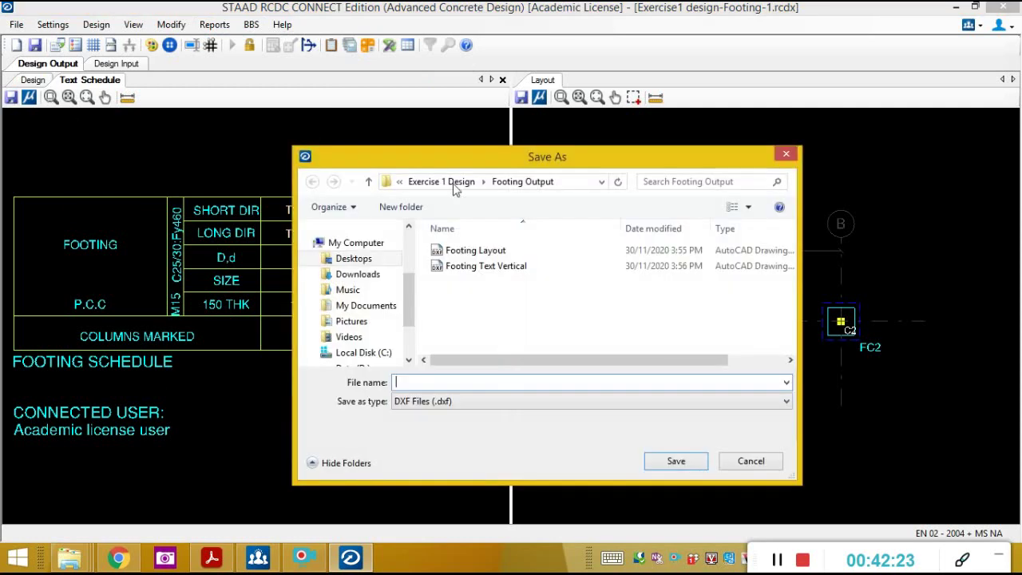
pyautogui.click(474, 268)
pyautogui.click(490, 382)
pyautogui.click(493, 382)
pyautogui.press('BackSpace')
pyautogui.press('BackSpace')
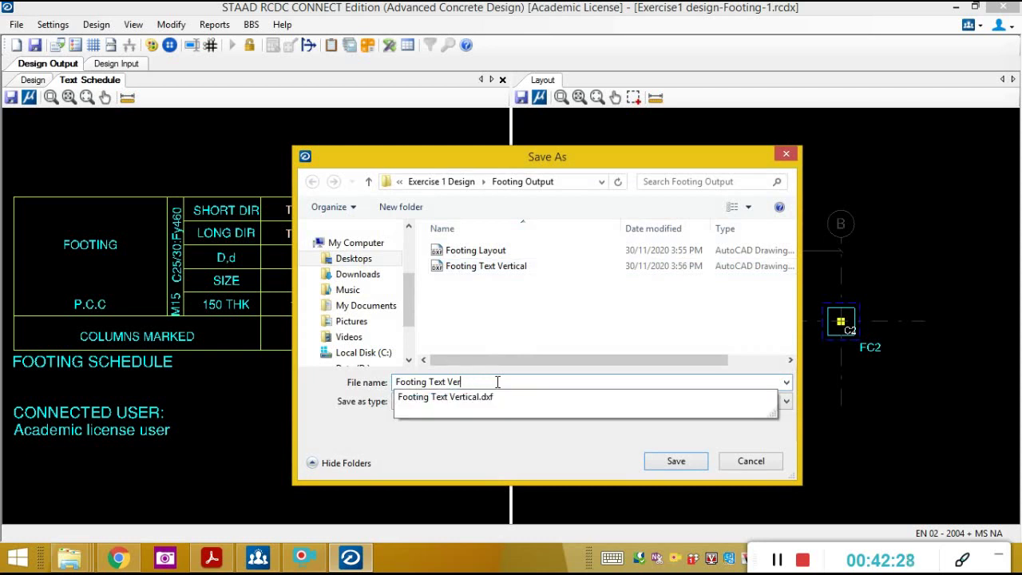
pyautogui.write('horizontal')
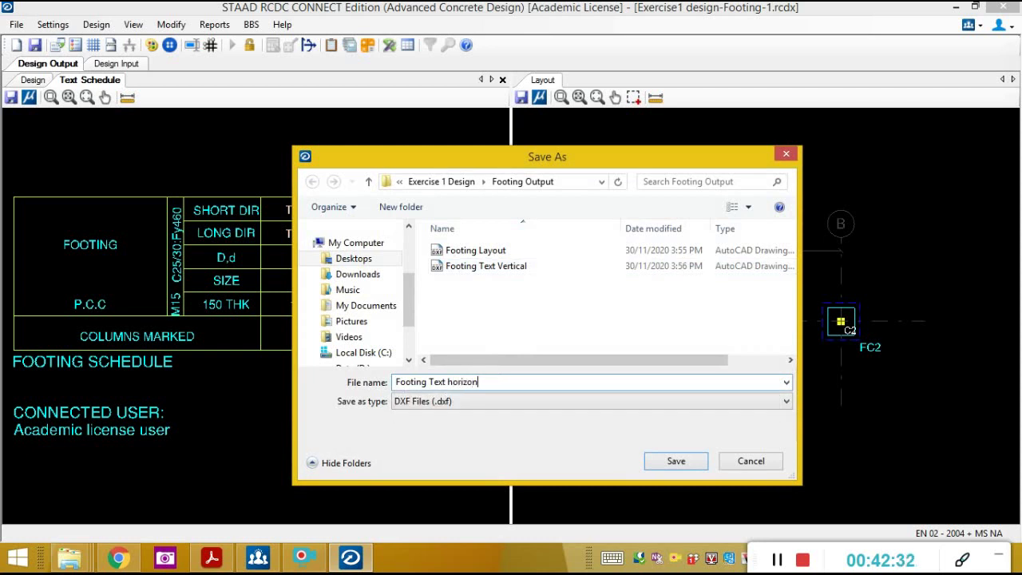
pyautogui.click(675, 462)
# Generate the detailed drawing for all footings with Plan, Section @ L and Section @ B included.
pyautogui.click(214, 24)
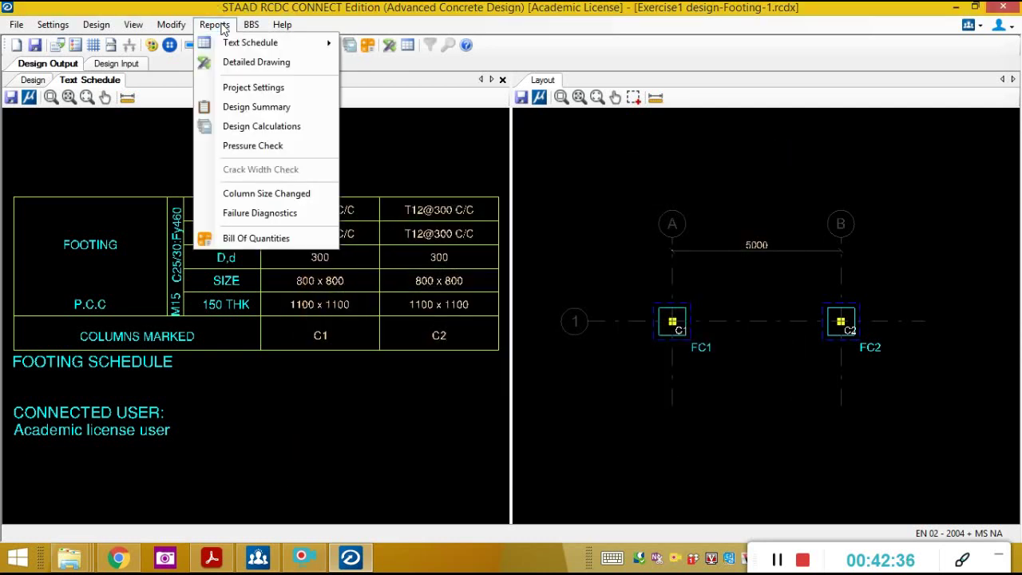
pyautogui.click(240, 64)
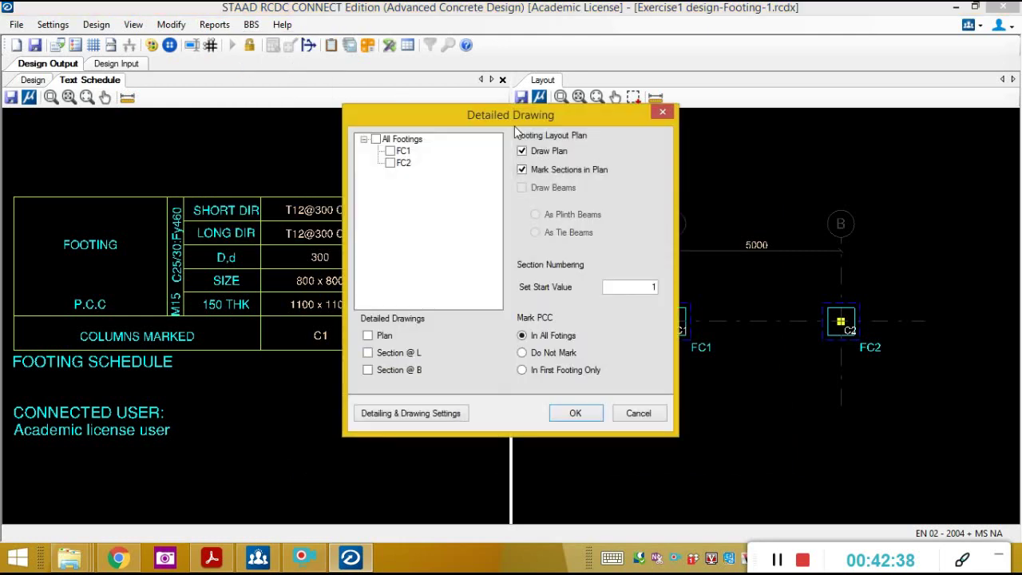
pyautogui.click(375, 140)
pyautogui.click(368, 336)
pyautogui.click(367, 352)
pyautogui.click(367, 370)
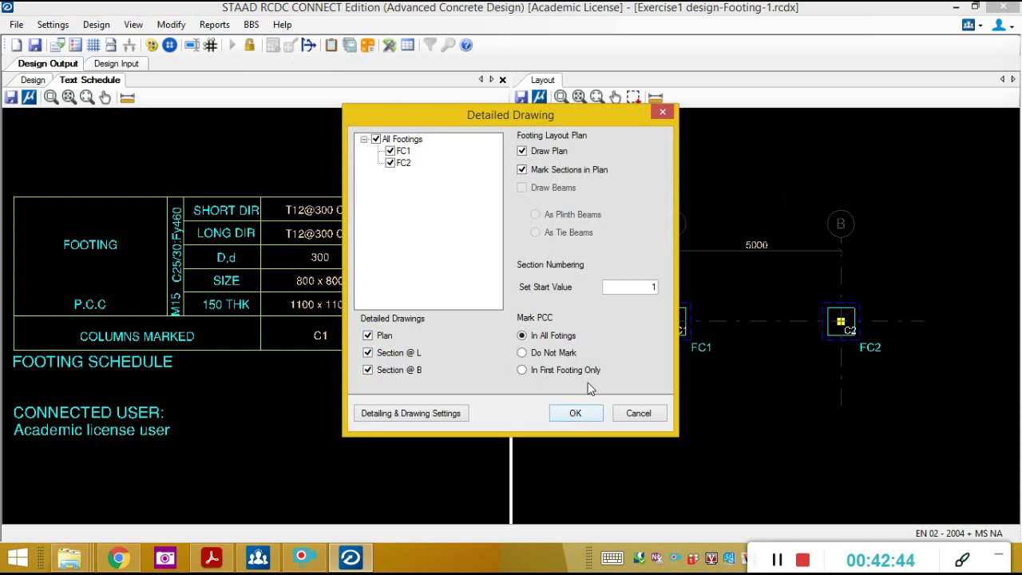
pyautogui.click(575, 413)
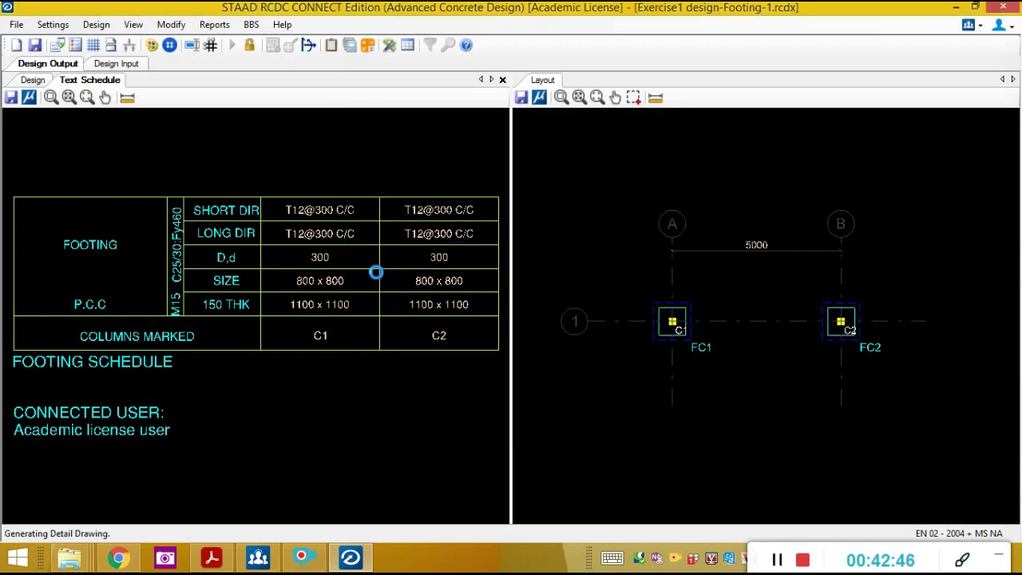
# Examine the section and plan details of footing FC1 in the detailed drawing.
pyautogui.scroll(8, 312, 263)
pyautogui.scroll(2, 250, 292)
pyautogui.scroll(-6, 256, 297)
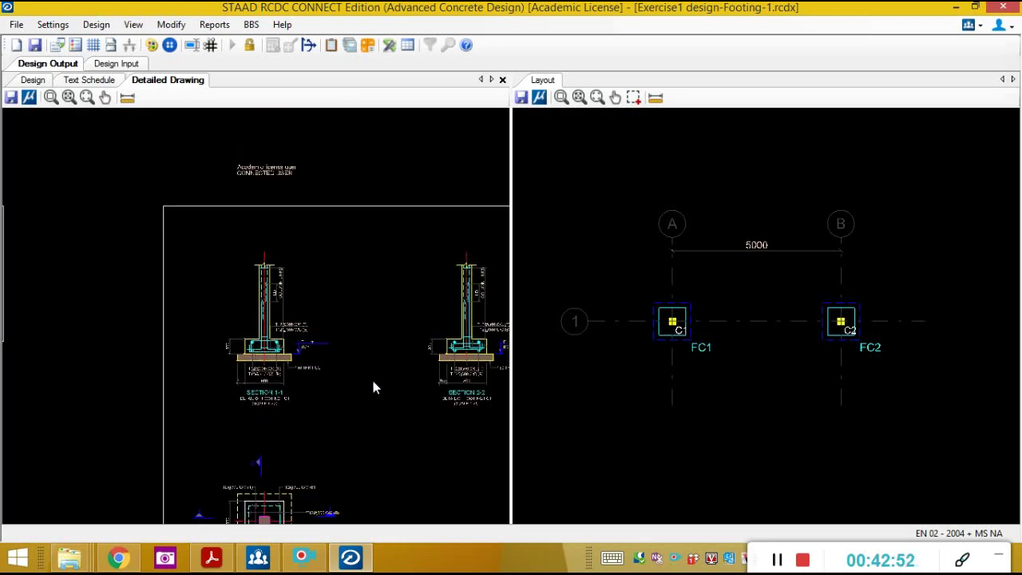
pyautogui.moveTo(373, 388); pyautogui.dragTo(281, 230, button='middle')
pyautogui.moveTo(192, 387); pyautogui.dragTo(213, 301, button='middle')
pyautogui.scroll(4, 211, 325)
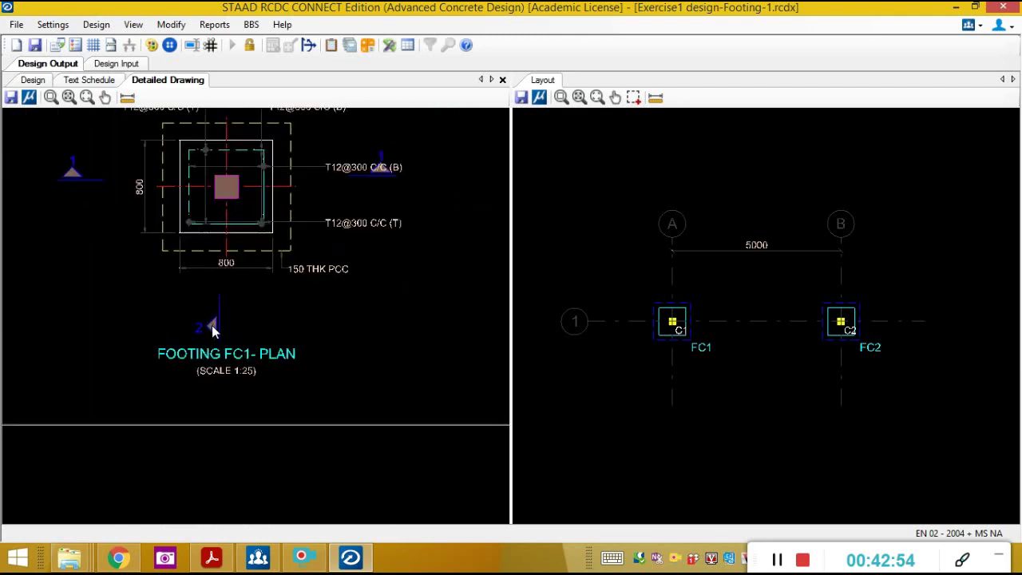
pyautogui.moveTo(300, 236); pyautogui.dragTo(294, 411, button='middle')
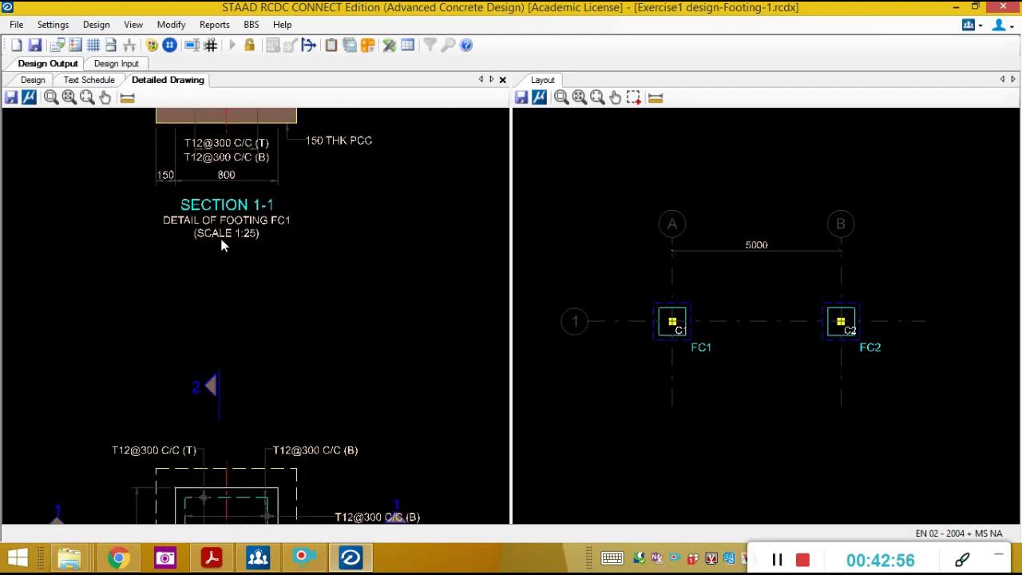
pyautogui.scroll(-4, 247, 251)
pyautogui.moveTo(269, 304); pyautogui.dragTo(303, 251, button='middle')
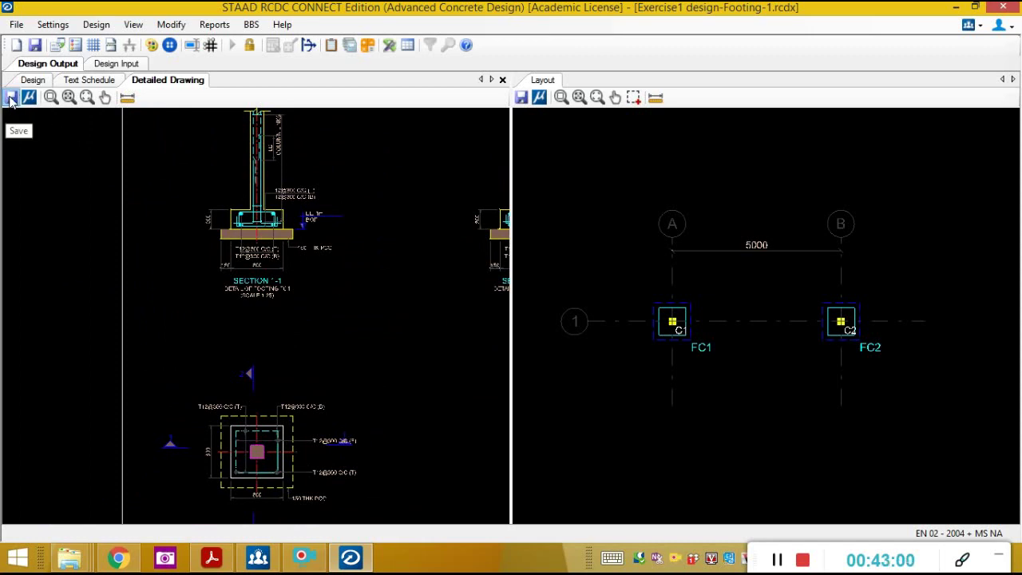
# Export the detailed drawing as a DXF file named "Footing Details" in the Footing Output folder.
pyautogui.click(10, 99)
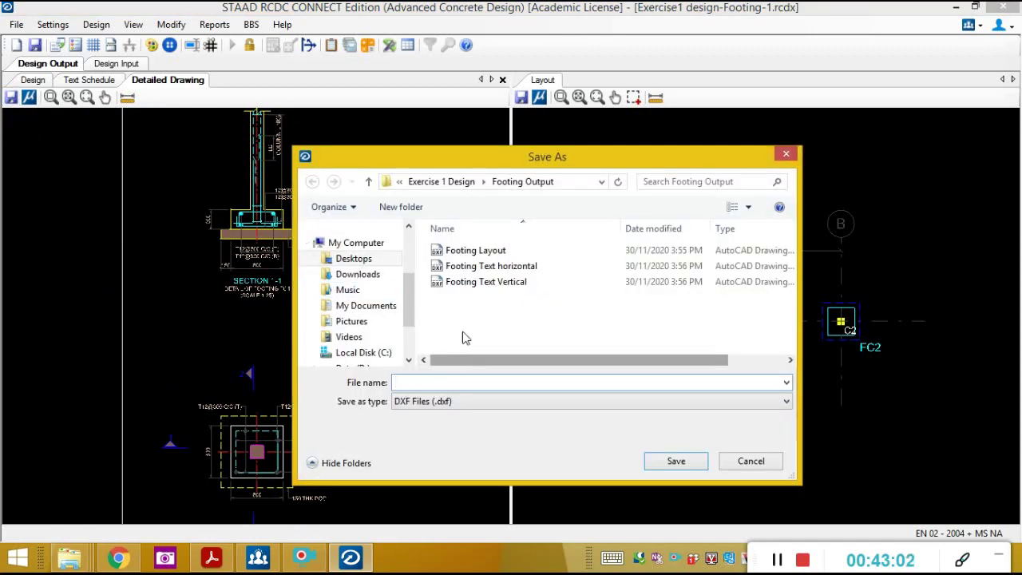
pyautogui.click(461, 254)
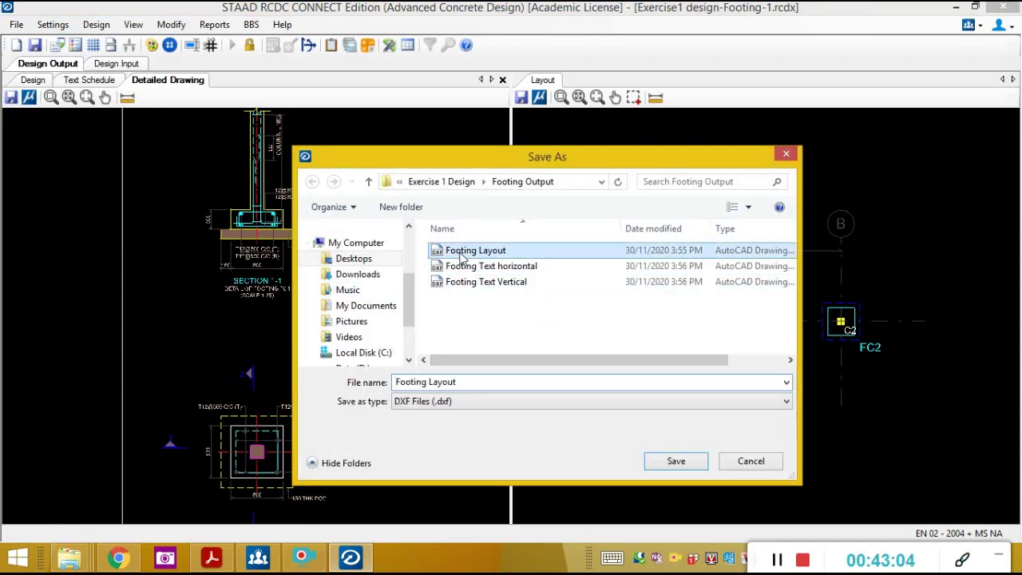
pyautogui.click(471, 383)
pyautogui.click(471, 385)
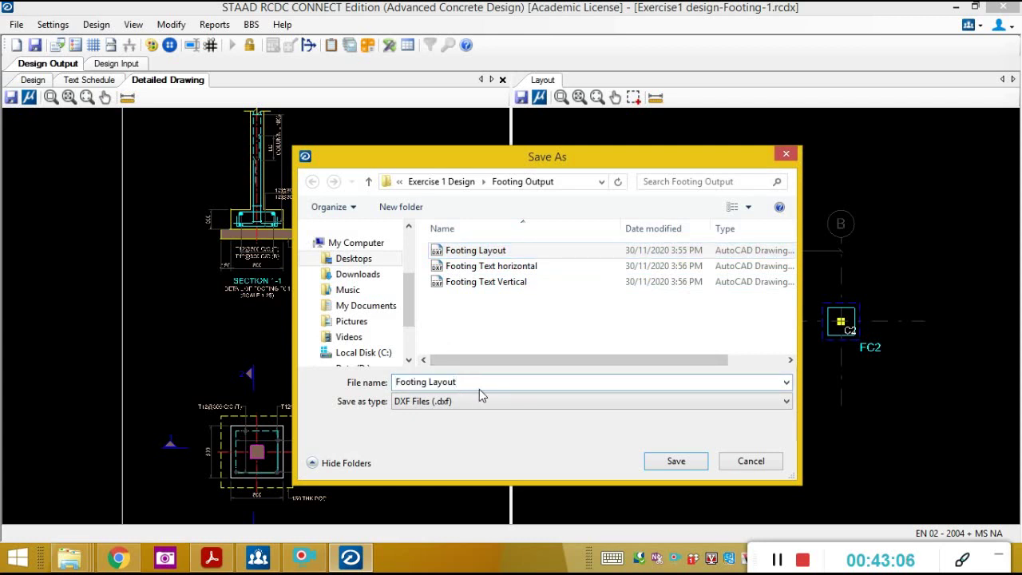
pyautogui.press('BackSpace')
pyautogui.press('BackSpace')
pyautogui.press('BackSpace')
pyautogui.press('BackSpace')
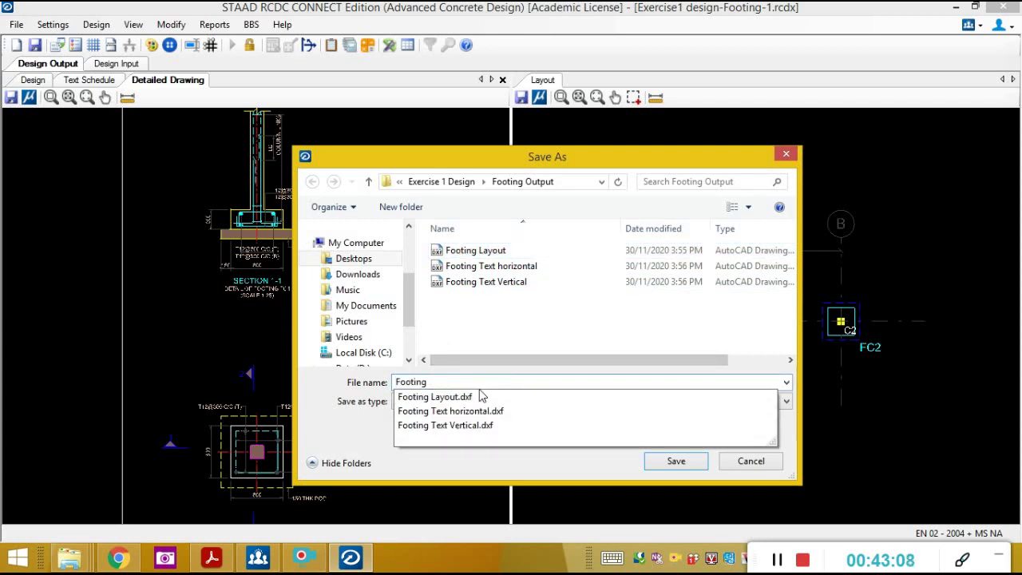
pyautogui.write('Details')
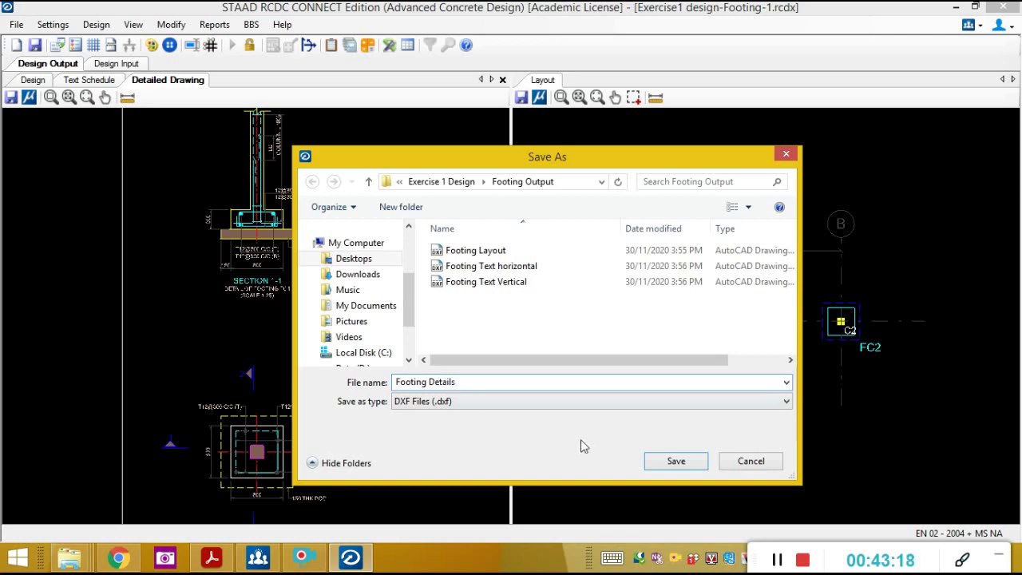
pyautogui.click(676, 462)
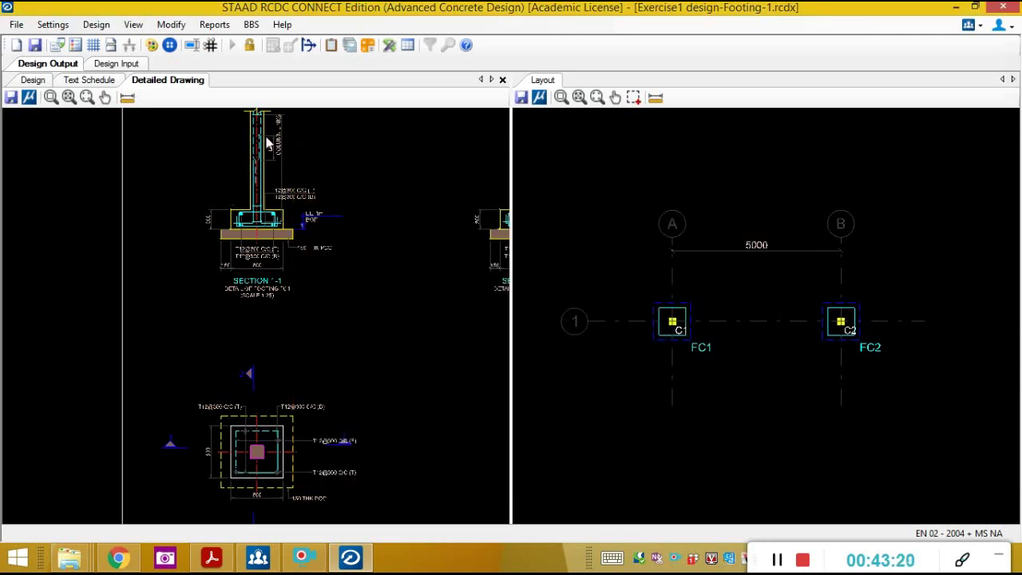
# Generate the design calculations report for all footings, widen its view and review the reinforcement calculations.
pyautogui.click(215, 25)
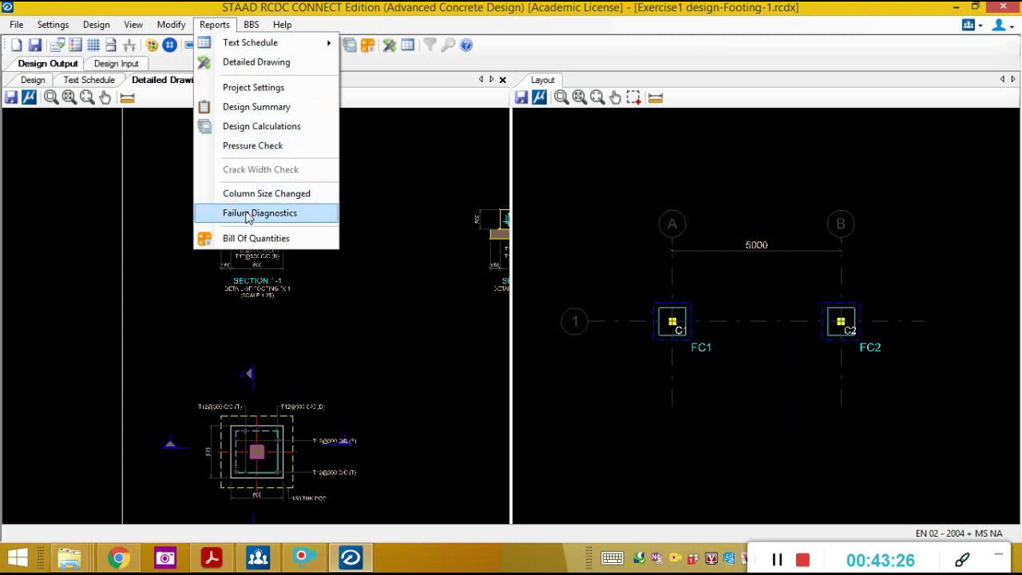
pyautogui.click(260, 126)
pyautogui.click(440, 120)
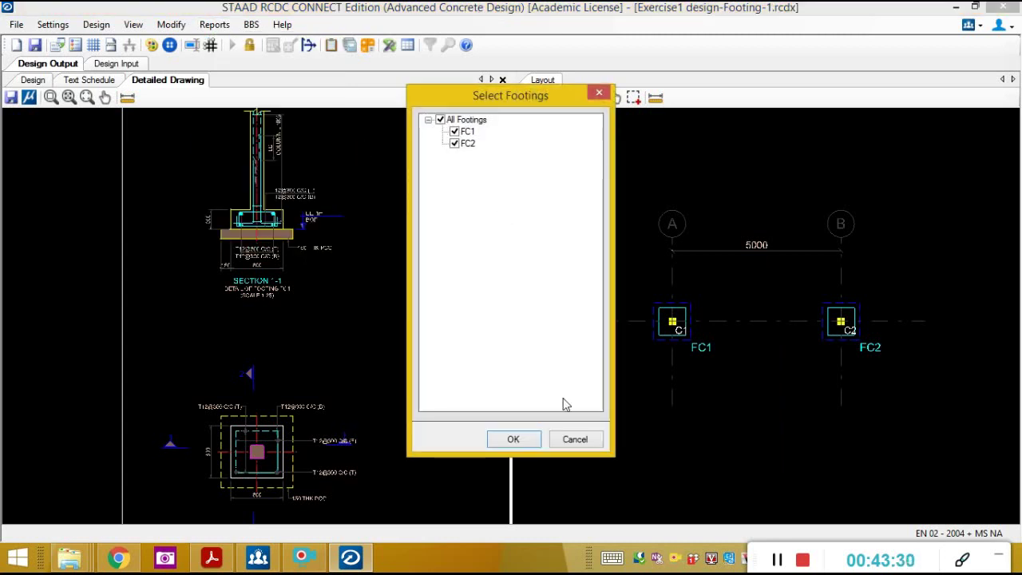
pyautogui.click(515, 441)
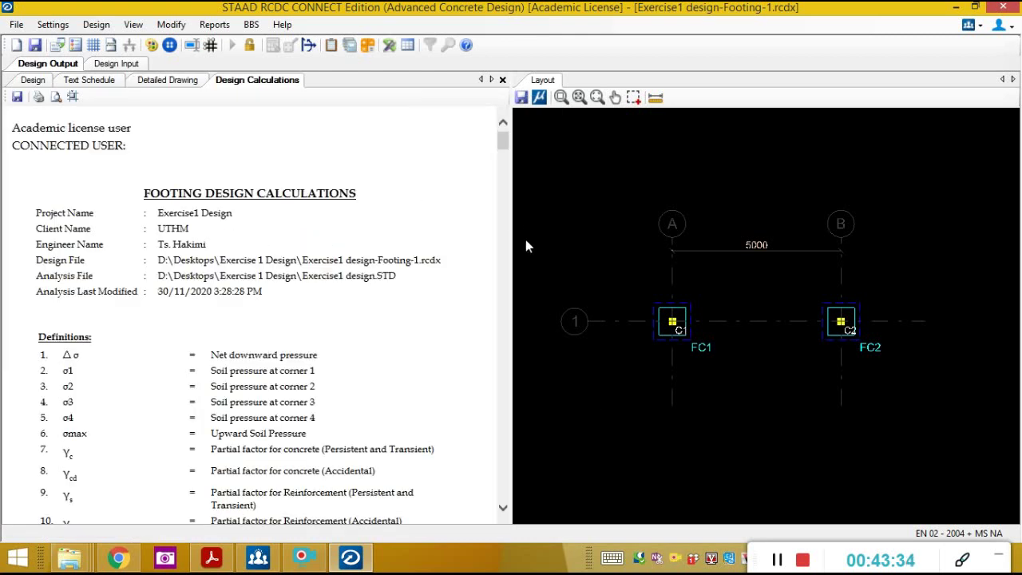
pyautogui.moveTo(512, 238); pyautogui.dragTo(598, 233)
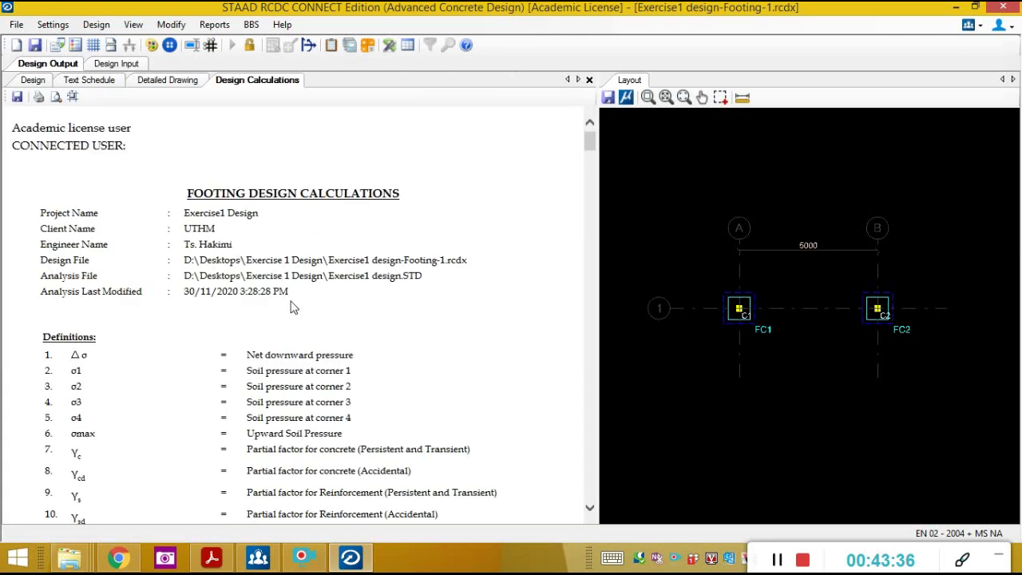
pyautogui.scroll(-15, 351, 302)
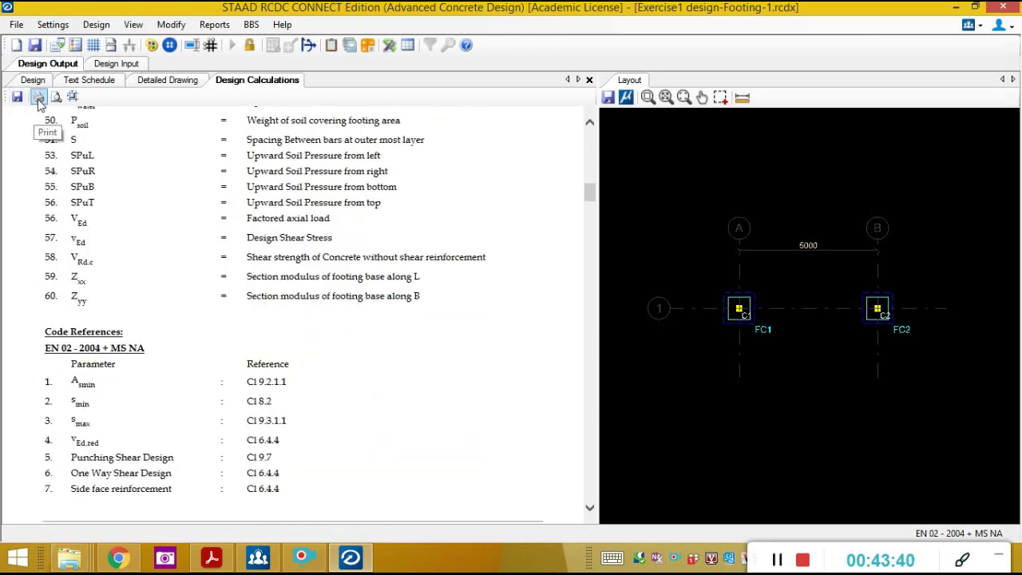
pyautogui.scroll(-20, 224, 240)
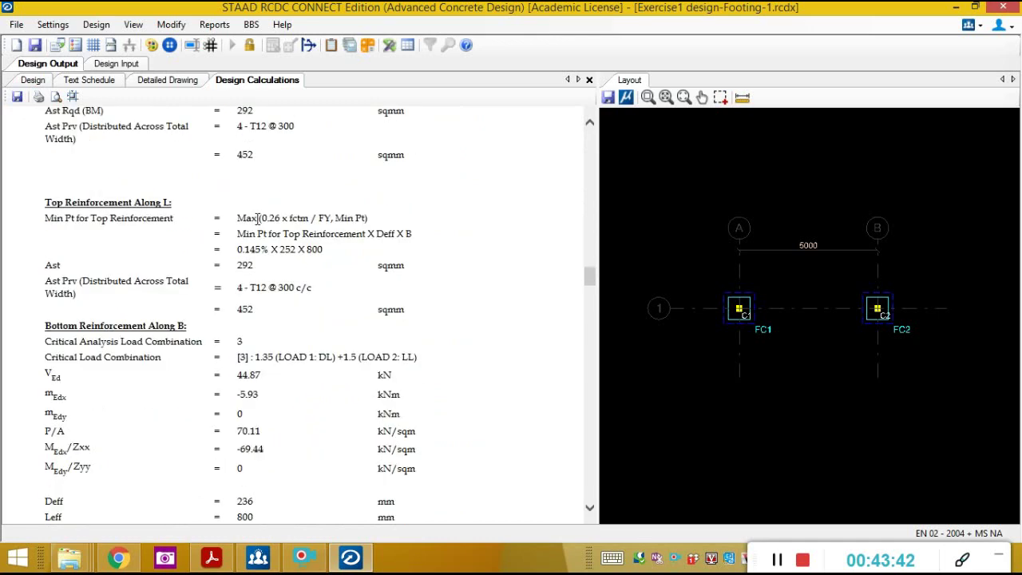
pyautogui.scroll(-5, 258, 218)
# Generate the bar bending schedule for all footings on screen in drawing format and look over its plans, sections and tables.
pyautogui.click(214, 24)
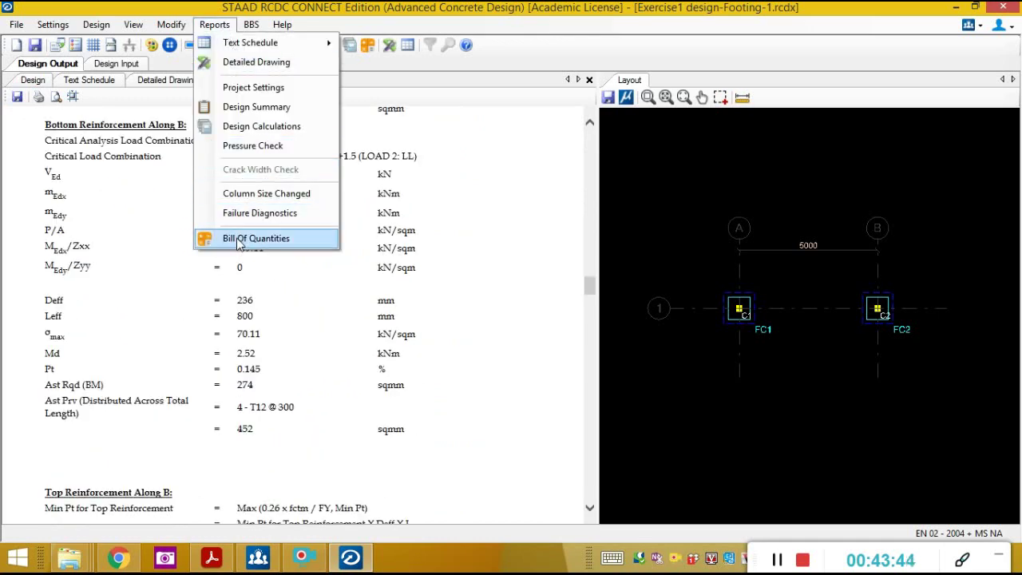
pyautogui.click(251, 26)
pyautogui.click(253, 27)
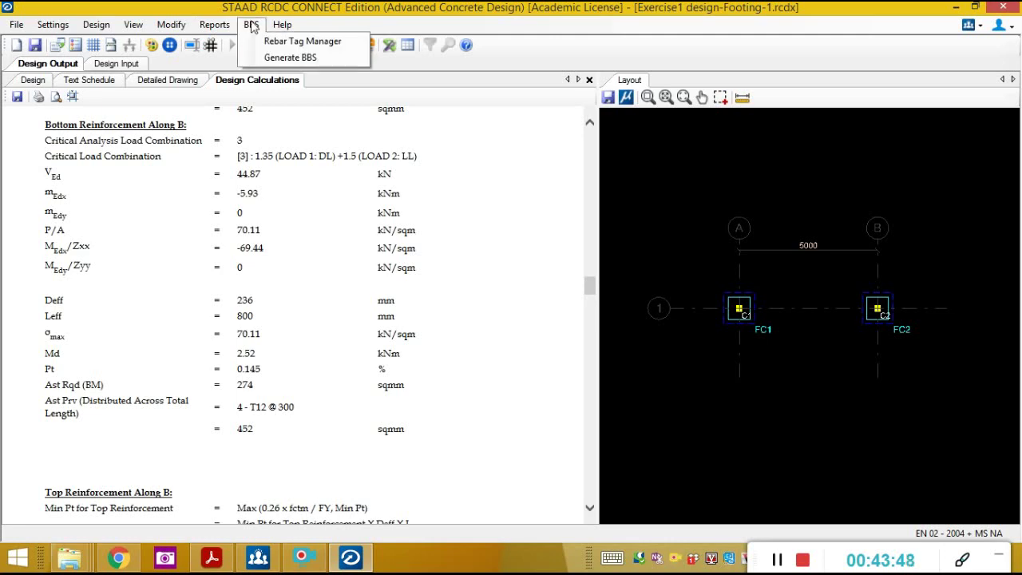
pyautogui.click(292, 62)
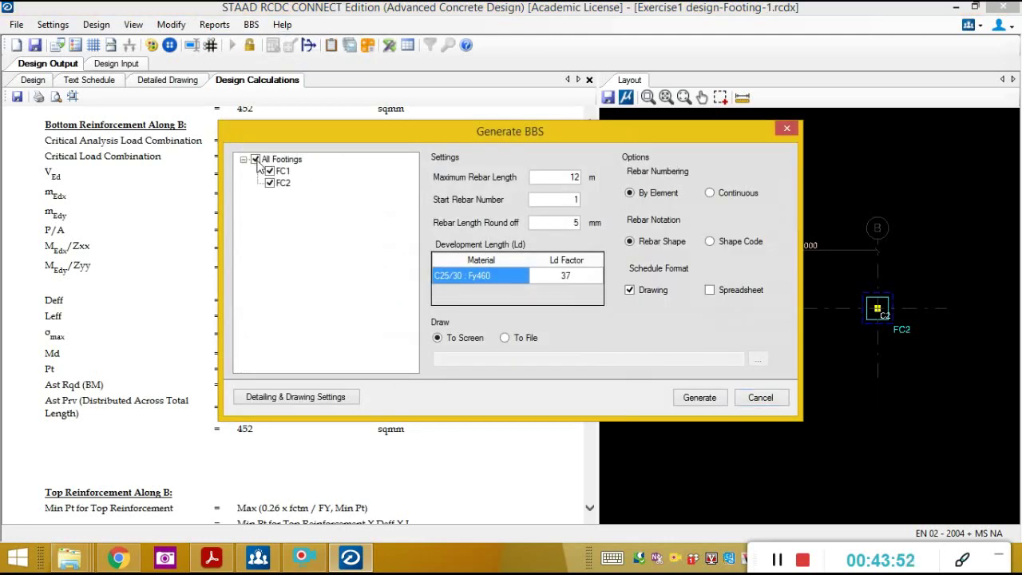
pyautogui.click(700, 398)
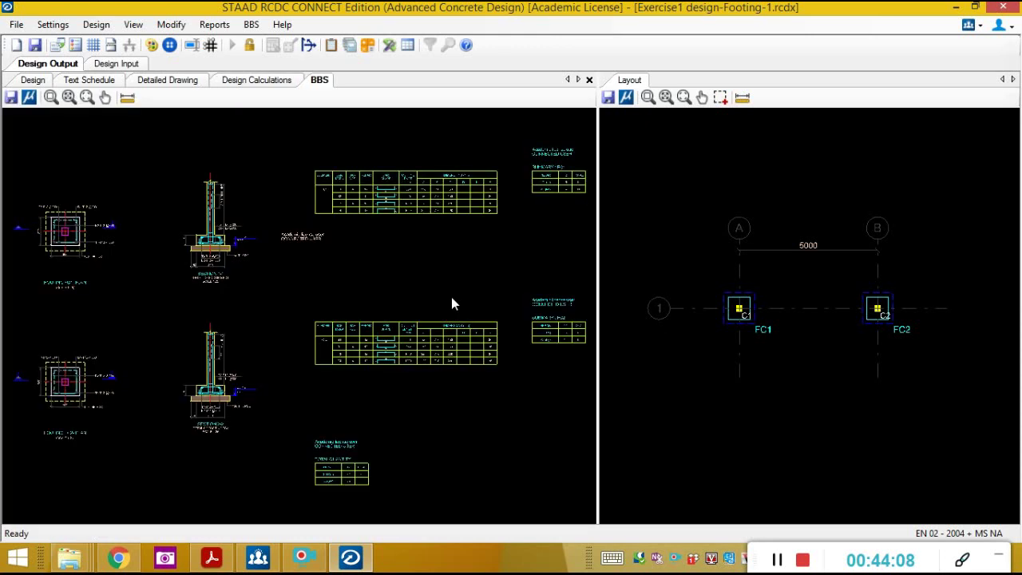
pyautogui.scroll(5, 264, 297)
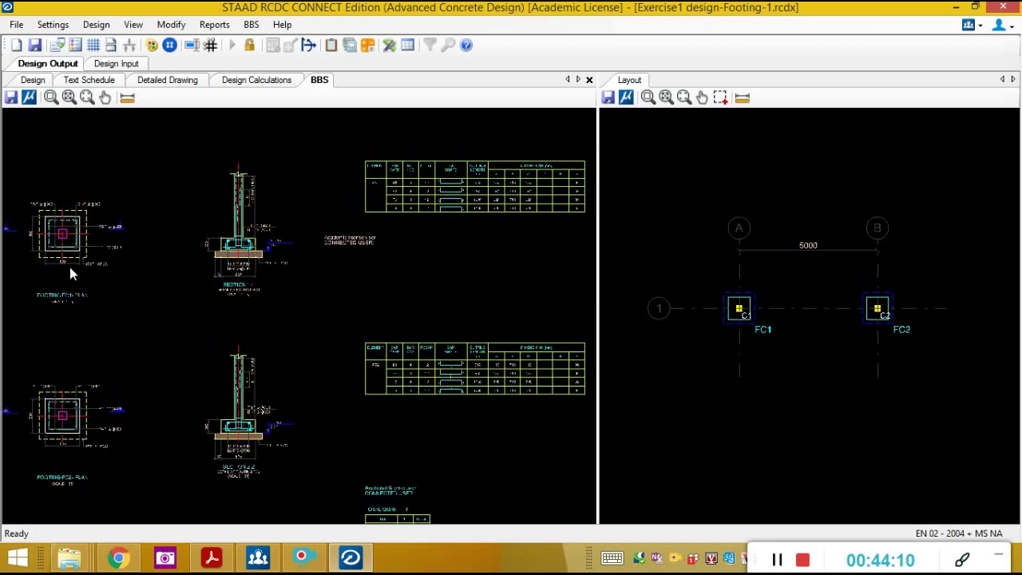
pyautogui.scroll(3, 236, 240)
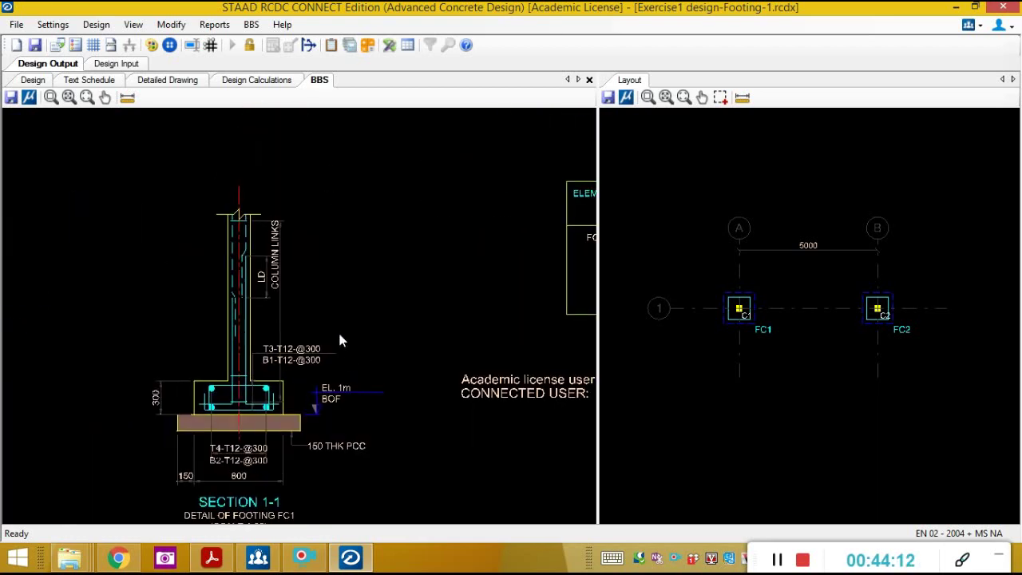
pyautogui.scroll(-3, 333, 298)
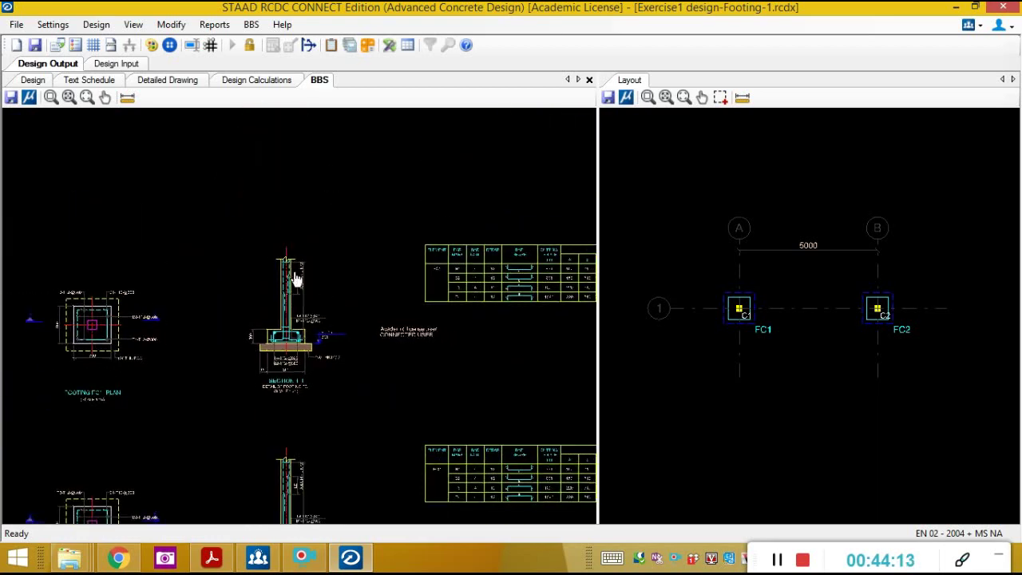
# Export the bar bending schedule as a DXF file named "Footing BBS" in the Footing Output folder.
pyautogui.click(12, 96)
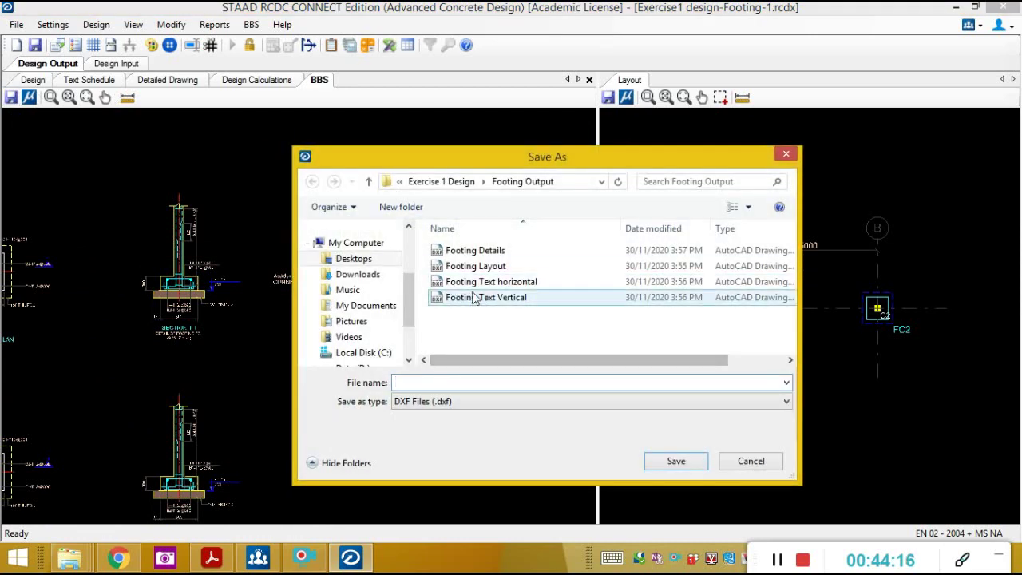
pyautogui.click(463, 273)
pyautogui.click(464, 383)
pyautogui.click(464, 383)
pyautogui.press('BackSpace')
pyautogui.press('BackSpace')
pyautogui.press('BackSpace')
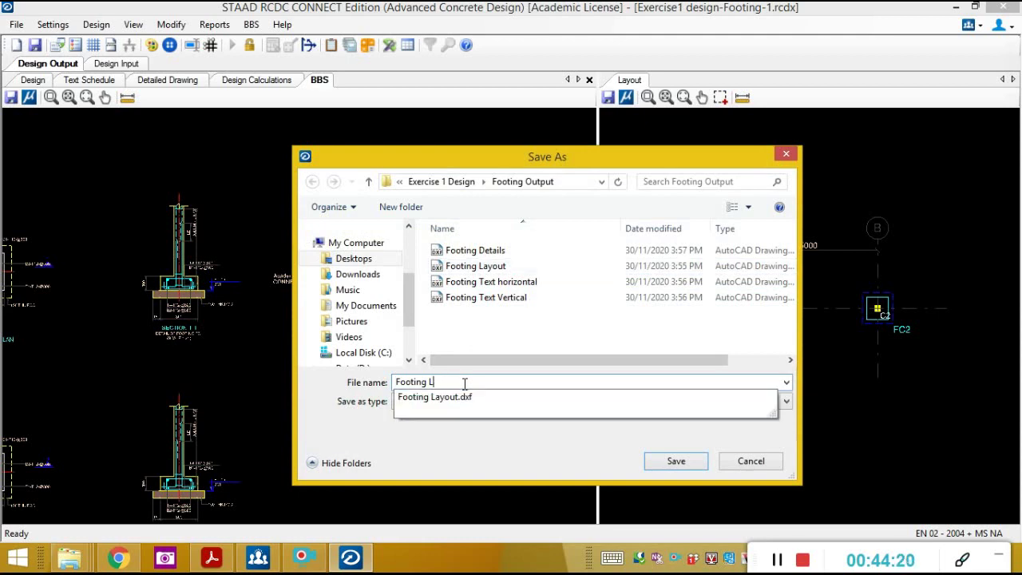
pyautogui.press('BackSpace')
pyautogui.write('BBS')
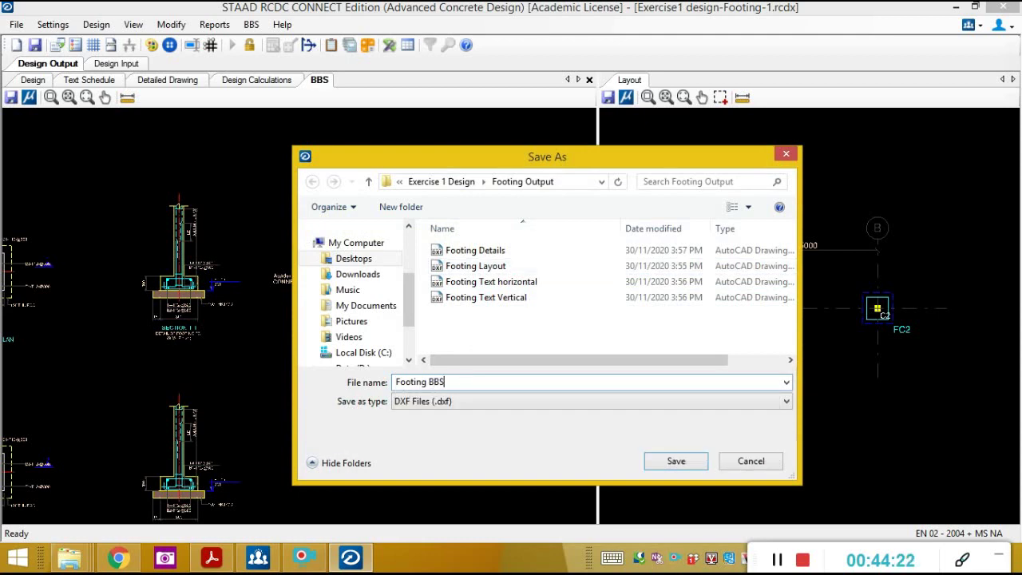
pyautogui.click(662, 461)
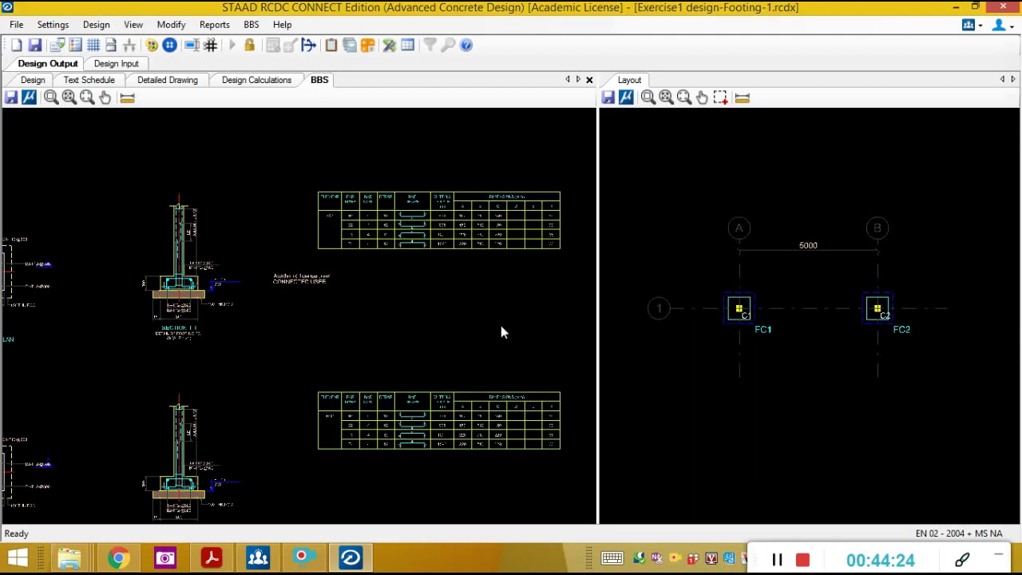
# Examine Section 1-1 of footing FC1 in the bar bending schedule drawing, including its bar marks, column links and lap length.
pyautogui.scroll(-2, 368, 254)
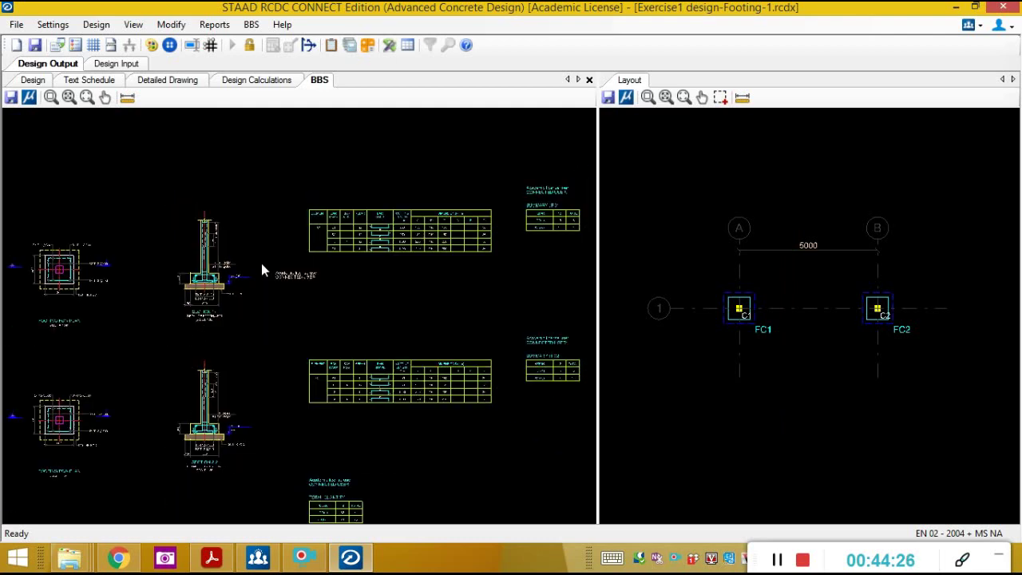
pyautogui.scroll(5, 358, 254)
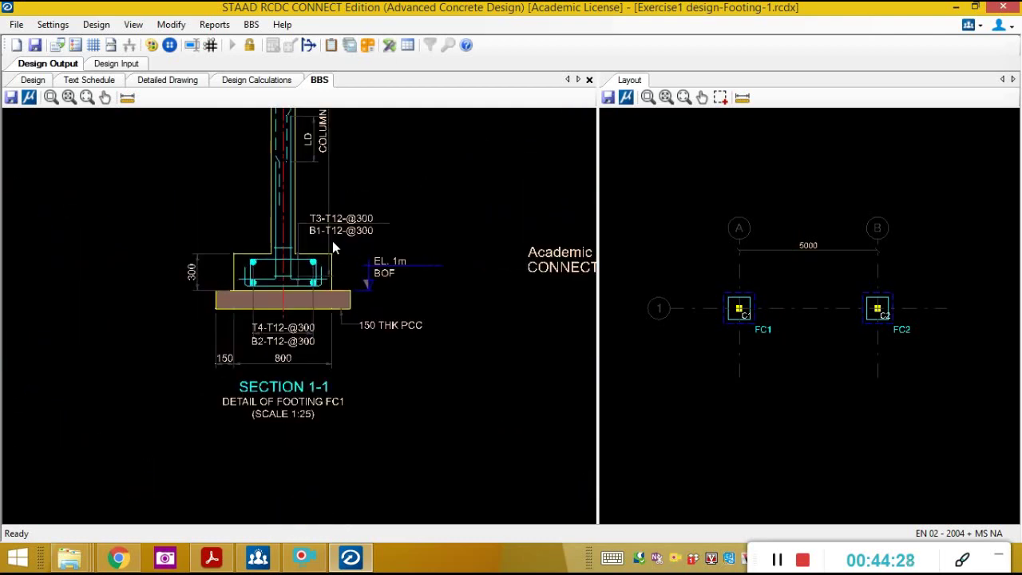
pyautogui.scroll(-3, 347, 252)
pyautogui.scroll(2, 311, 256)
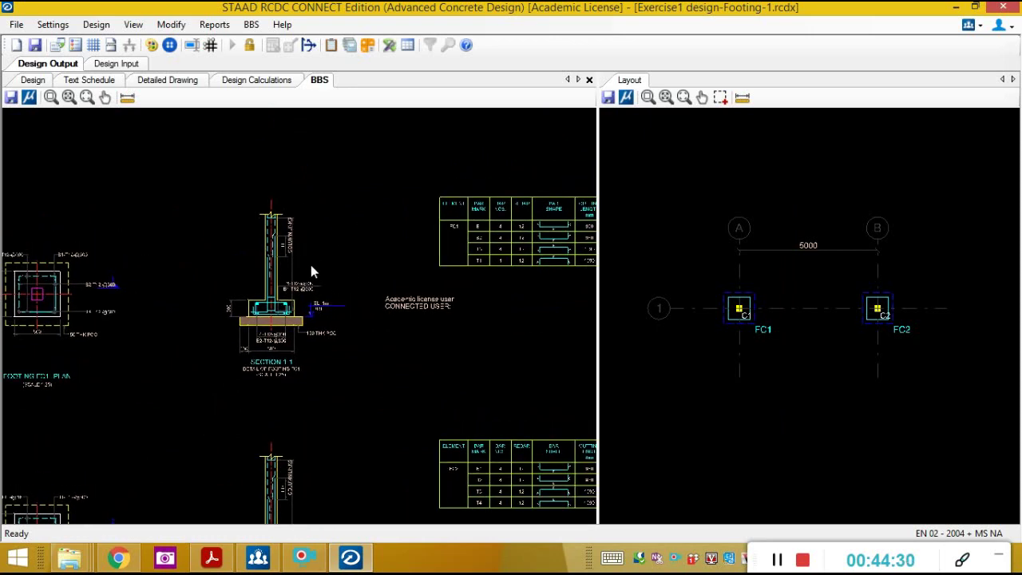
pyautogui.scroll(1, 304, 261)
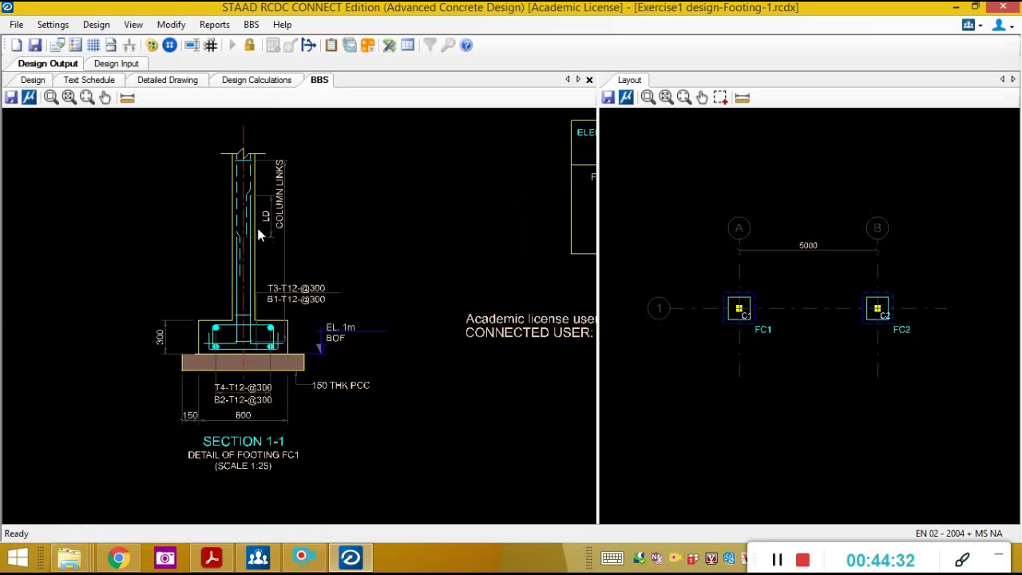
pyautogui.scroll(-2, 269, 296)
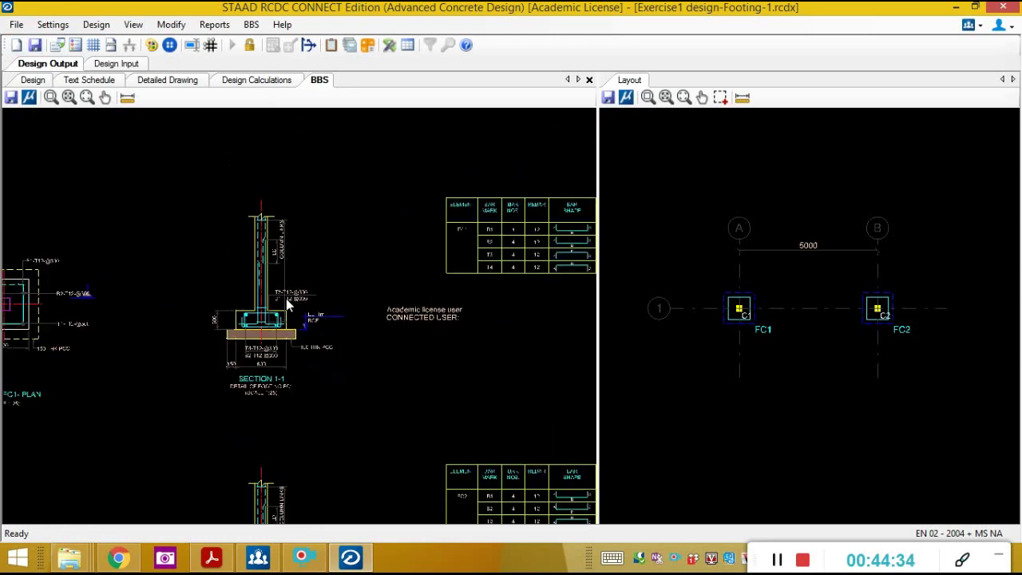
pyautogui.scroll(1, 368, 235)
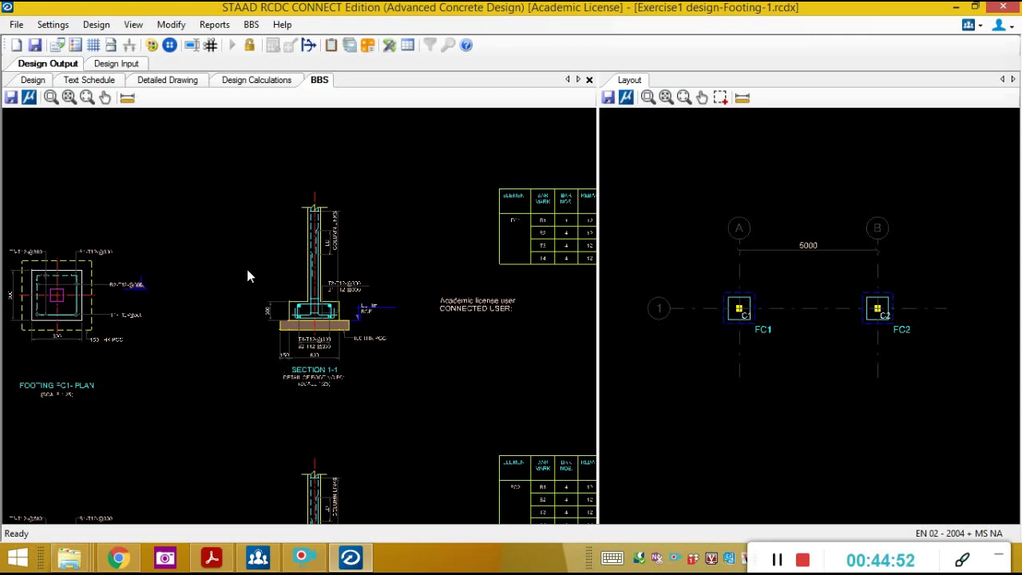
pyautogui.scroll(3, 316, 315)
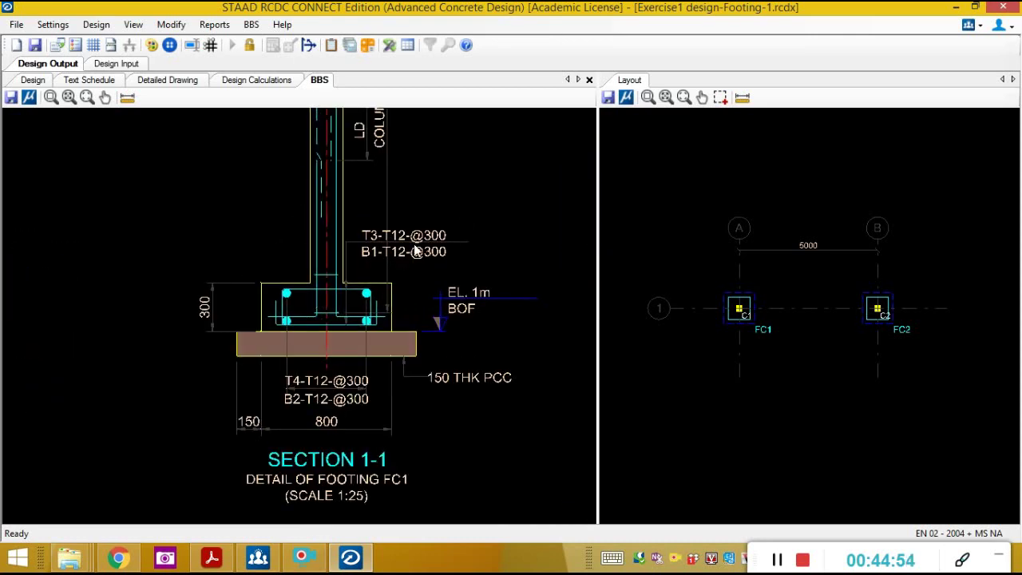
pyautogui.scroll(-3, 355, 276)
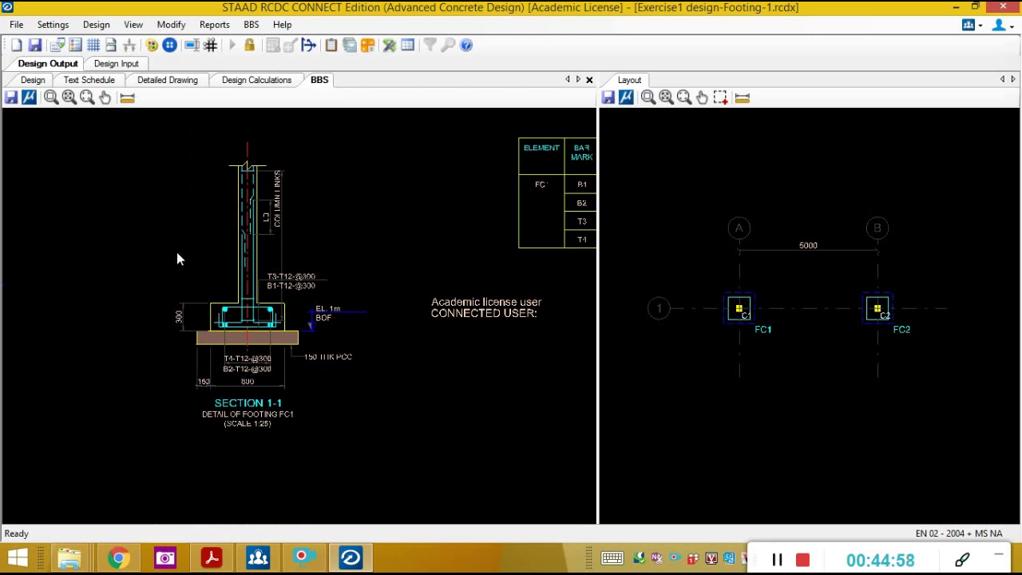
pyautogui.scroll(-3, 288, 263)
pyautogui.scroll(4, 294, 271)
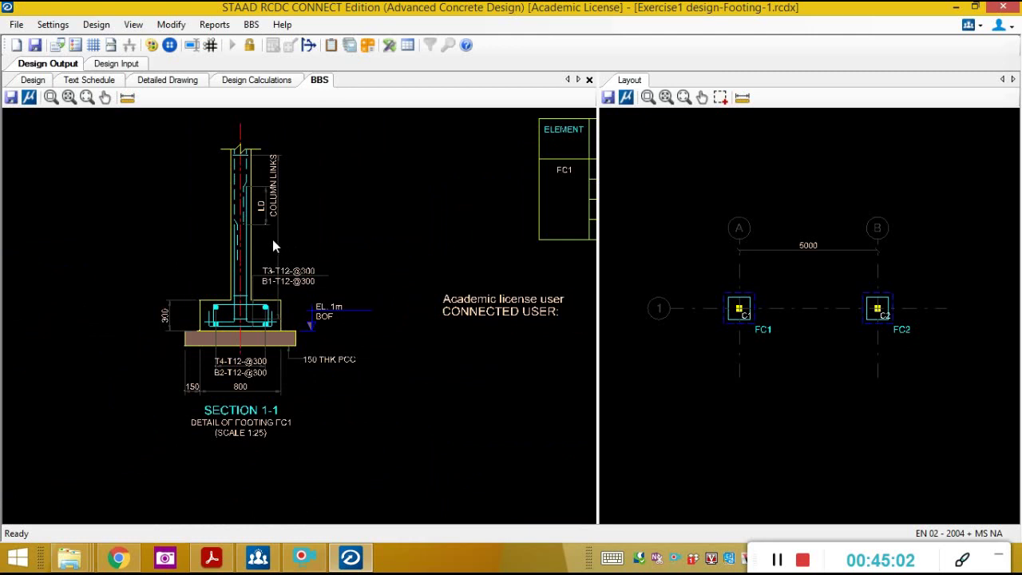
pyautogui.moveTo(289, 234); pyautogui.dragTo(349, 250, button='middle')
pyautogui.moveTo(395, 192)
pyautogui.mouseDown(button='middle')
pyautogui.moveTo(271, 210)
pyautogui.moveTo(297, 228)
pyautogui.moveTo(307, 286)
pyautogui.mouseUp(button='middle')
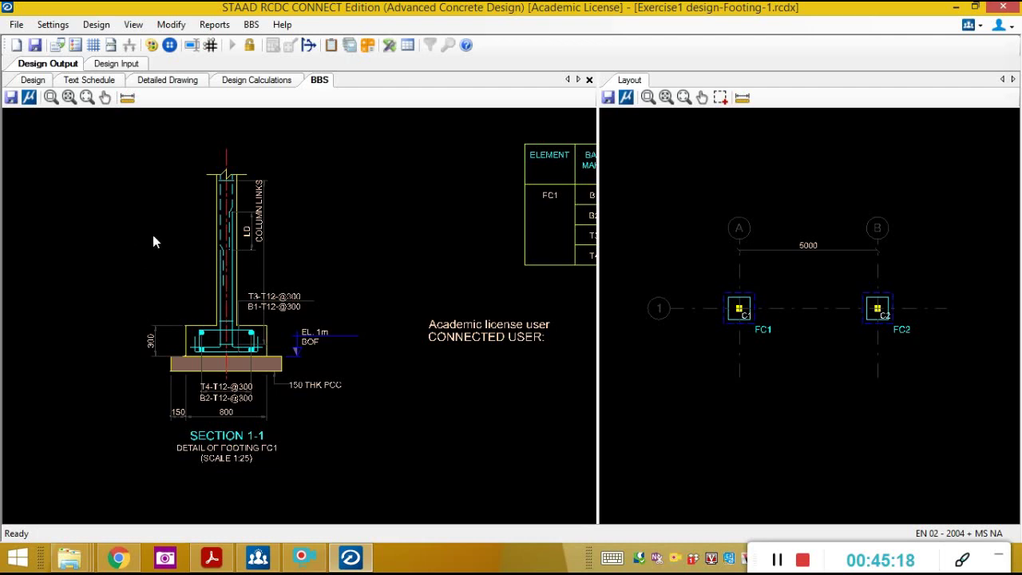
pyautogui.moveTo(164, 229)
pyautogui.mouseDown(button='middle')
pyautogui.moveTo(231, 219)
pyautogui.moveTo(176, 237)
pyautogui.mouseUp(button='middle')
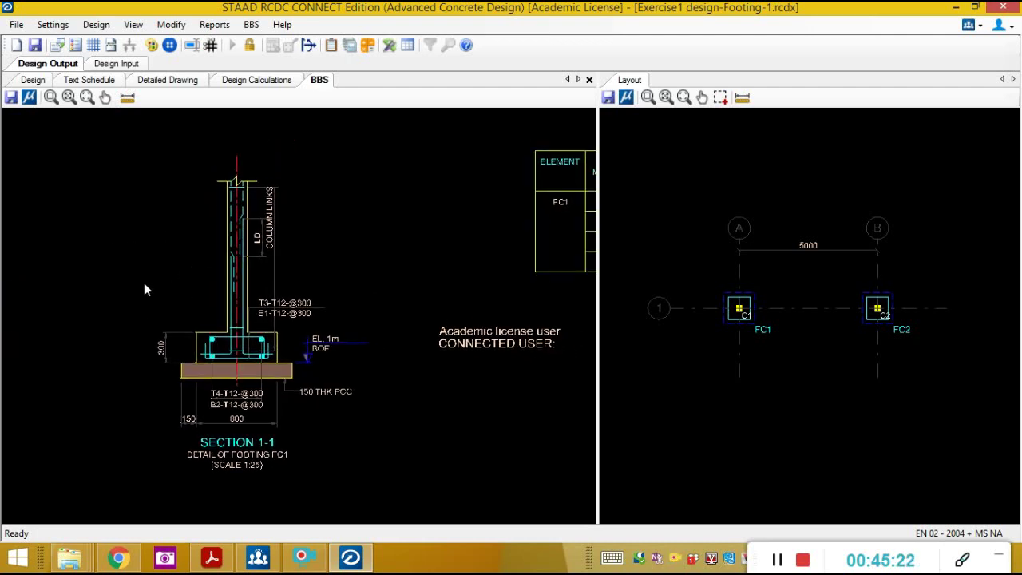
pyautogui.scroll(3, 153, 289)
pyautogui.scroll(-2, 239, 263)
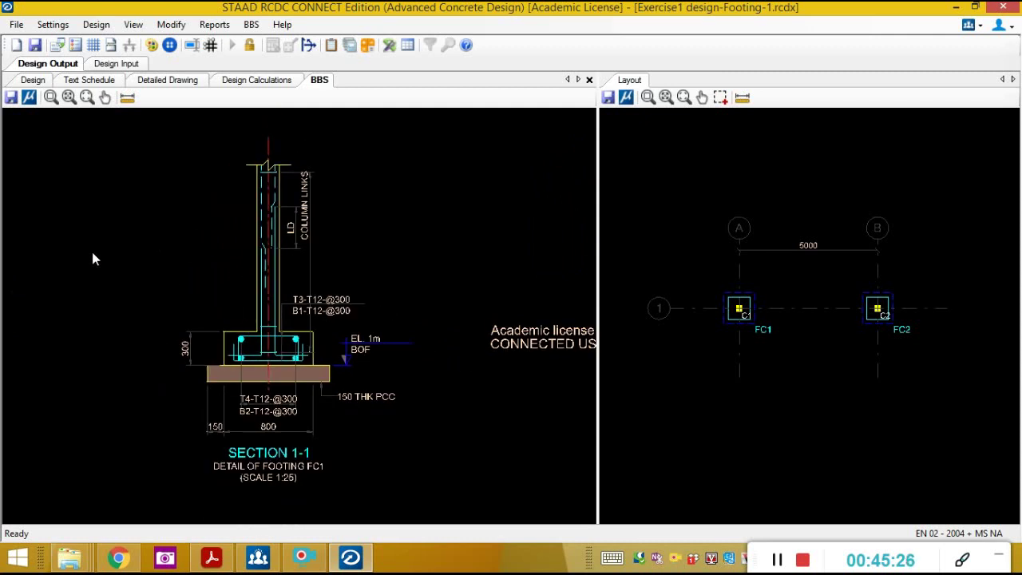
pyautogui.moveTo(409, 228)
pyautogui.mouseDown(button='middle')
pyautogui.moveTo(463, 187)
pyautogui.moveTo(388, 224)
pyautogui.moveTo(376, 287)
pyautogui.mouseUp(button='middle')
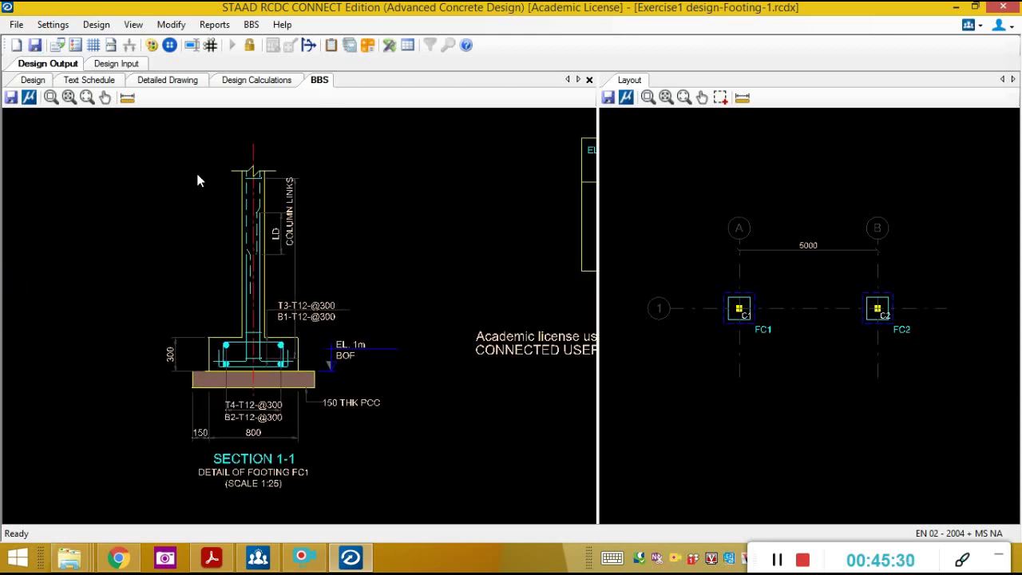
# Start a new project named "Exercise1 Design" with UTHM as the client and fill in the engineer's name.
pyautogui.click(16, 25)
pyautogui.click(36, 39)
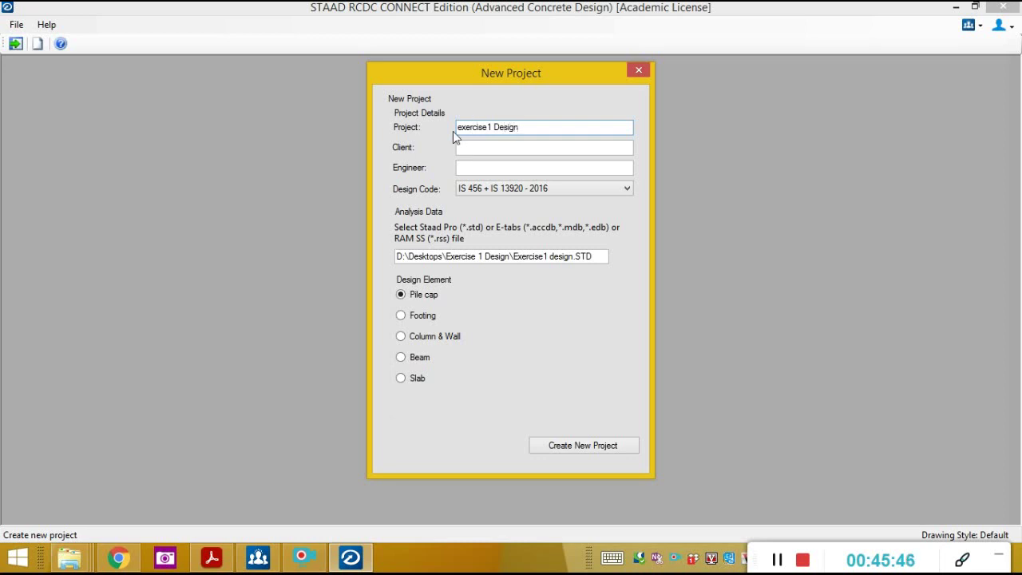
pyautogui.press('BackSpace')
pyautogui.write('E')
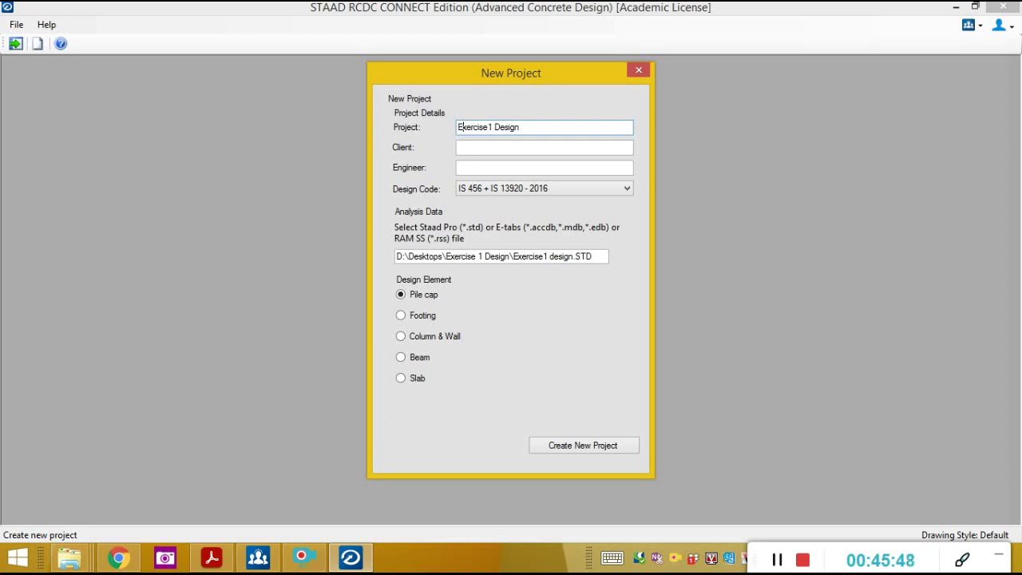
pyautogui.click(485, 149)
pyautogui.write('UTHM')
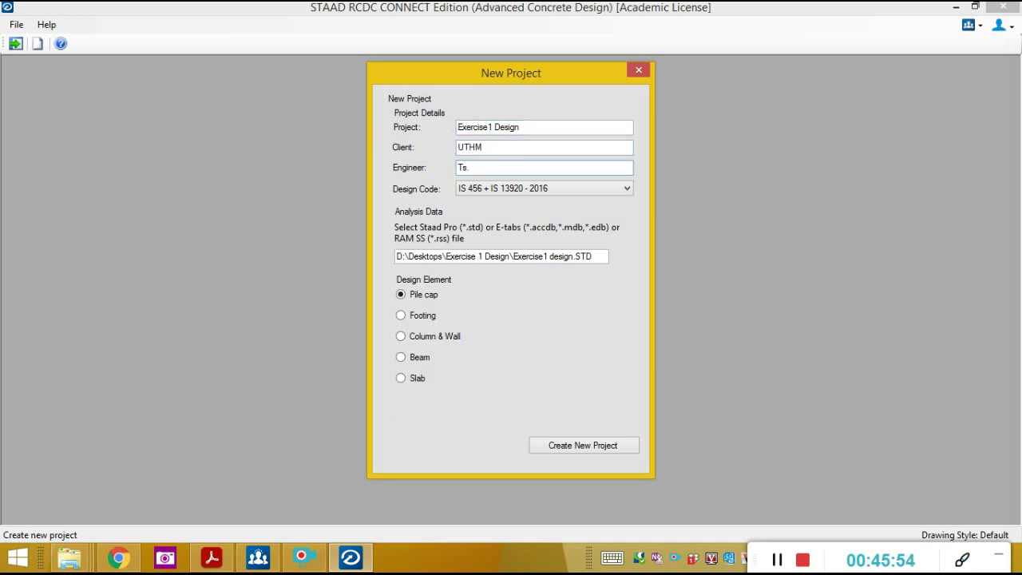
# Set the design code to EN 02 - 2004 + MS NA and create the Pile cap project without associating a CONNECTED project.
pyautogui.click(581, 185)
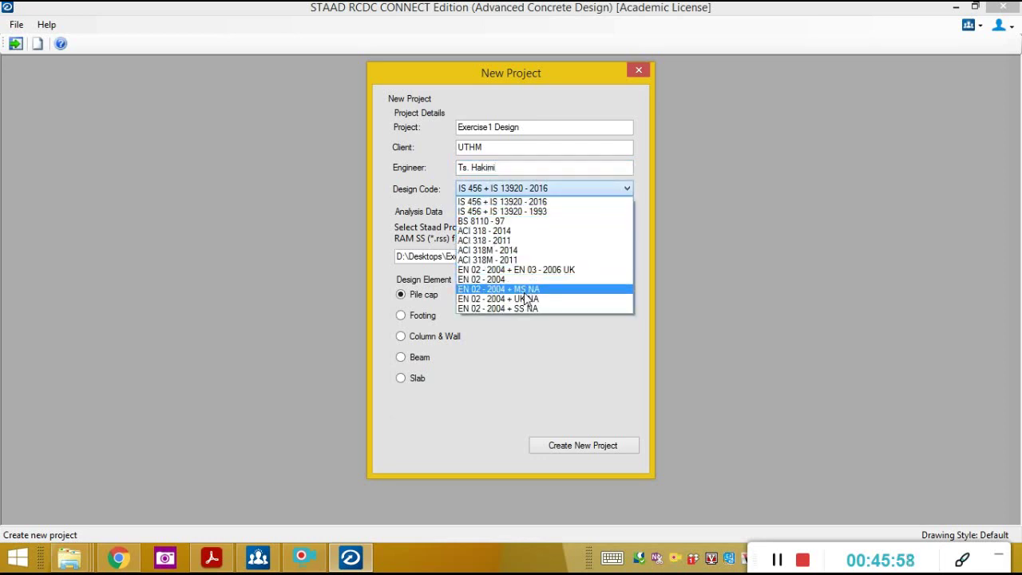
pyautogui.click(520, 289)
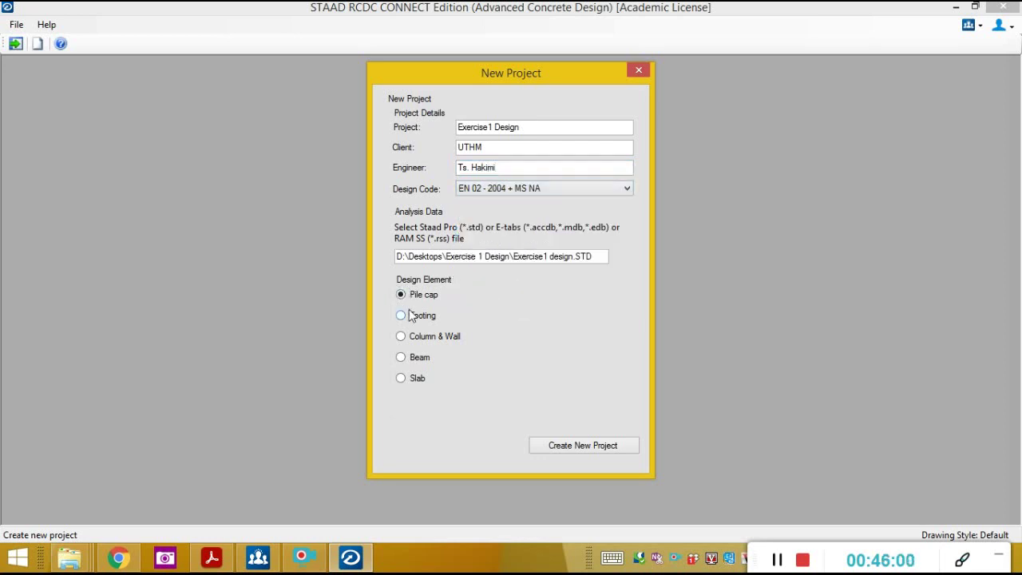
pyautogui.click(572, 448)
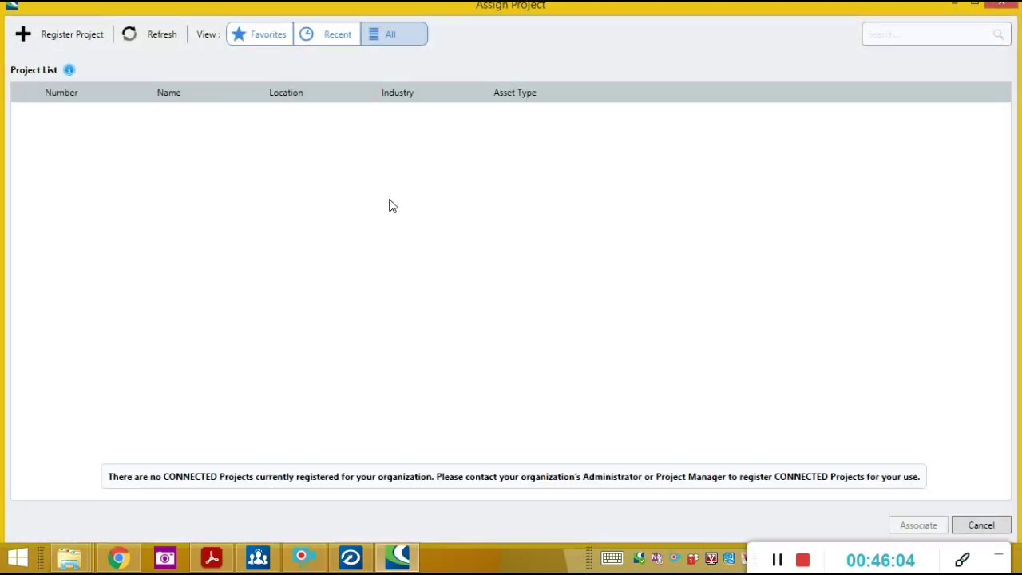
pyautogui.click(997, 526)
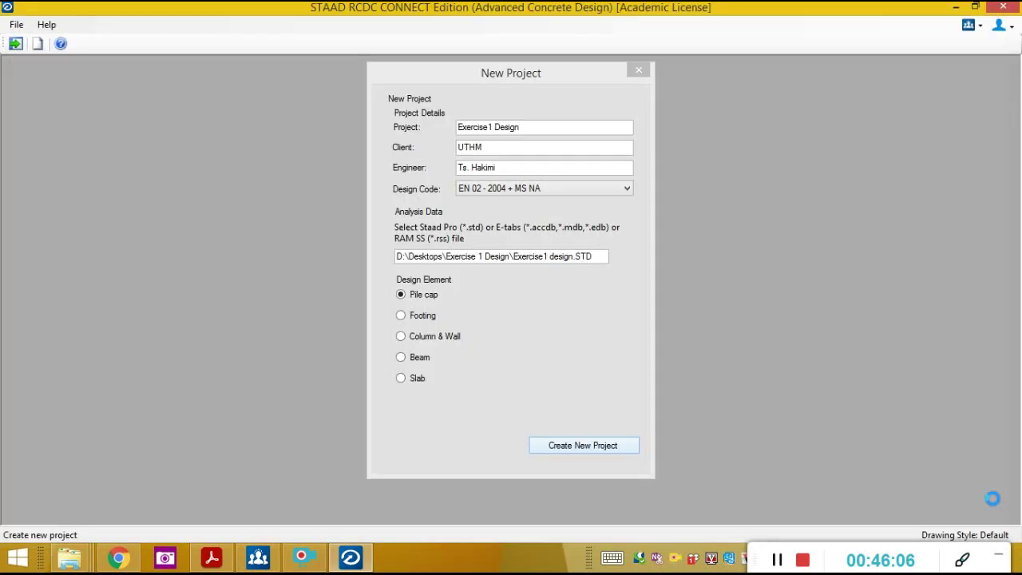
pyautogui.click(575, 339)
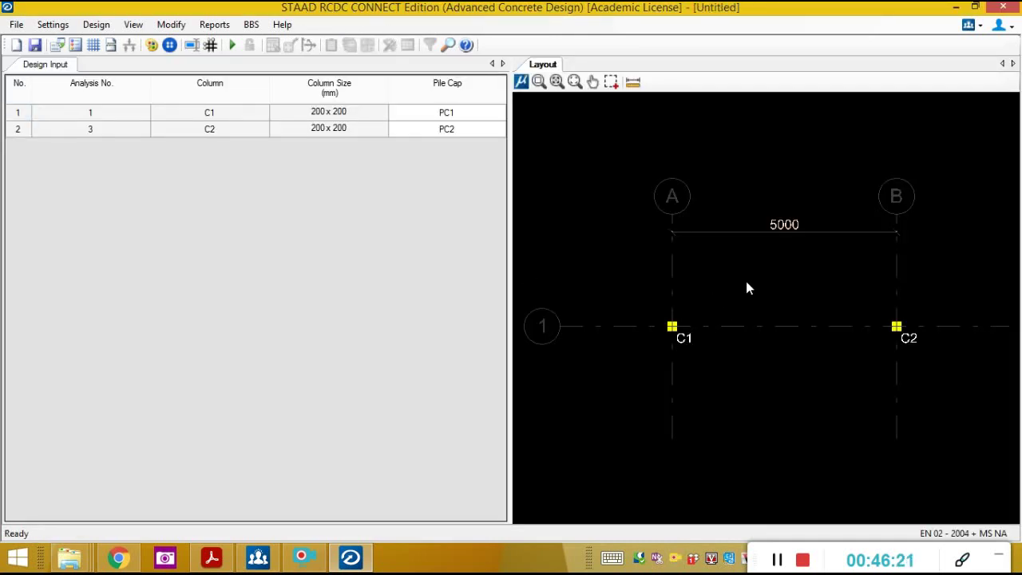
# Set the pile cap design's concrete grade to C25/30 and steel grade to Fy460 in the general settings.
pyautogui.moveTo(747, 288); pyautogui.dragTo(731, 276, button='middle')
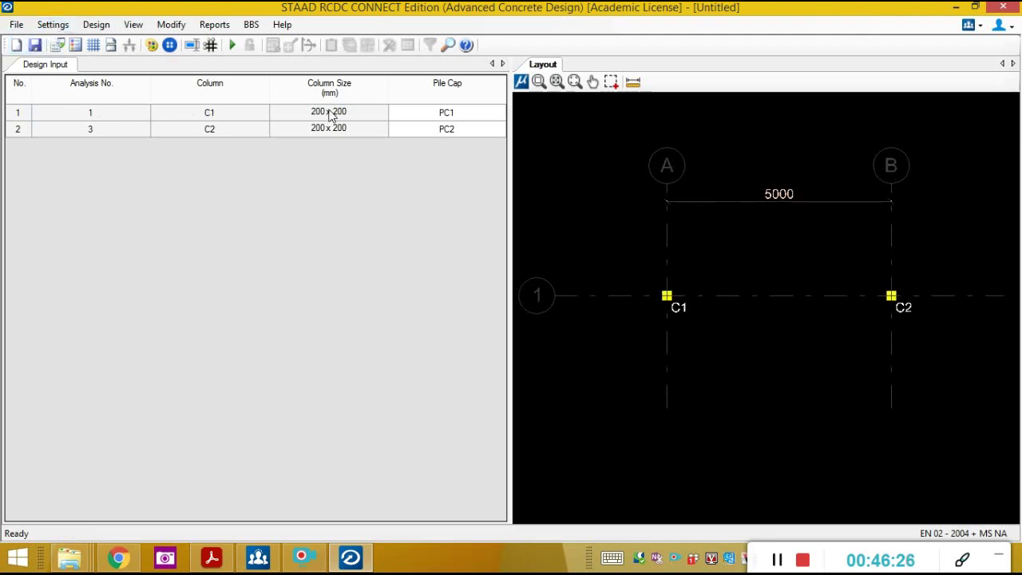
pyautogui.click(40, 28)
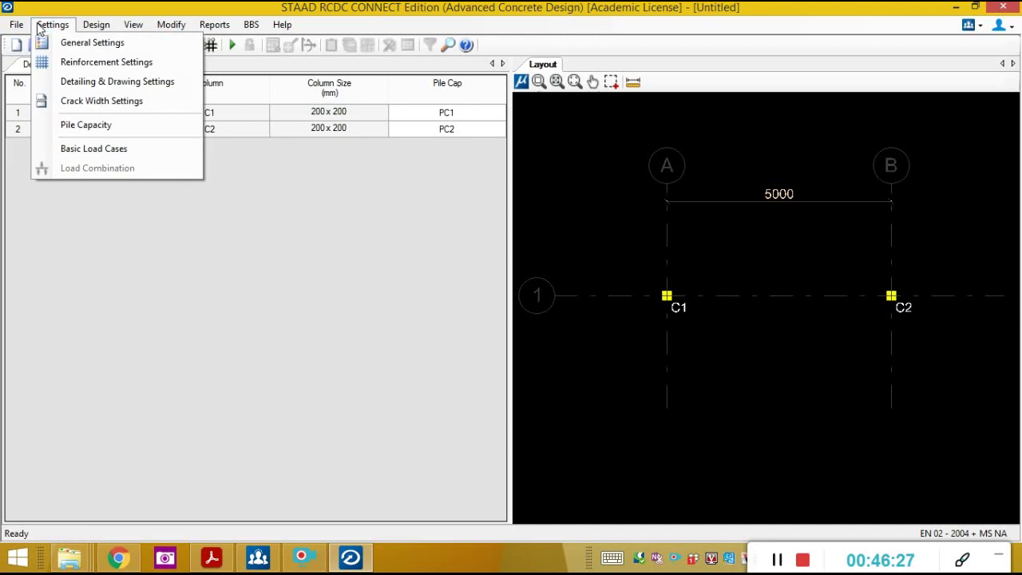
pyautogui.click(77, 45)
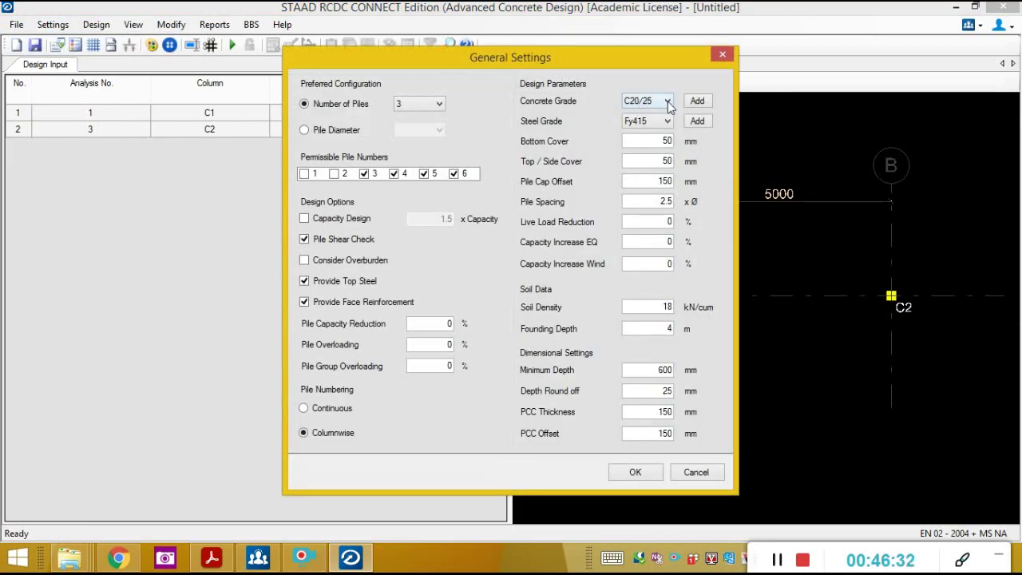
pyautogui.click(669, 101)
pyautogui.click(659, 141)
pyautogui.click(659, 122)
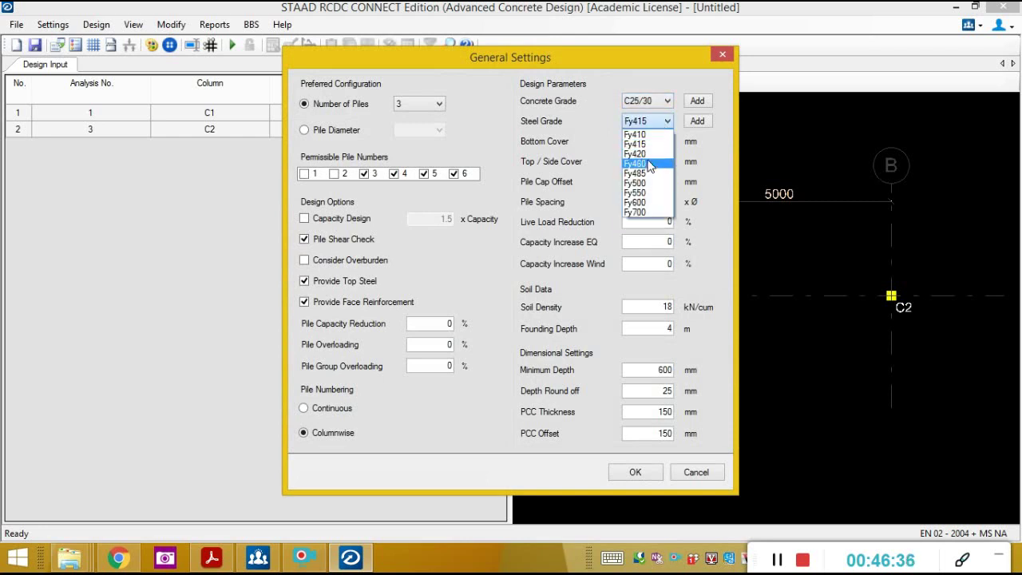
pyautogui.click(651, 164)
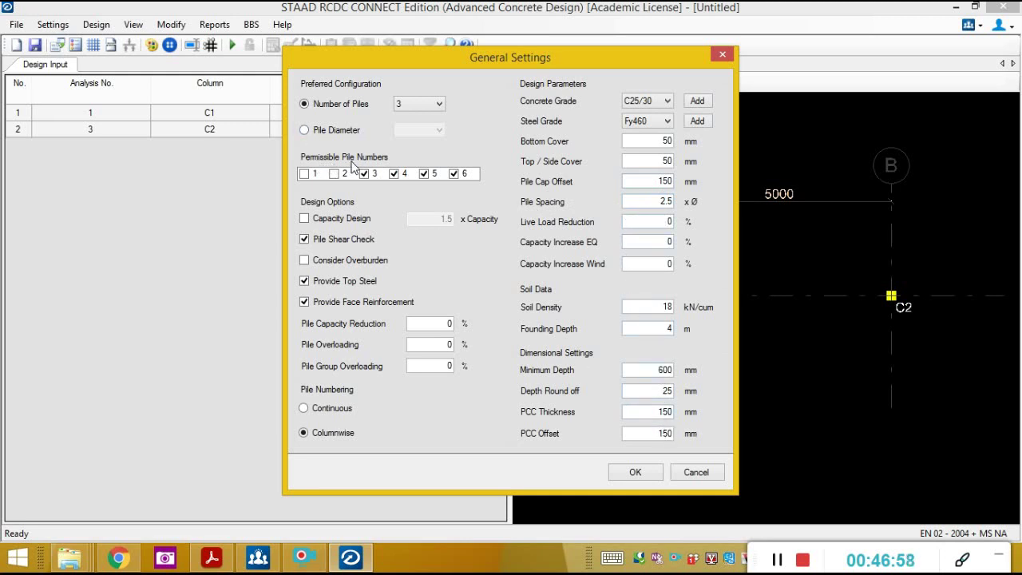
# Permit two-pile caps alongside the other allowed pile numbers, with 2 as the preferred number of piles, and apply the general settings.
pyautogui.click(335, 175)
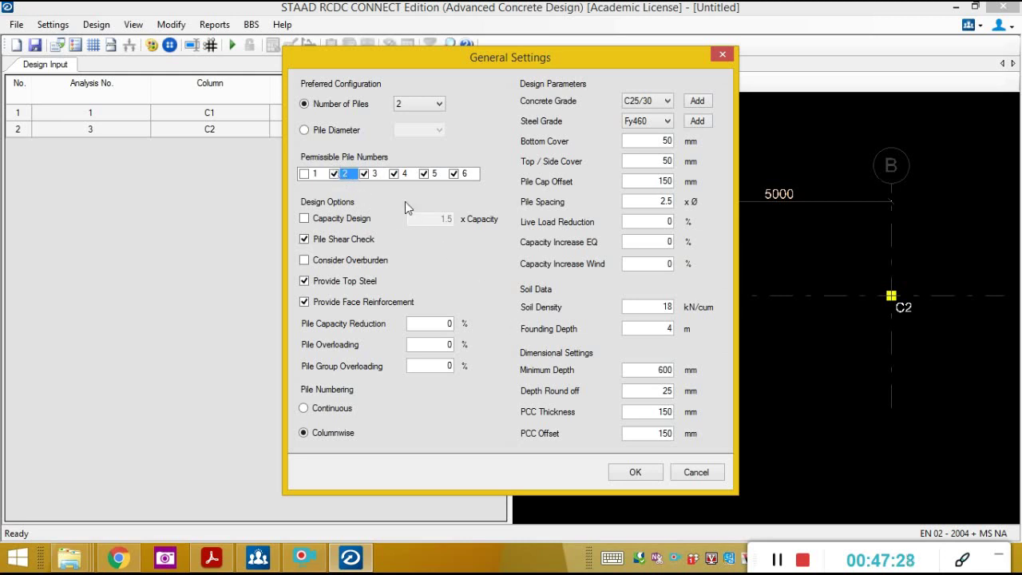
pyautogui.click(334, 174)
pyautogui.click(334, 174)
pyautogui.click(643, 475)
# Set both the minimum bottom steel and the minimum top steel diameters to 12 in the reinforcement settings.
pyautogui.click(53, 25)
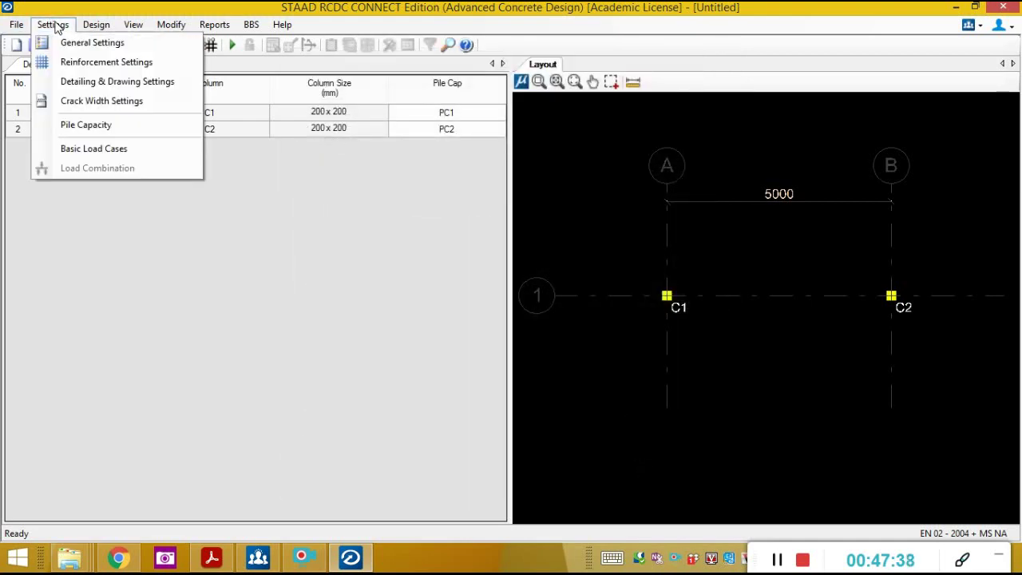
pyautogui.click(78, 63)
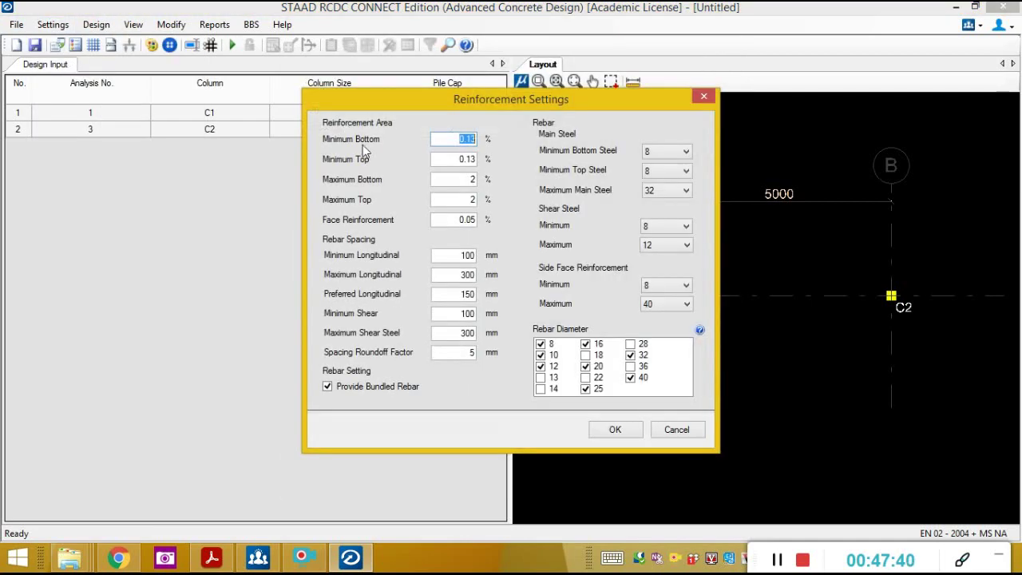
pyautogui.click(654, 171)
pyautogui.click(681, 152)
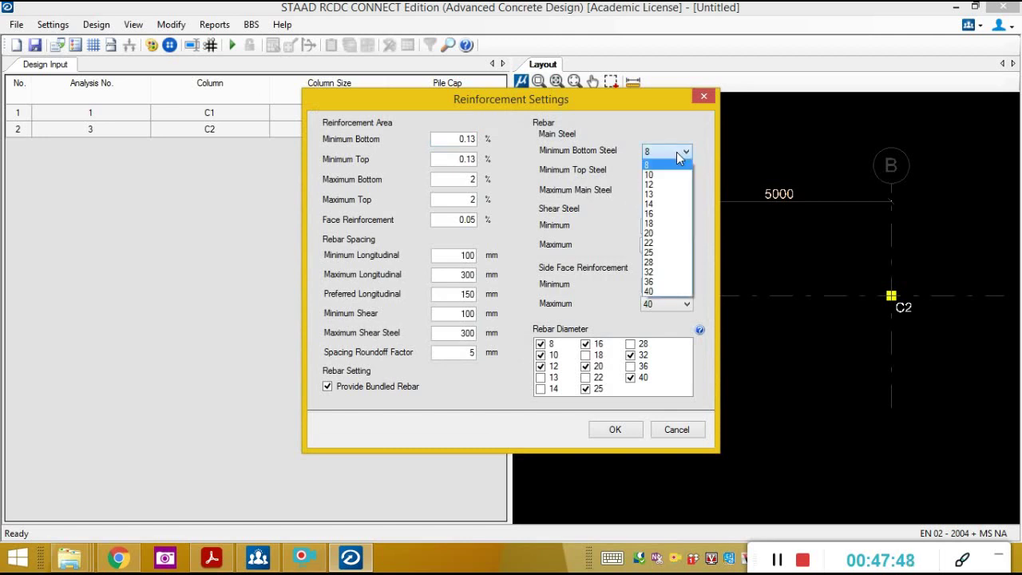
pyautogui.click(671, 184)
pyautogui.click(667, 171)
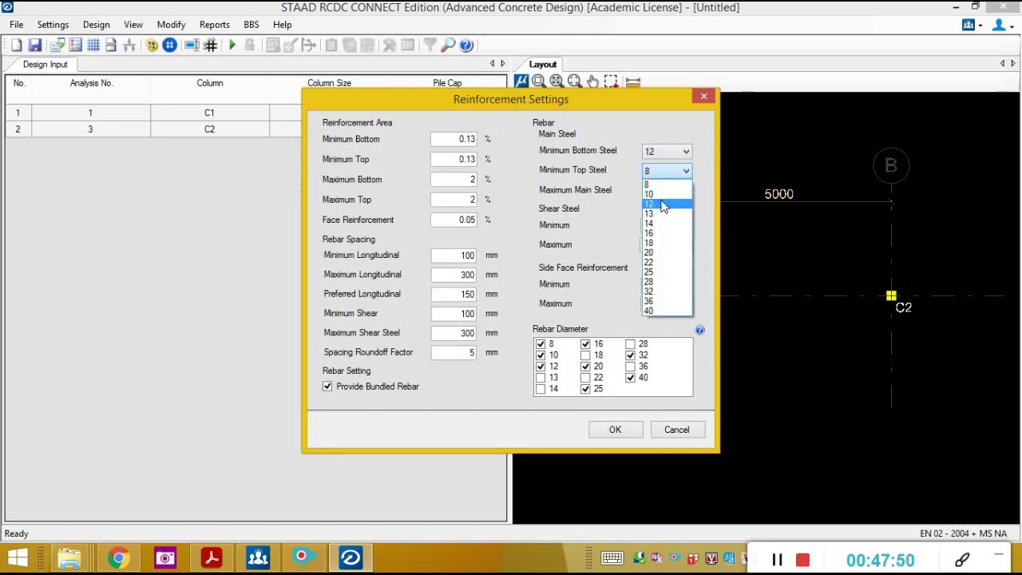
pyautogui.click(666, 203)
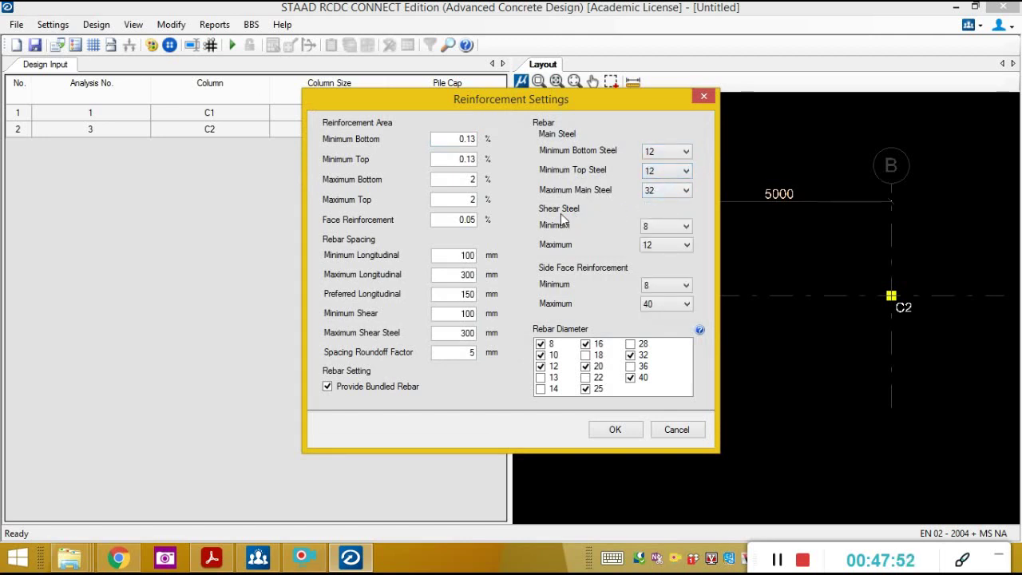
# Raise the minimum bar diameters for shear steel and side face reinforcement, and apply the reinforcement settings.
pyautogui.click(666, 227)
pyautogui.click(662, 253)
pyautogui.click(666, 285)
pyautogui.click(663, 308)
pyautogui.click(618, 430)
# Define a single-capacity pile with a diameter of 300 in the pile capacity table and open its compression capacity for entry.
pyautogui.click(52, 25)
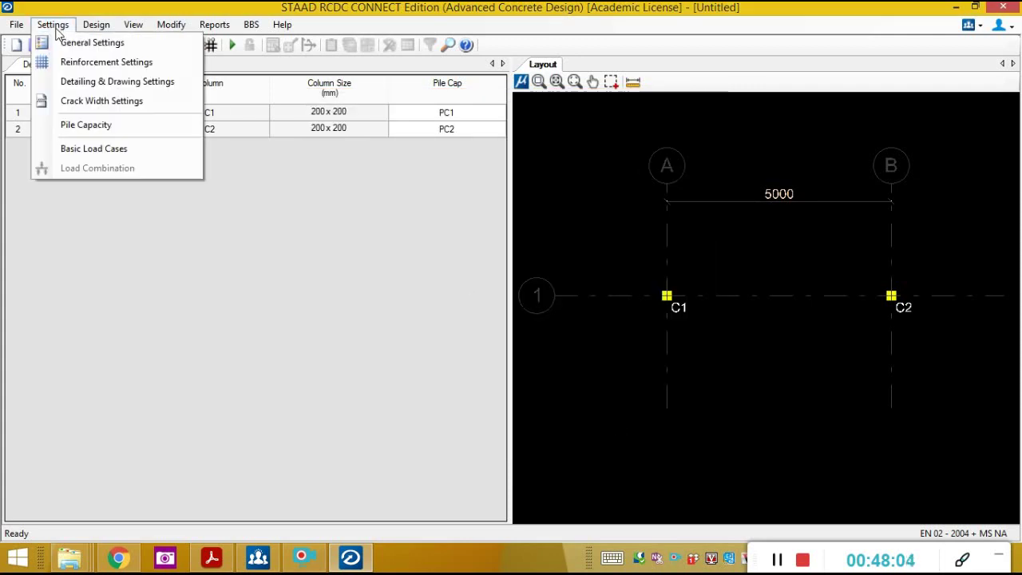
pyautogui.click(94, 126)
pyautogui.click(390, 185)
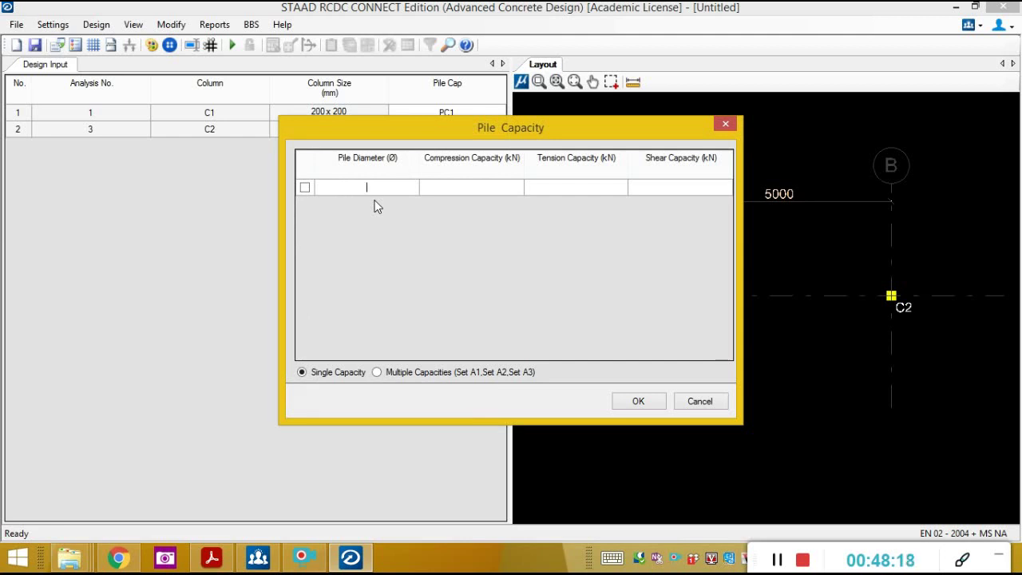
pyautogui.write('250')
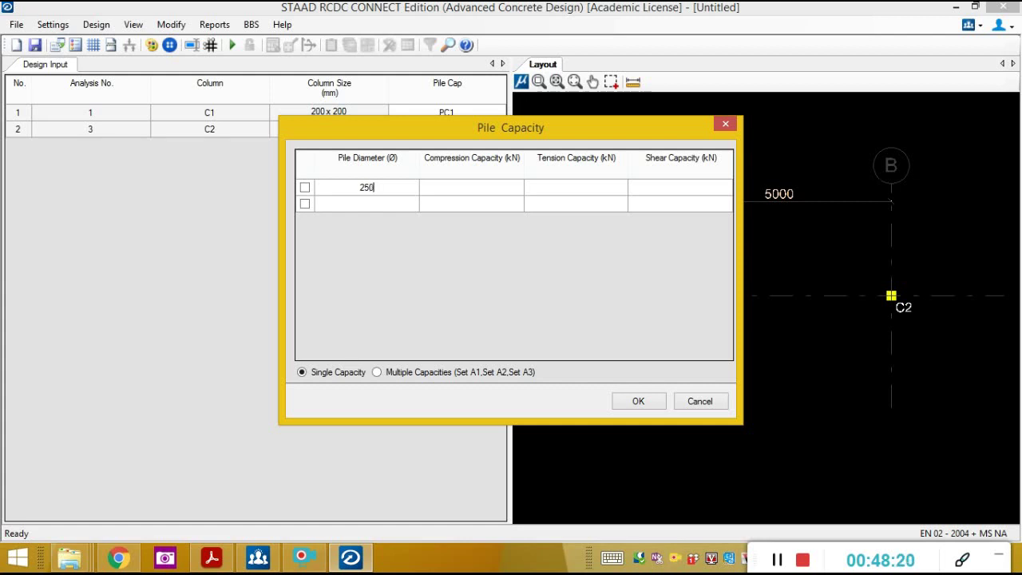
pyautogui.click(454, 191)
pyautogui.moveTo(411, 189)
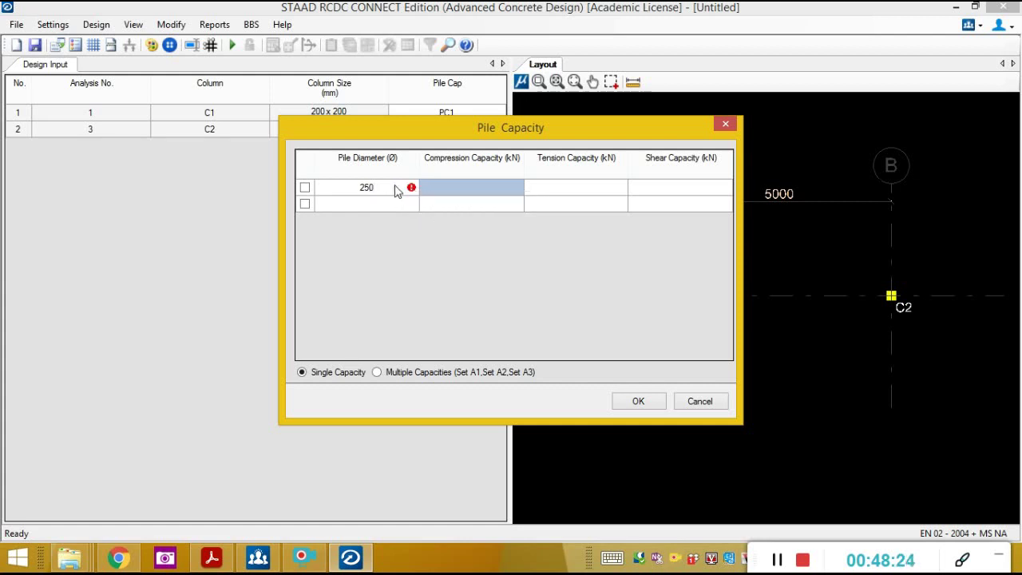
pyautogui.click(391, 192)
pyautogui.write('300')
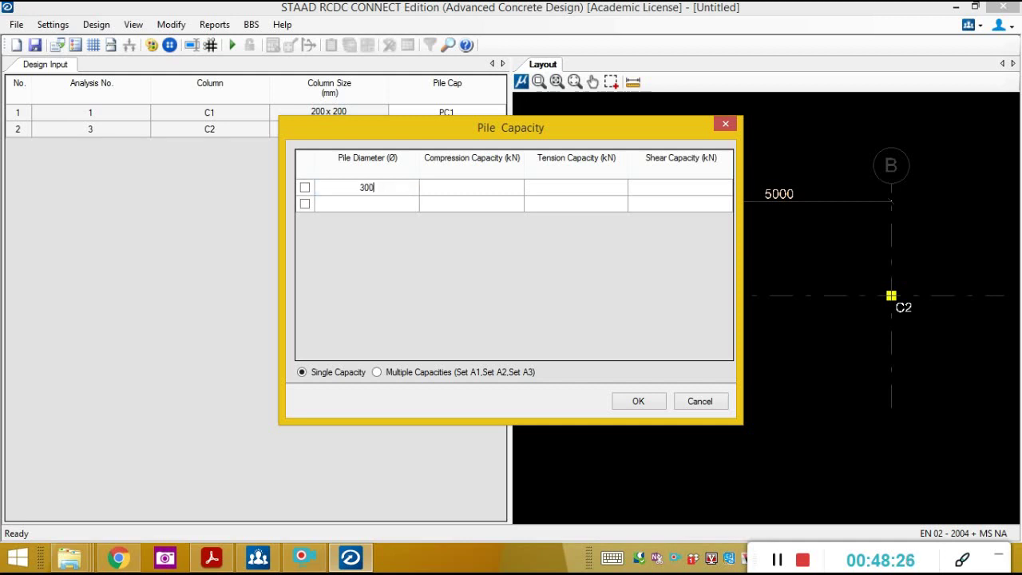
pyautogui.click(467, 191)
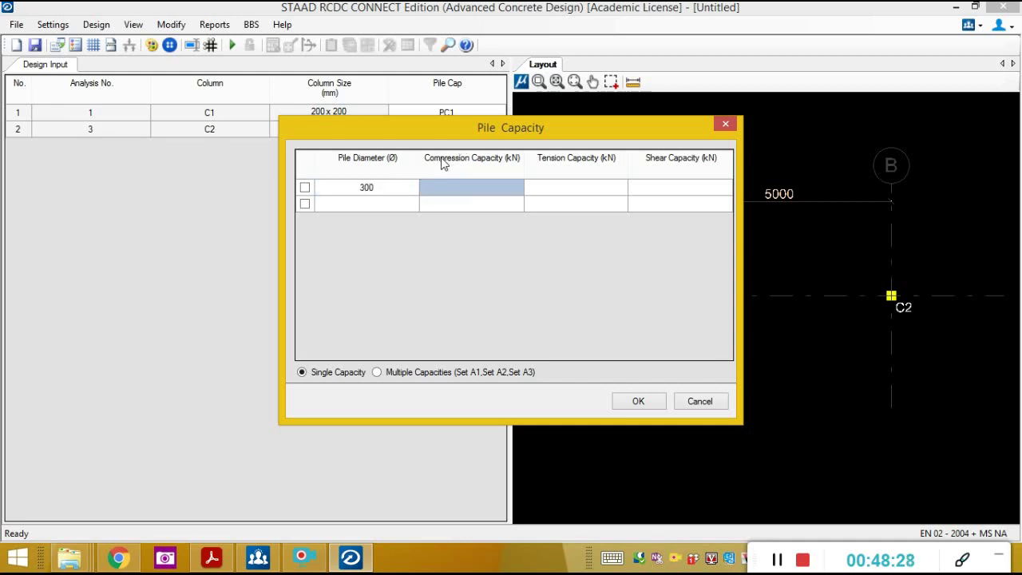
pyautogui.click(450, 189)
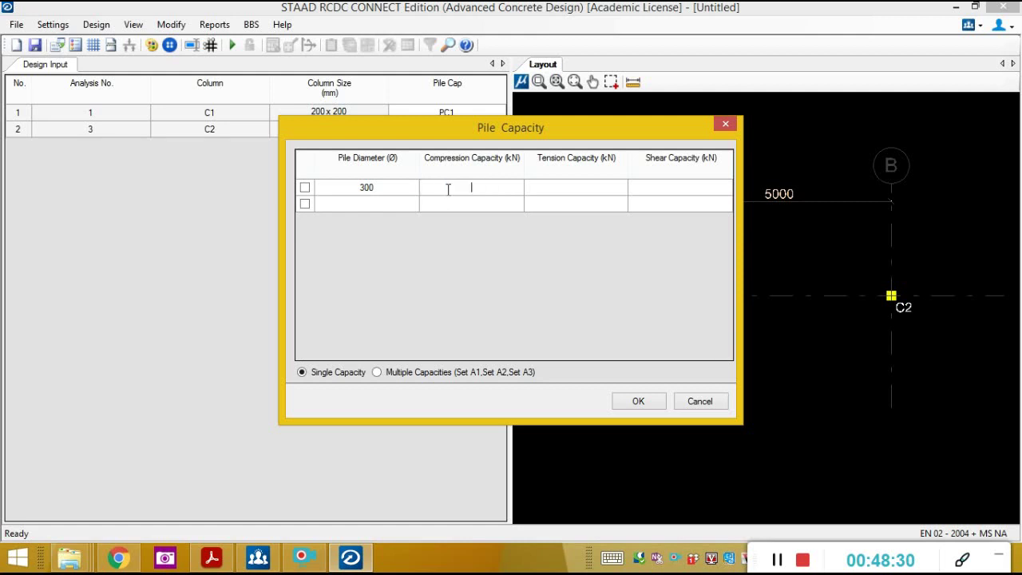